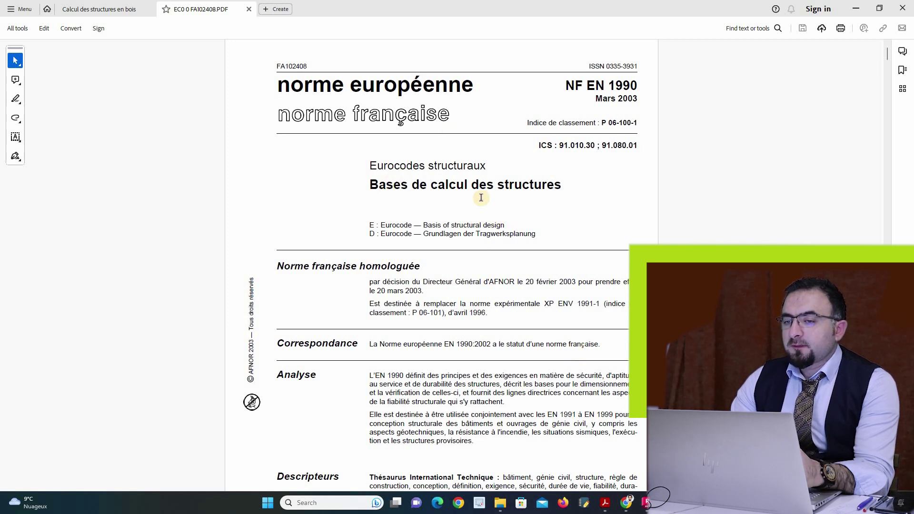
# - Move through the EN 1990 PDF from the title page down to section 2.4 Durabilité
pyautogui.moveTo(383, 185); pyautogui.dragTo(551, 185)
pyautogui.click(652, 91)
pyautogui.moveTo(566, 86); pyautogui.dragTo(637, 87)
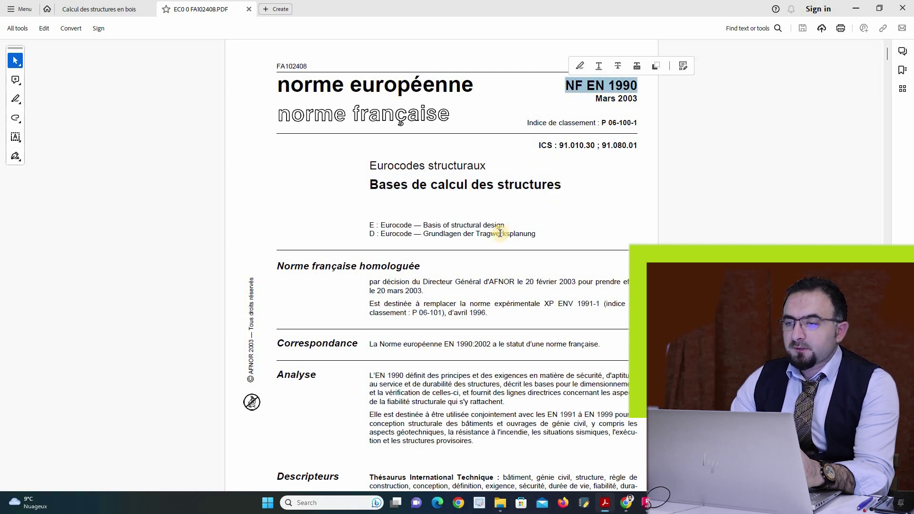
pyautogui.scroll(-8, 496, 218)
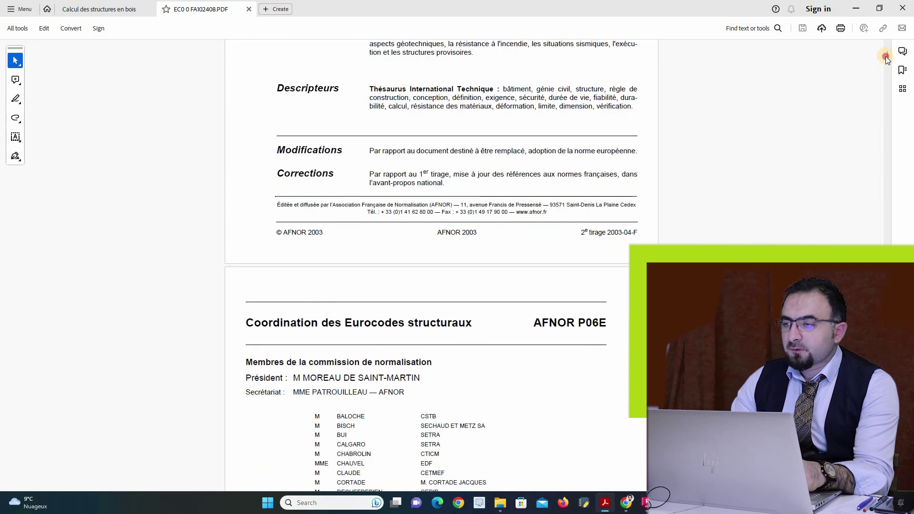
pyautogui.moveTo(887, 56); pyautogui.dragTo(890, 193)
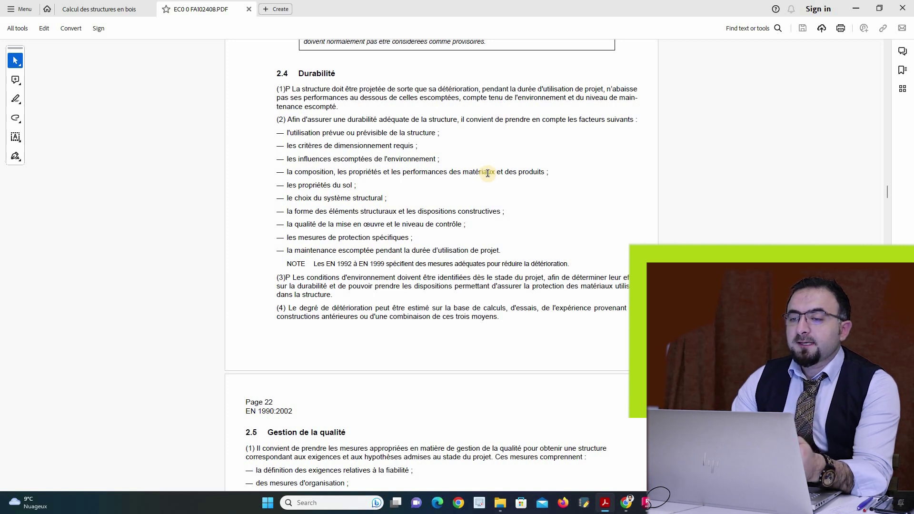
# - Scroll past section 3 to Section 4 Variables de base, at 4.1.1 Classification des actions
pyautogui.moveTo(495, 173); pyautogui.dragTo(358, 169)
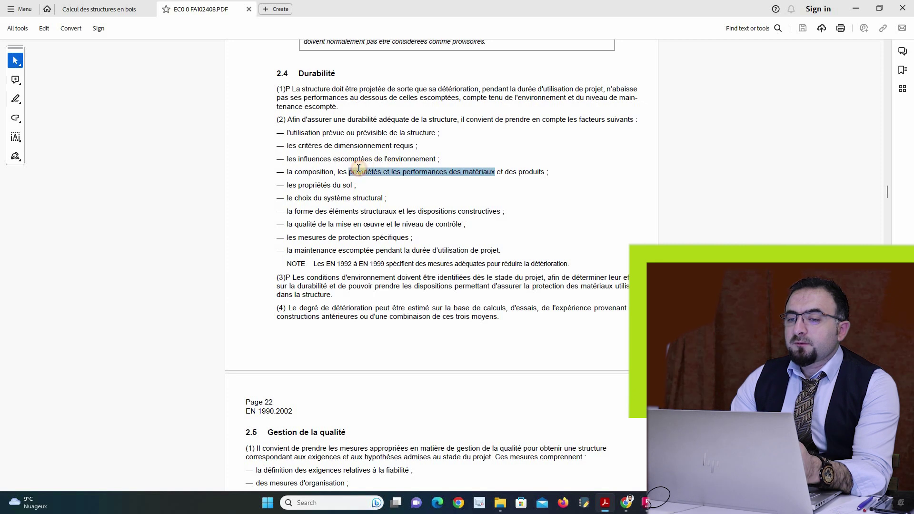
pyautogui.click(498, 191)
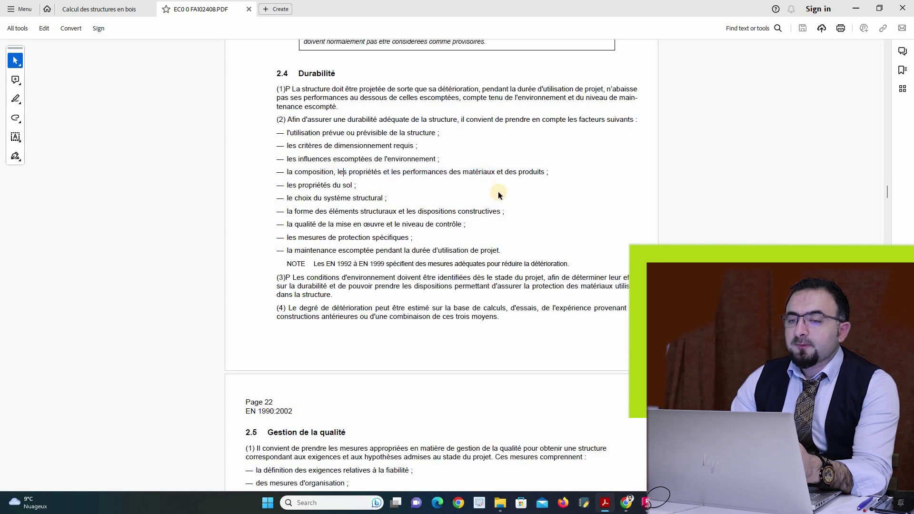
pyautogui.scroll(-5, 485, 187)
pyautogui.scroll(-15, 481, 174)
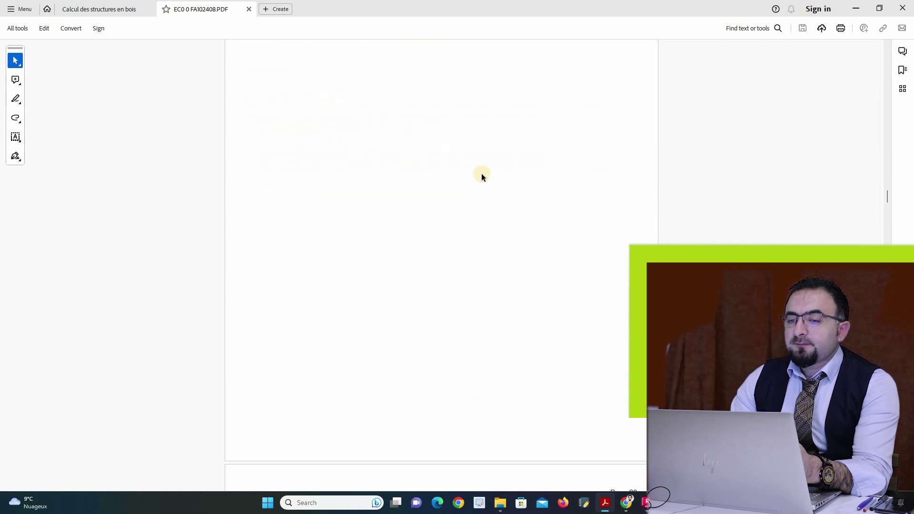
pyautogui.scroll(-4, 481, 173)
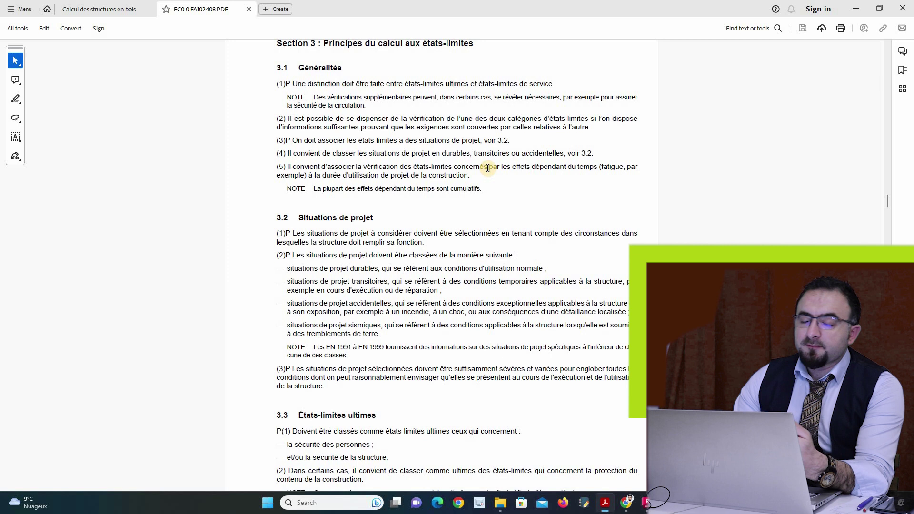
pyautogui.scroll(-4, 488, 165)
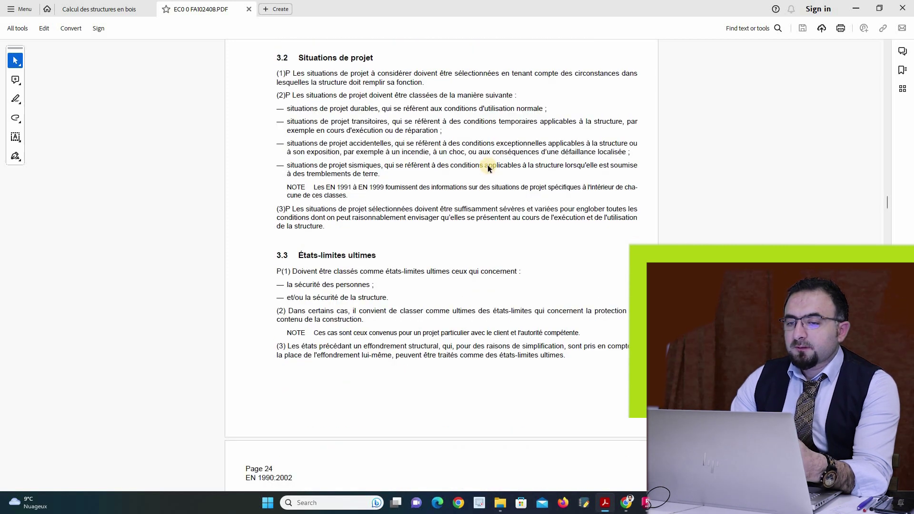
pyautogui.scroll(-2, 487, 168)
pyautogui.scroll(-9, 487, 169)
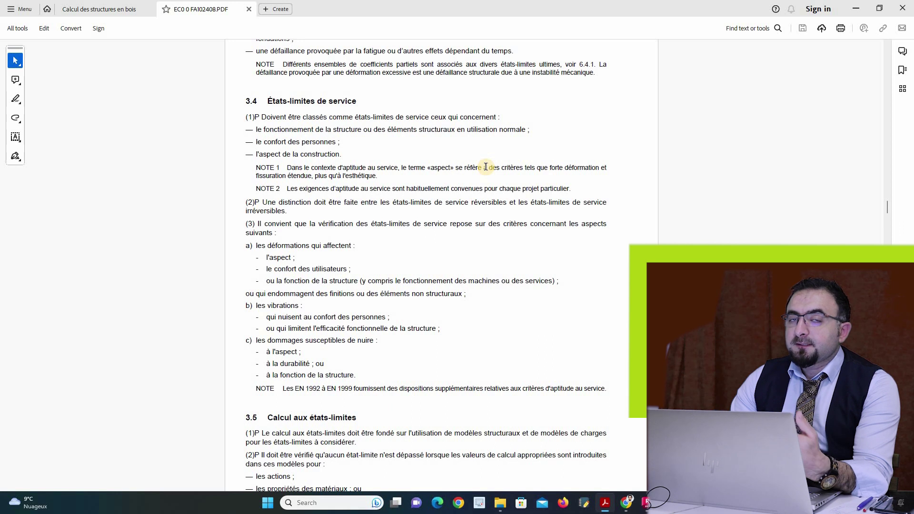
pyautogui.scroll(-2, 486, 167)
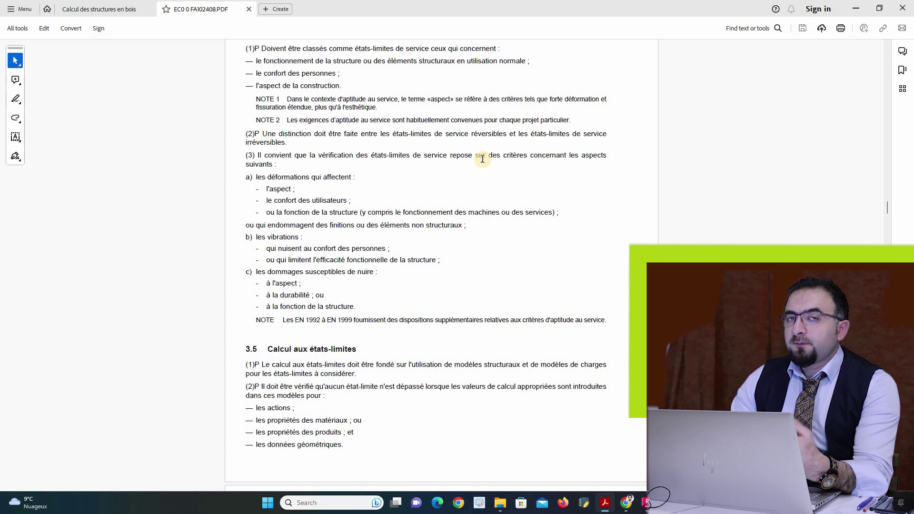
pyautogui.scroll(-15, 481, 158)
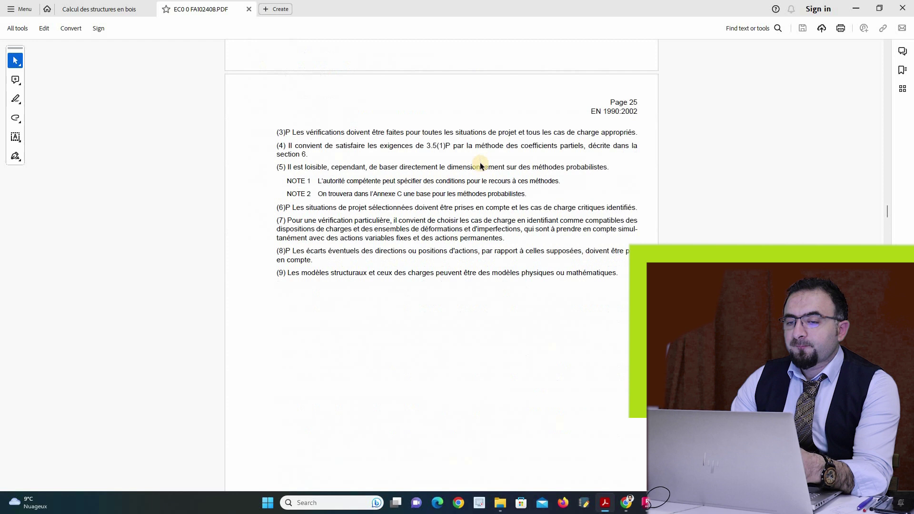
pyautogui.scroll(-8, 480, 162)
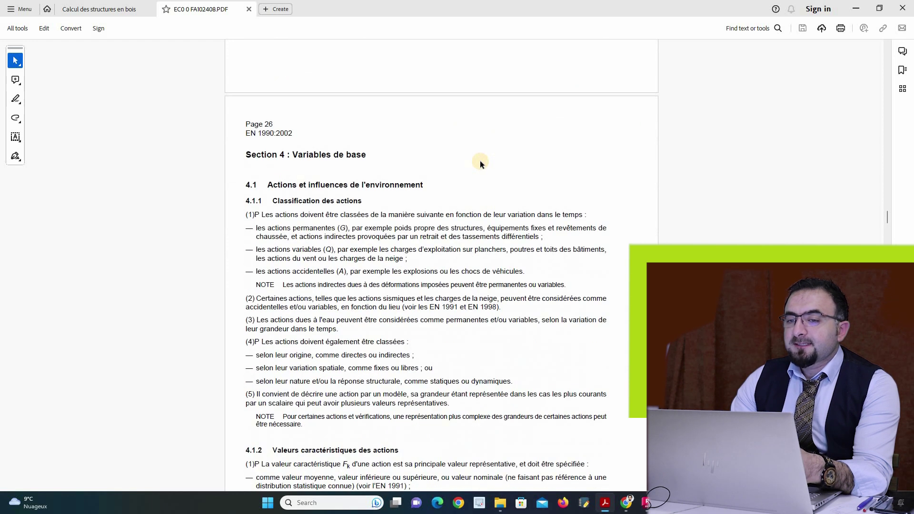
pyautogui.scroll(-2, 480, 161)
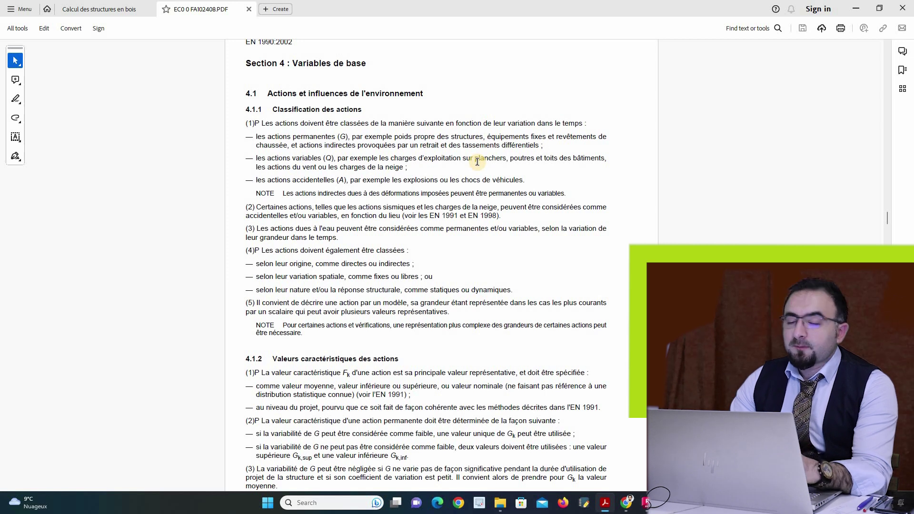
# - Scroll from 4.1.2 through pages 27–35 until section 6.4 with EQU, STR, GEO, FAT is visible
pyautogui.scroll(-6, 449, 183)
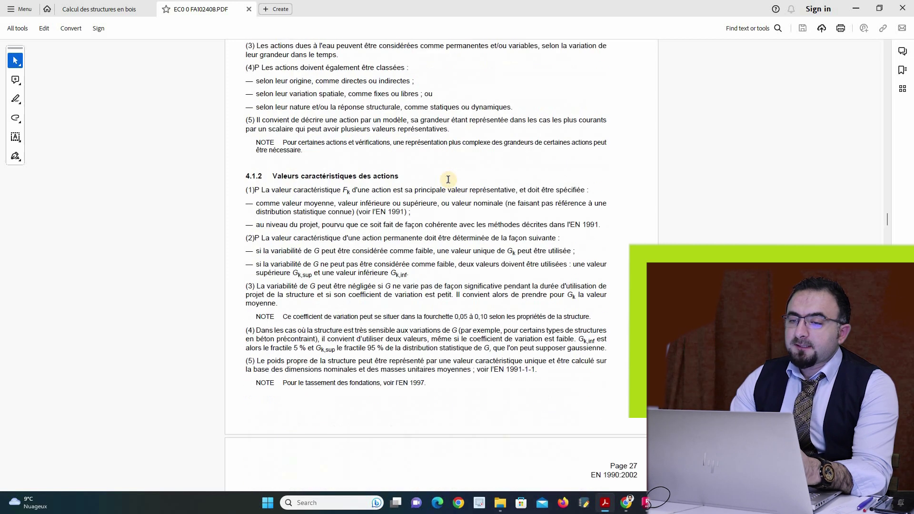
pyautogui.scroll(-12, 449, 182)
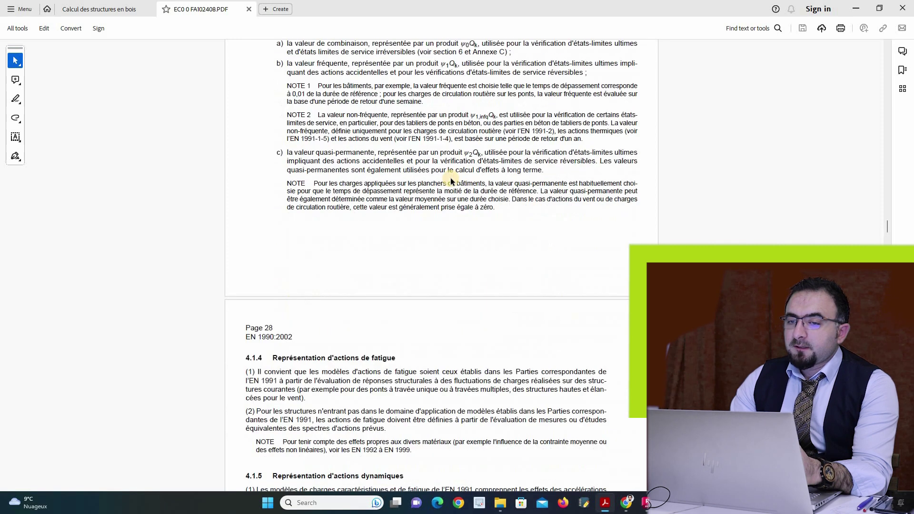
pyautogui.scroll(-15, 451, 179)
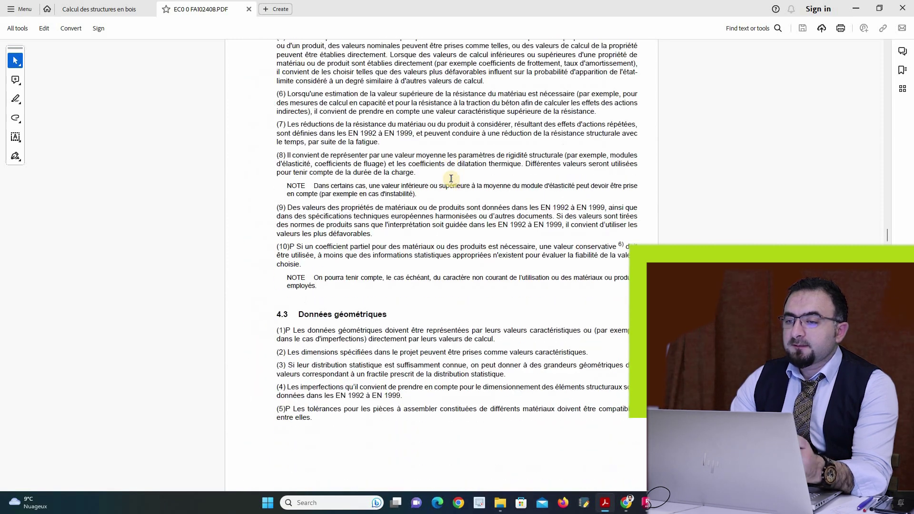
pyautogui.scroll(-15, 451, 182)
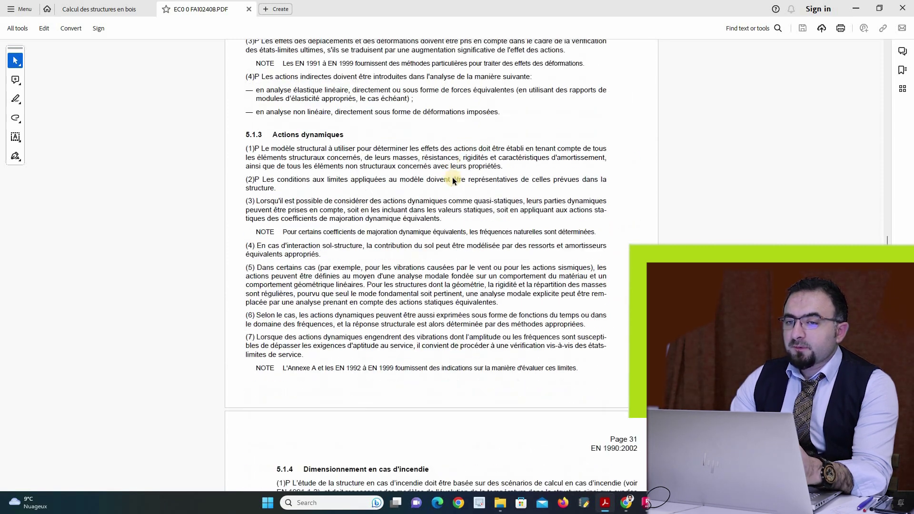
pyautogui.scroll(-10, 453, 180)
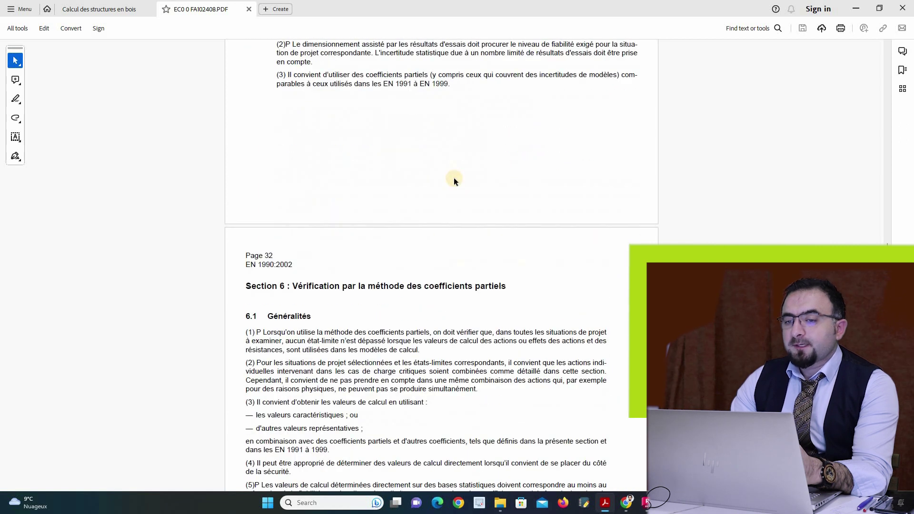
pyautogui.scroll(-9, 454, 180)
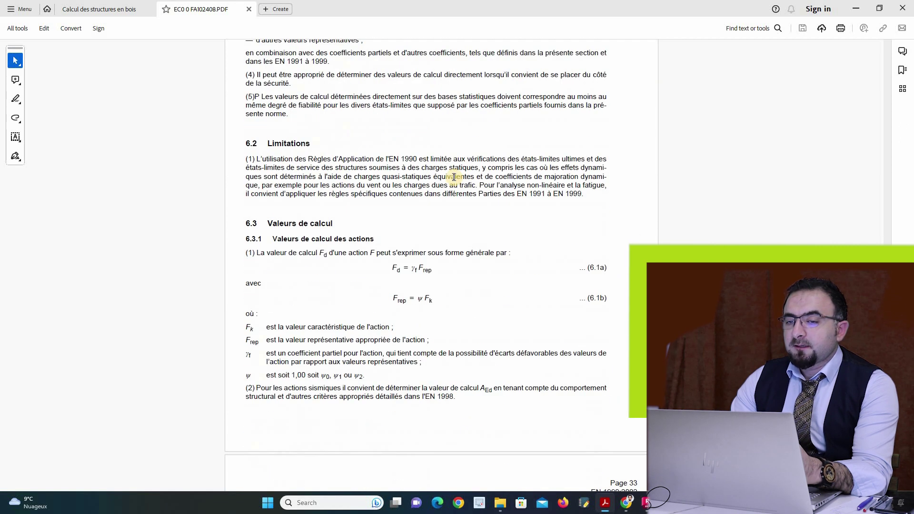
pyautogui.scroll(-10, 453, 180)
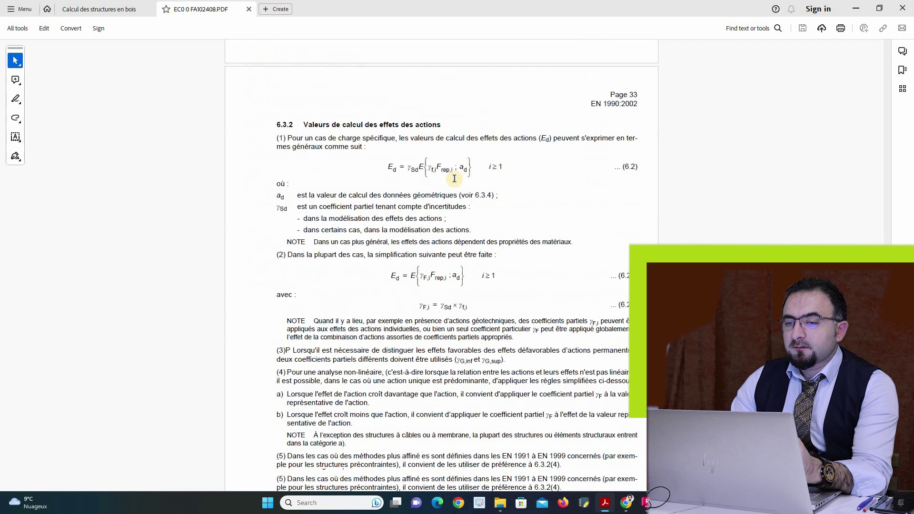
pyautogui.scroll(2, 455, 178)
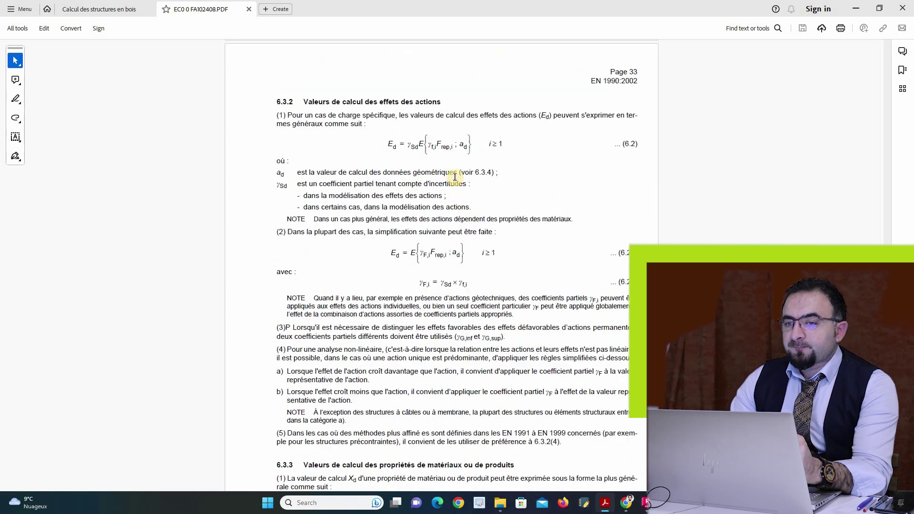
pyautogui.scroll(-5, 455, 177)
pyautogui.scroll(-10, 455, 178)
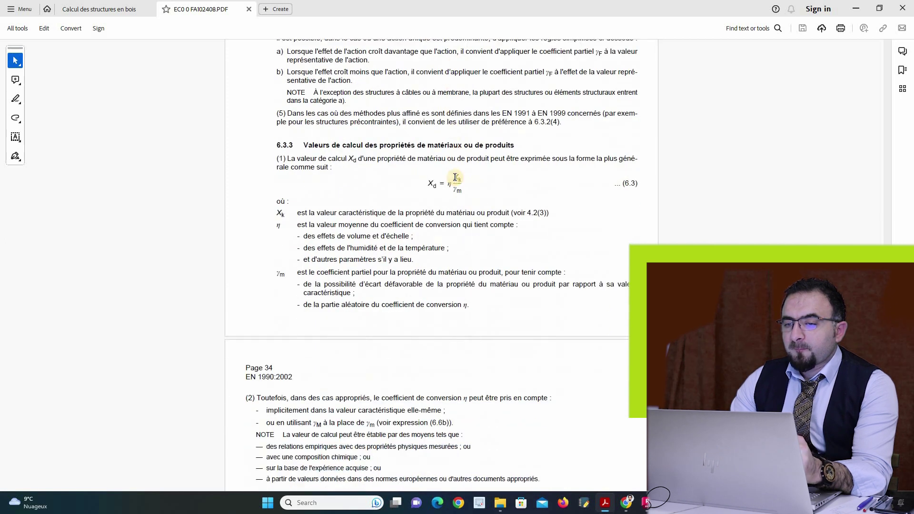
pyautogui.scroll(-5, 454, 177)
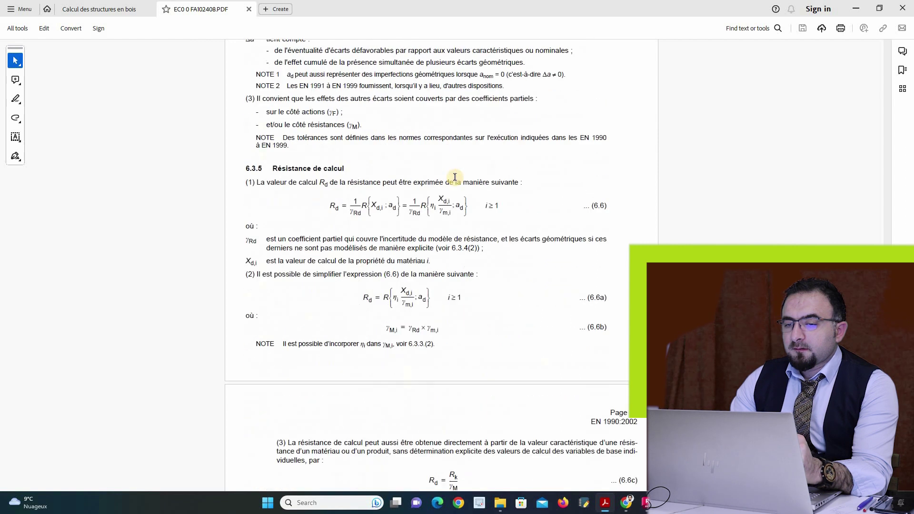
pyautogui.scroll(-10, 454, 180)
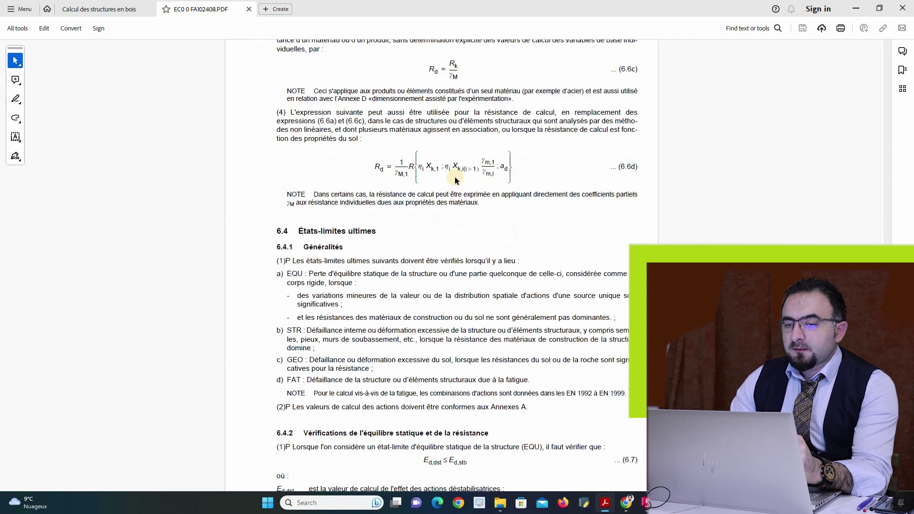
# - Scroll from heading 6.4 down to section 6.4.3.2 on fundamental combinations
pyautogui.moveTo(322, 162); pyautogui.dragTo(376, 162)
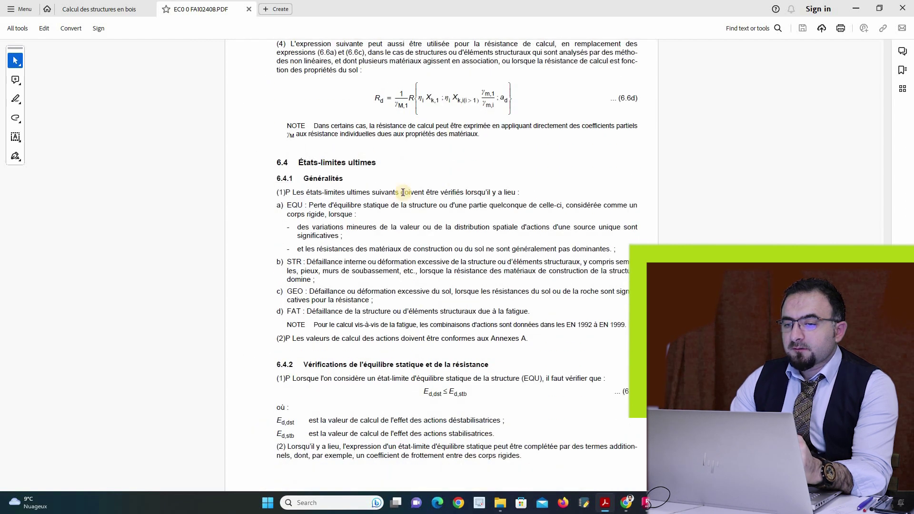
pyautogui.click(450, 387)
pyautogui.moveTo(436, 392); pyautogui.dragTo(458, 393)
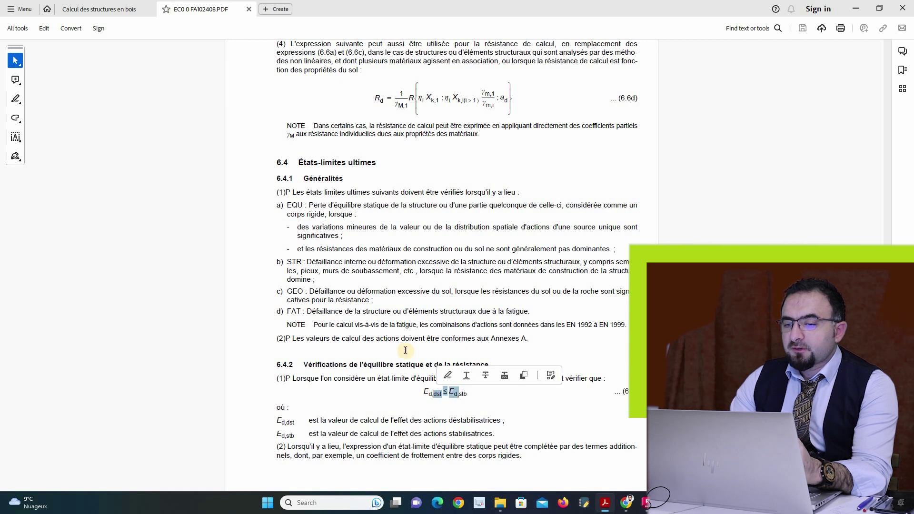
pyautogui.scroll(-9, 406, 352)
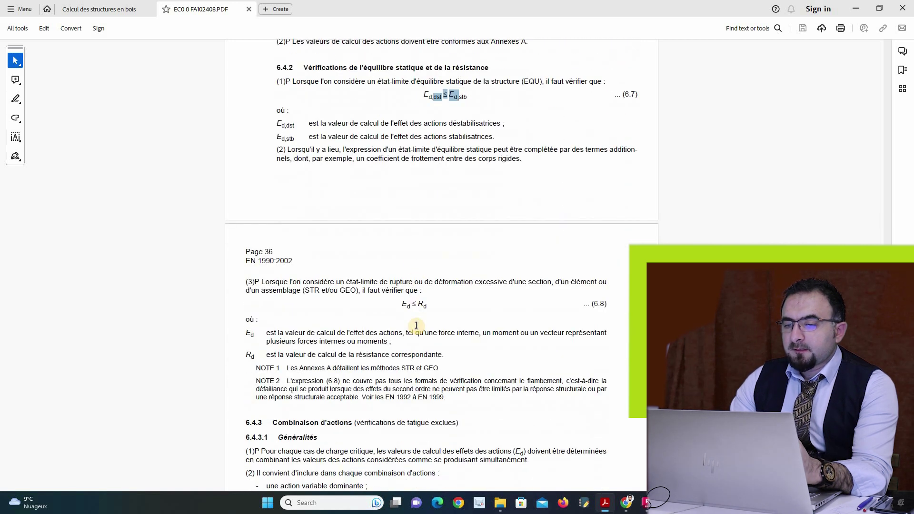
pyautogui.scroll(-2, 417, 325)
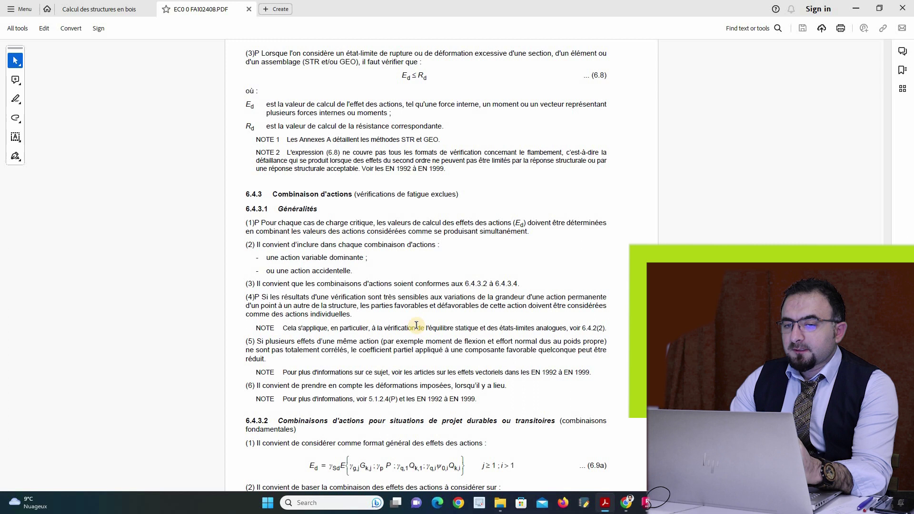
pyautogui.scroll(-3, 417, 326)
# - Highlight the ψ0,iQk,i and bracketed terms of equation (6.9a)
pyautogui.moveTo(307, 329); pyautogui.dragTo(408, 336)
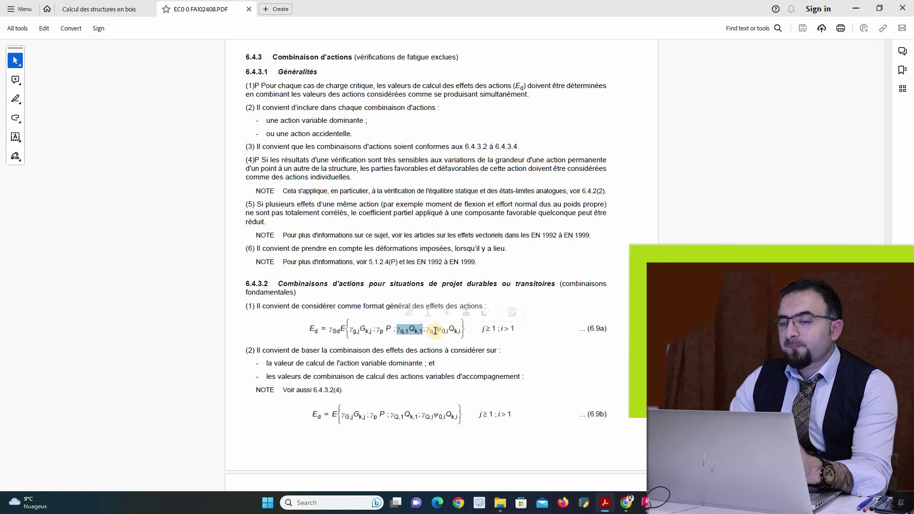
pyautogui.moveTo(435, 331); pyautogui.dragTo(464, 332)
pyautogui.click(383, 332)
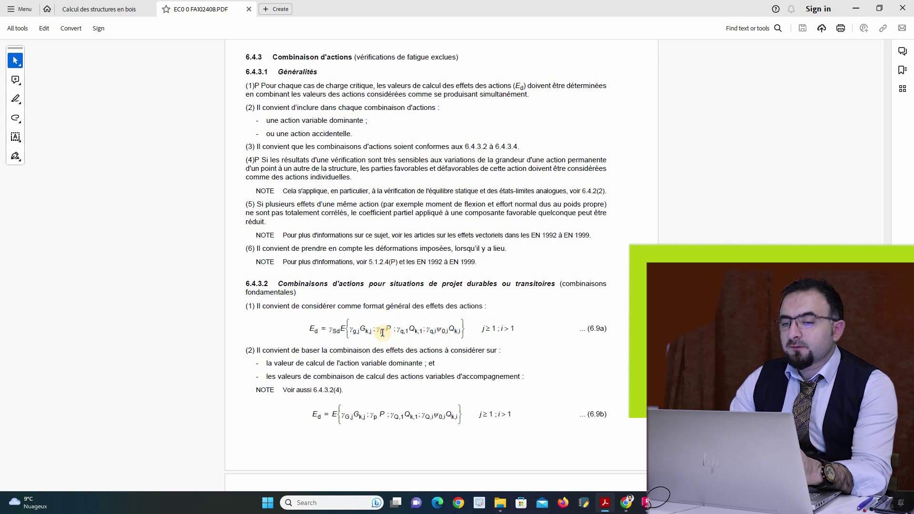
pyautogui.moveTo(382, 332); pyautogui.dragTo(438, 333)
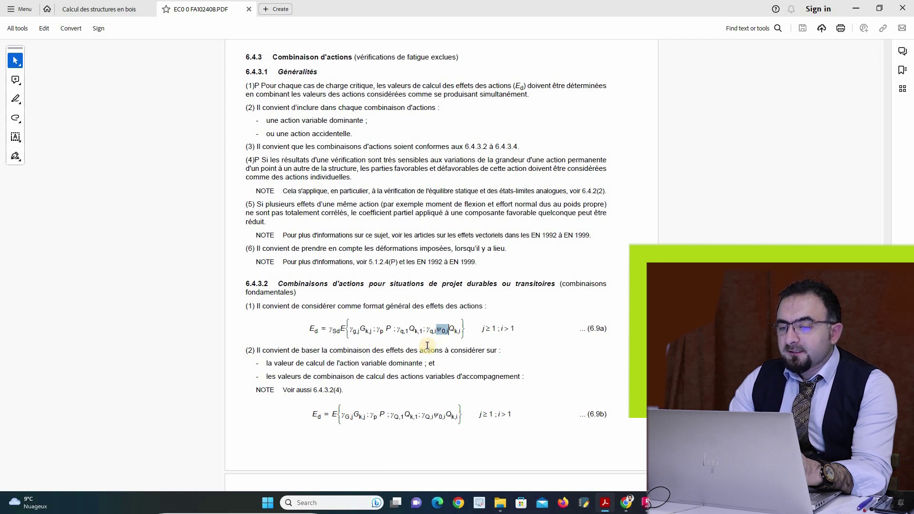
pyautogui.click(446, 332)
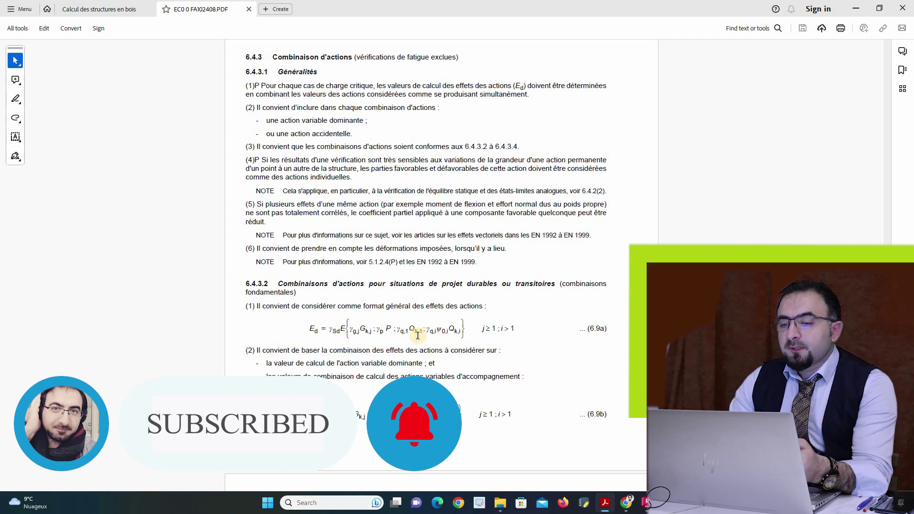
# - Highlight the bracketed terms of (6.9a), then the Qk,1 and ψ0,iQk,i terms of (6.9b)
pyautogui.moveTo(345, 331); pyautogui.dragTo(456, 335)
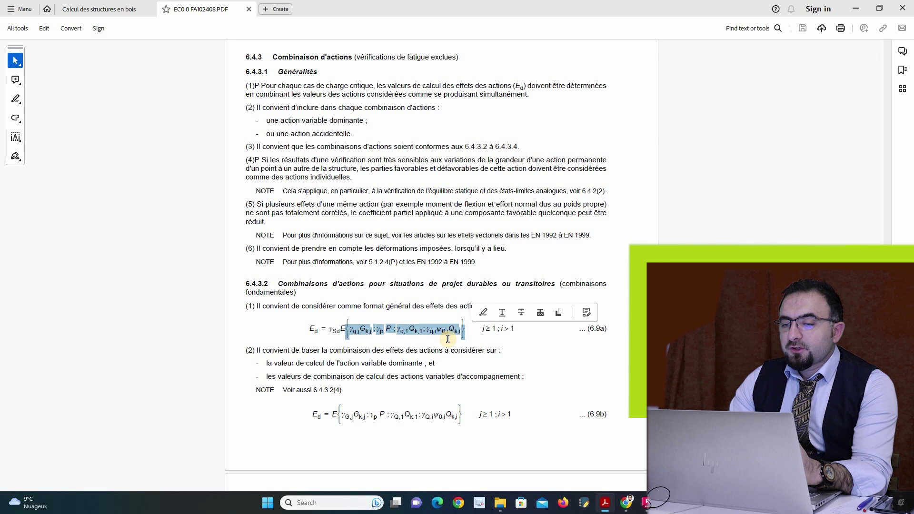
pyautogui.click(447, 339)
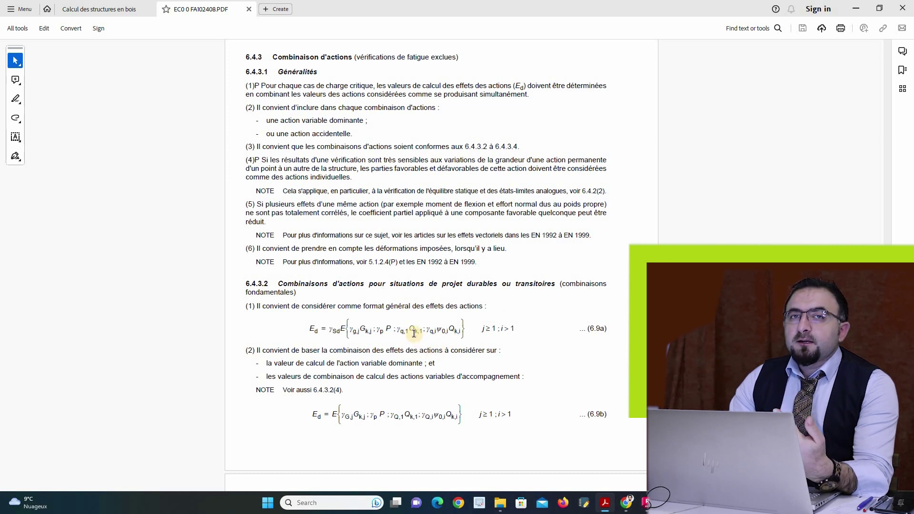
pyautogui.scroll(-2, 413, 334)
pyautogui.scroll(-2, 412, 342)
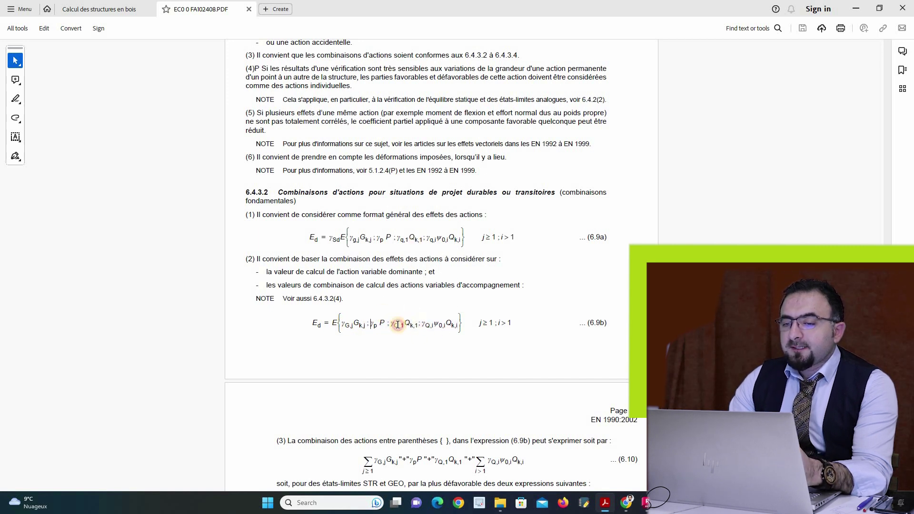
pyautogui.moveTo(398, 325); pyautogui.dragTo(404, 326)
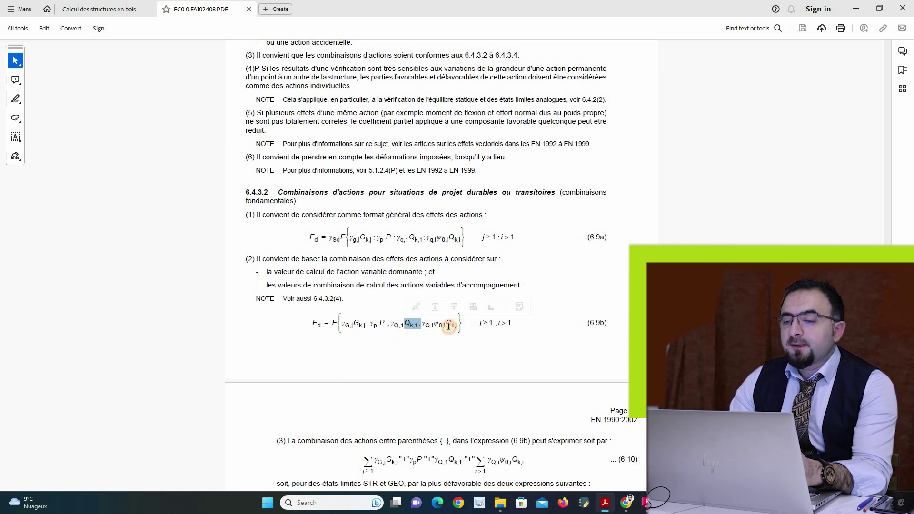
pyautogui.moveTo(458, 326); pyautogui.dragTo(423, 325)
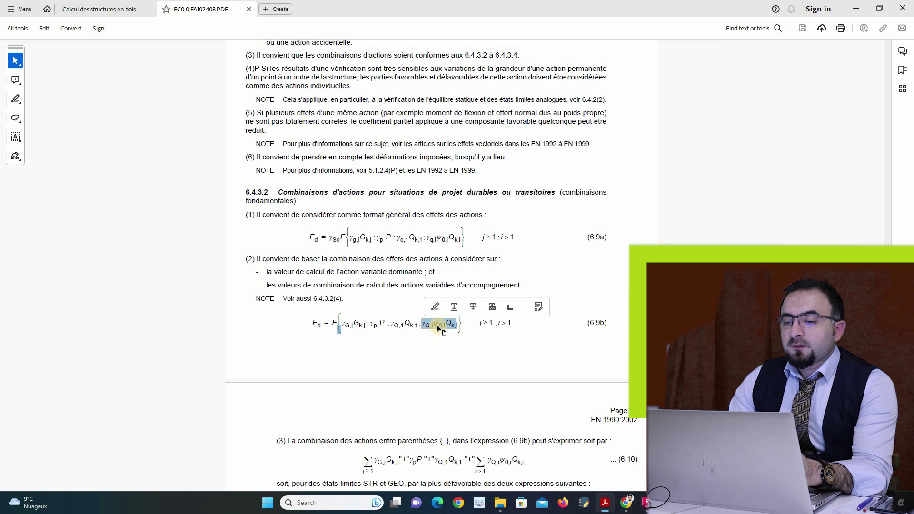
# - Highlight the summation term of formula (6.10) and scroll on toward section 6.5
pyautogui.scroll(-5, 415, 336)
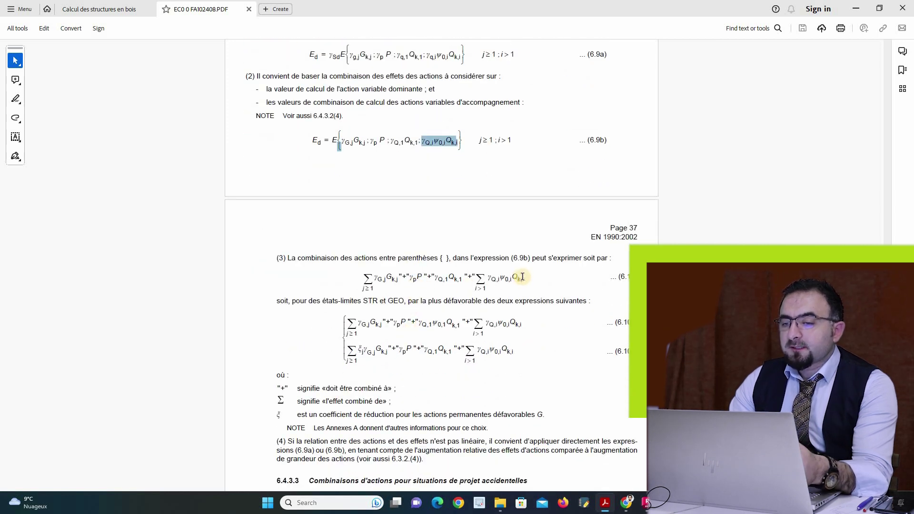
pyautogui.moveTo(469, 281); pyautogui.dragTo(487, 280)
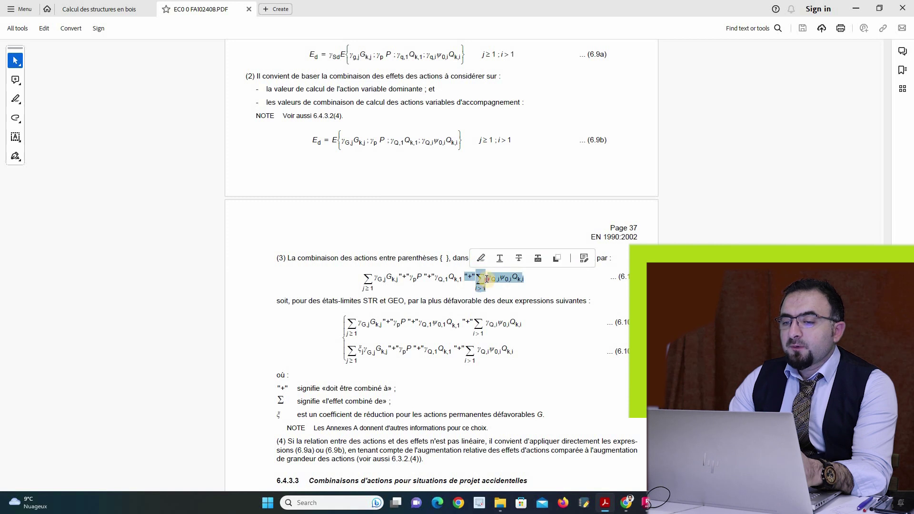
pyautogui.doubleClick(481, 281)
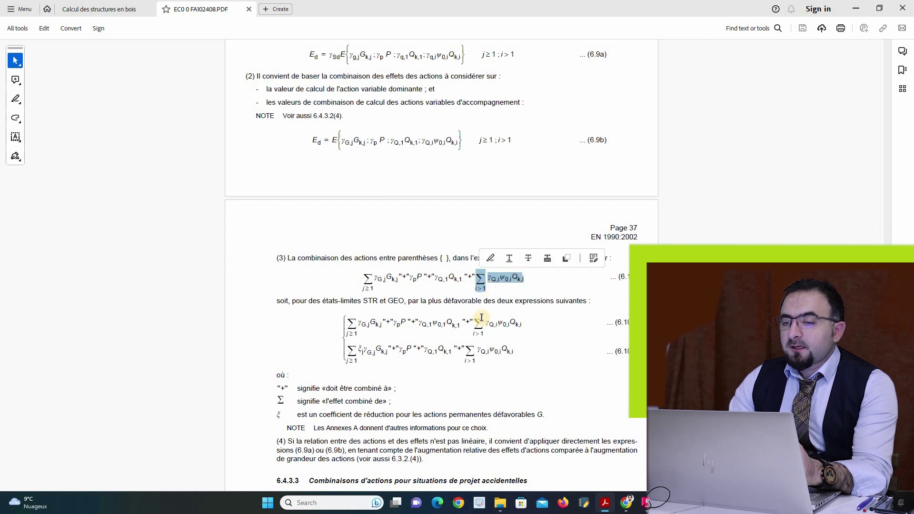
pyautogui.scroll(-4, 470, 329)
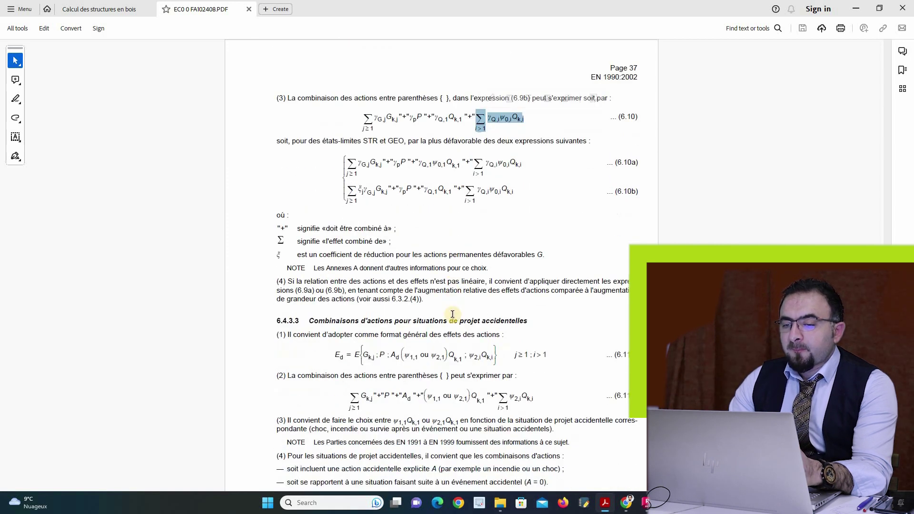
pyautogui.scroll(-14, 454, 313)
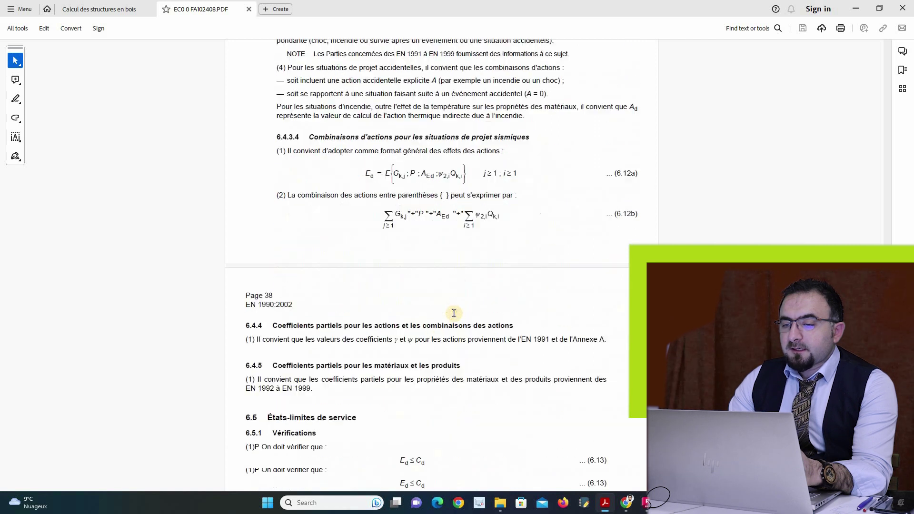
# - Highlight the ψ0,iQk,i and prestress P terms of (6.14a), then scroll to page 39
pyautogui.scroll(-1, 451, 313)
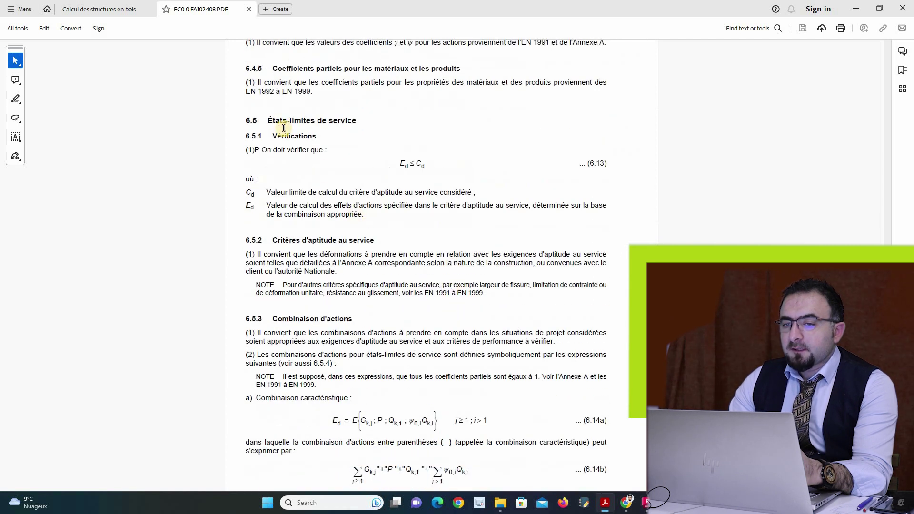
pyautogui.moveTo(267, 121); pyautogui.dragTo(364, 122)
pyautogui.scroll(-4, 396, 241)
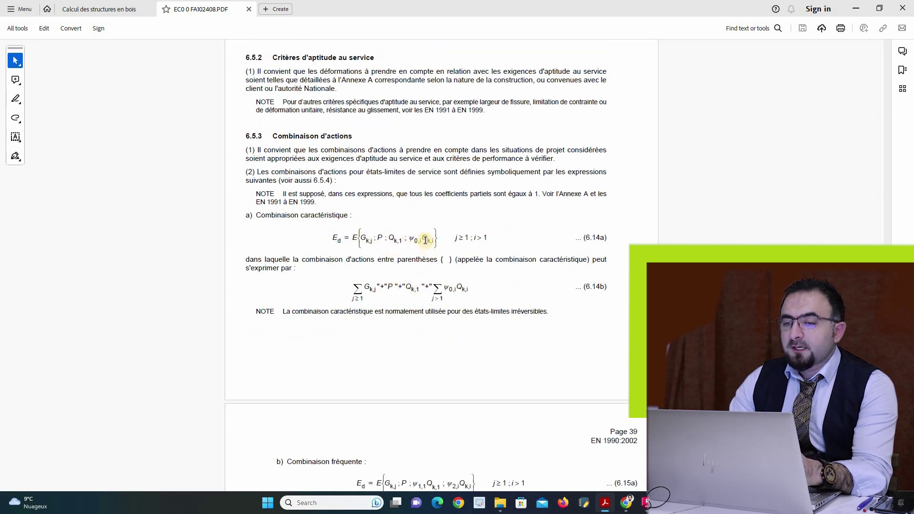
pyautogui.moveTo(411, 239); pyautogui.dragTo(396, 254)
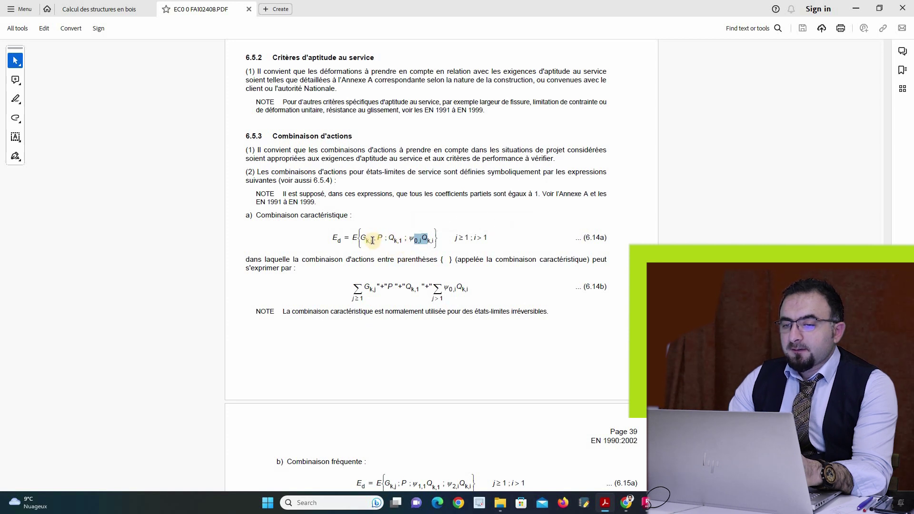
pyautogui.doubleClick(378, 239)
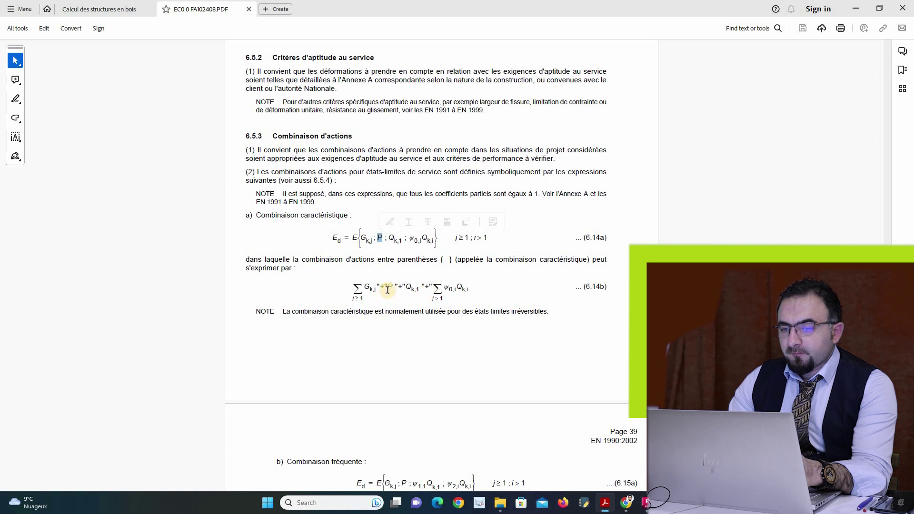
pyautogui.scroll(-5, 387, 289)
pyautogui.scroll(-10, 401, 290)
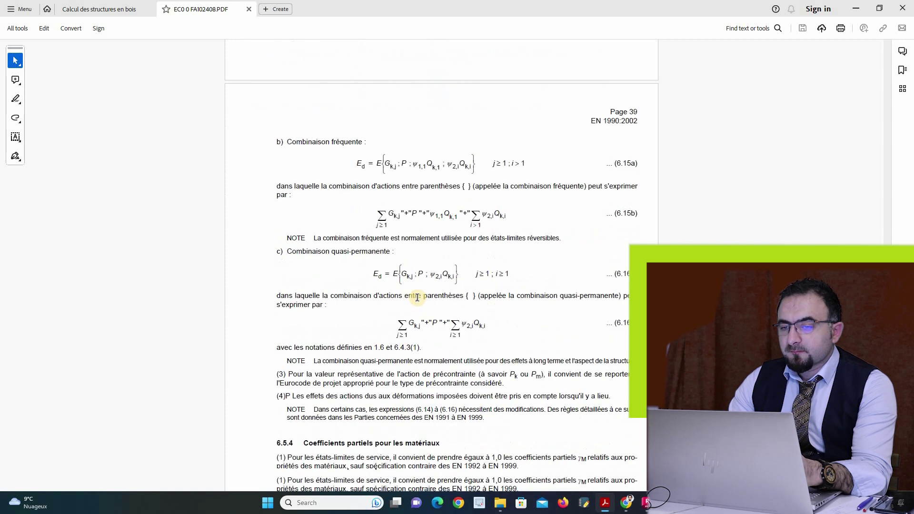
pyautogui.scroll(-10, 416, 300)
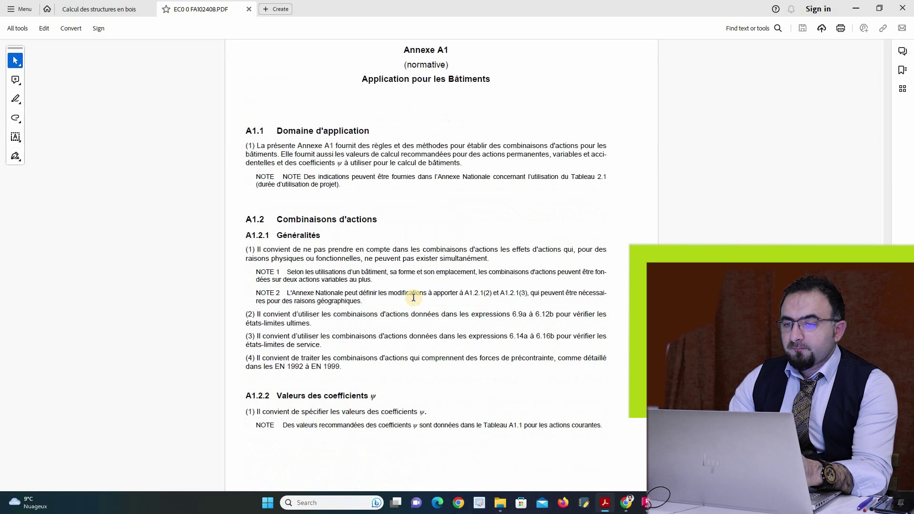
pyautogui.scroll(-5, 413, 294)
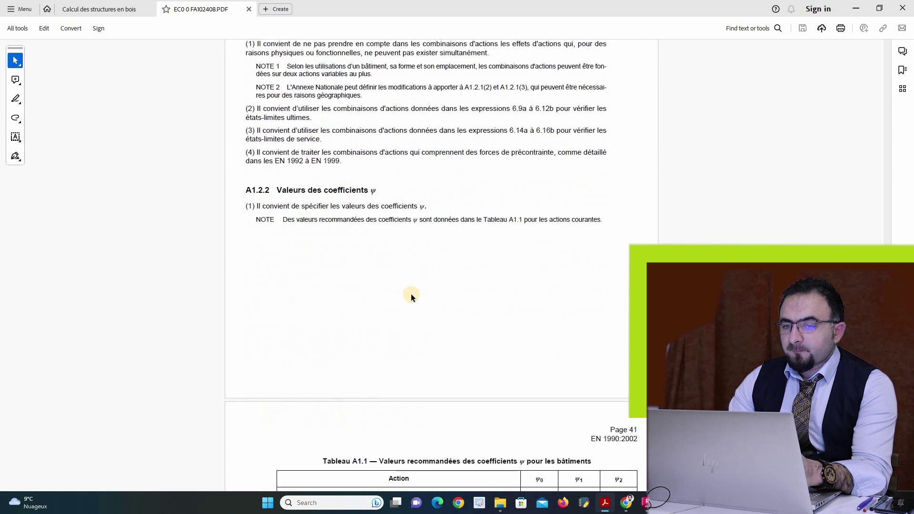
pyautogui.scroll(-7, 411, 293)
pyautogui.scroll(1, 411, 293)
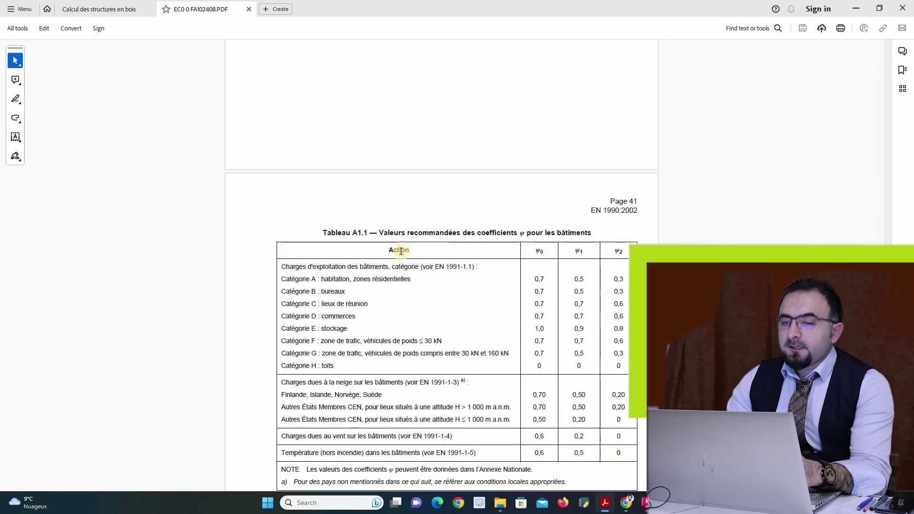
pyautogui.moveTo(488, 262); pyautogui.dragTo(400, 251)
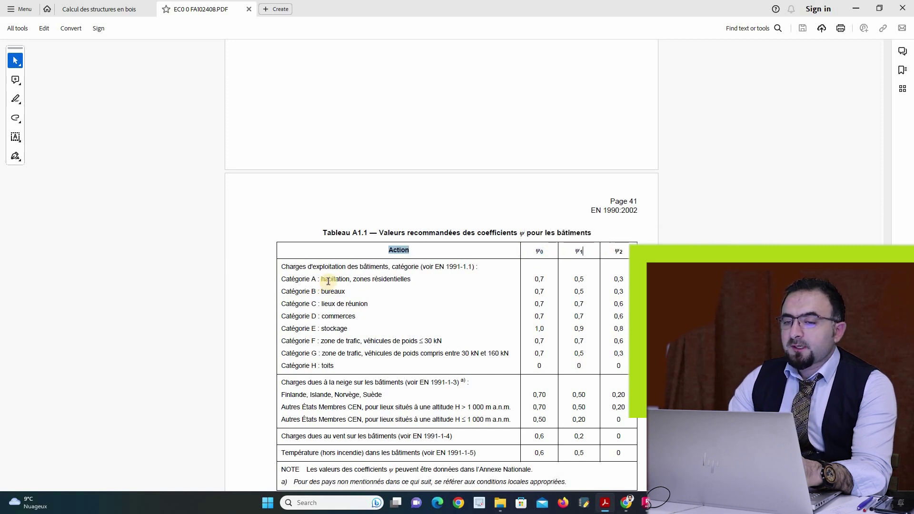
pyautogui.moveTo(327, 279); pyautogui.dragTo(411, 280)
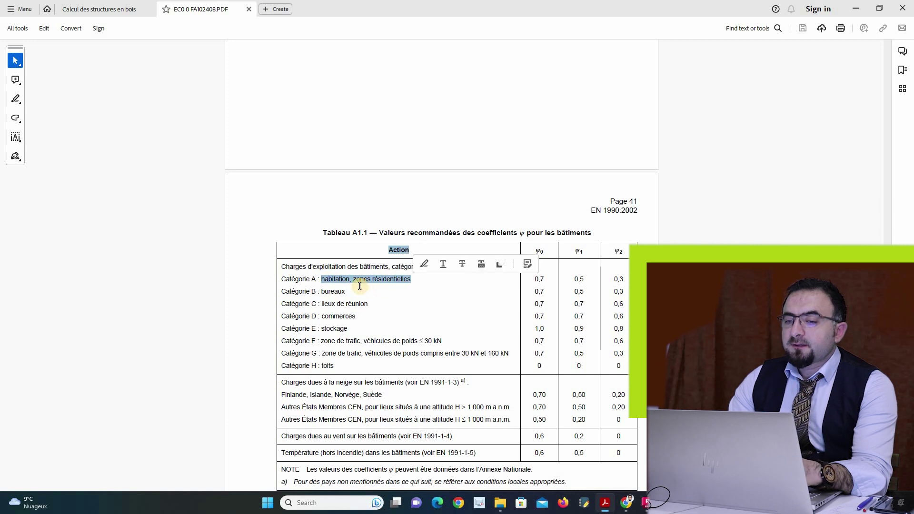
pyautogui.click(368, 284)
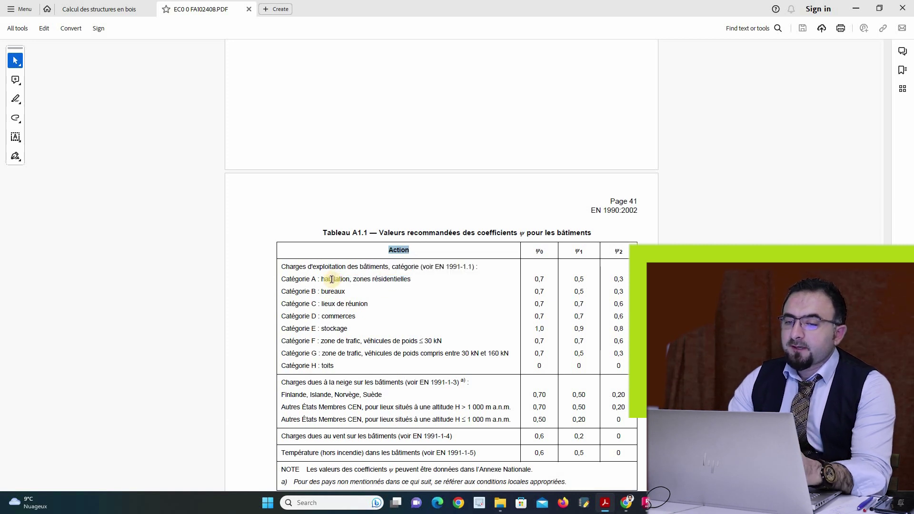
pyautogui.moveTo(369, 284); pyautogui.dragTo(410, 279)
pyautogui.click(359, 280)
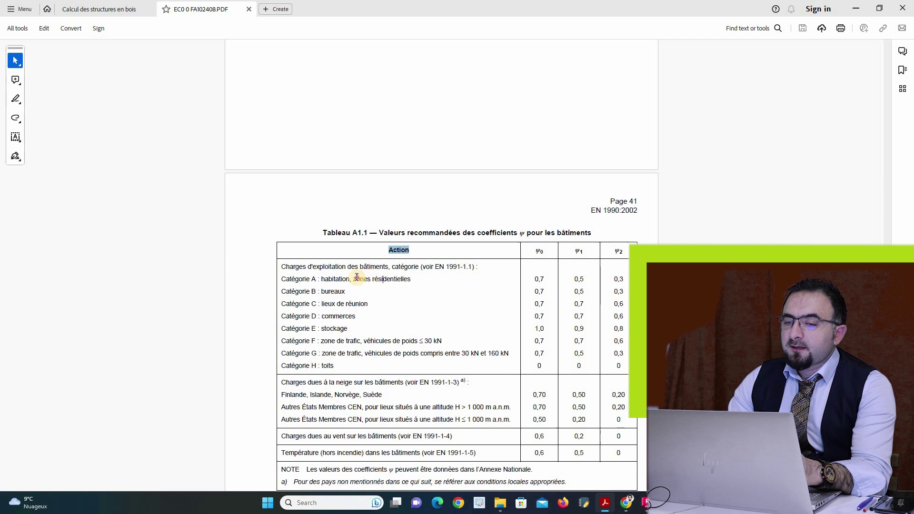
pyautogui.moveTo(353, 279); pyautogui.dragTo(410, 279)
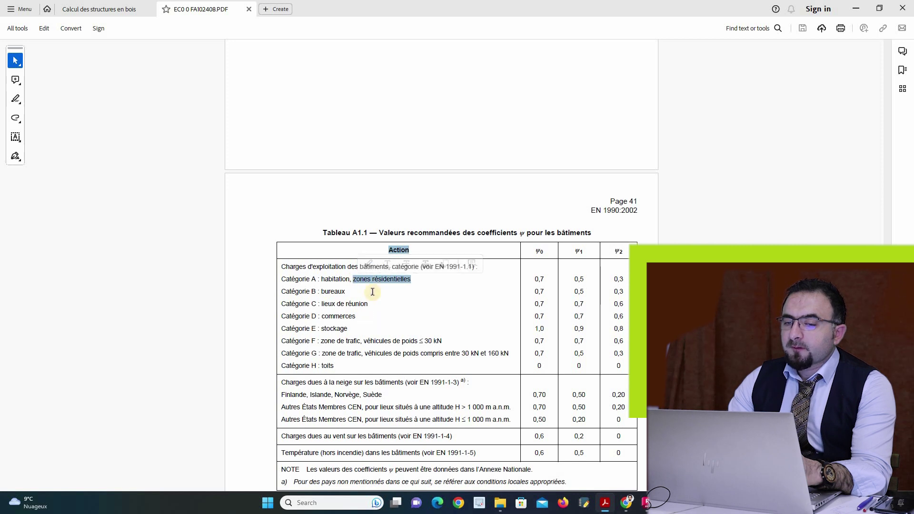
pyautogui.click(328, 278)
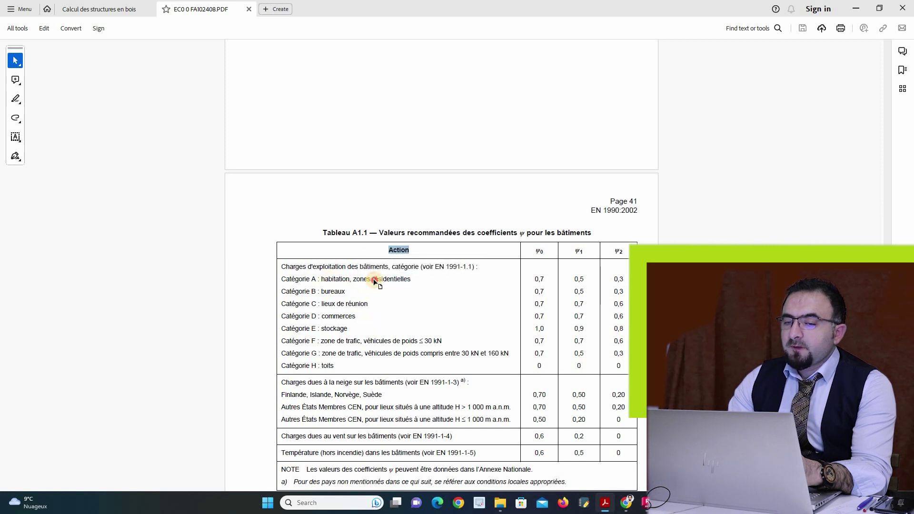
pyautogui.moveTo(374, 282); pyautogui.dragTo(617, 281)
pyautogui.click(615, 281)
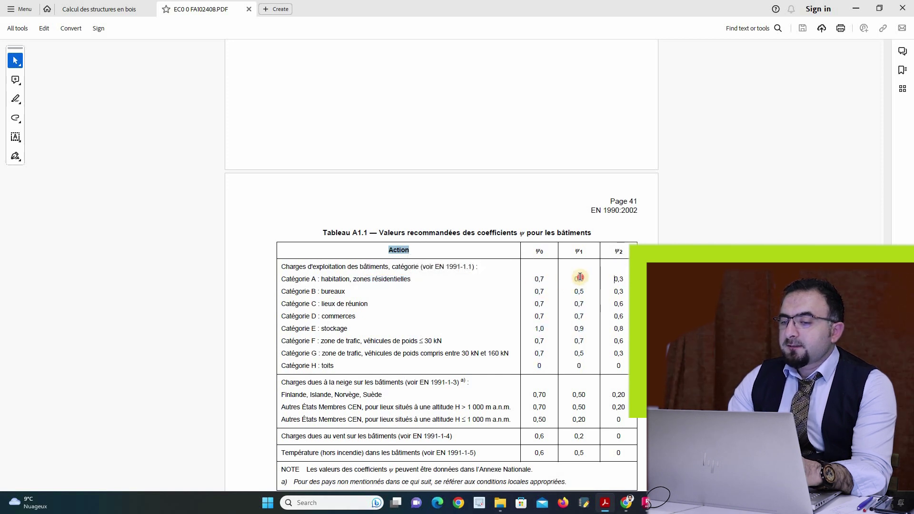
pyautogui.moveTo(617, 280); pyautogui.dragTo(623, 279)
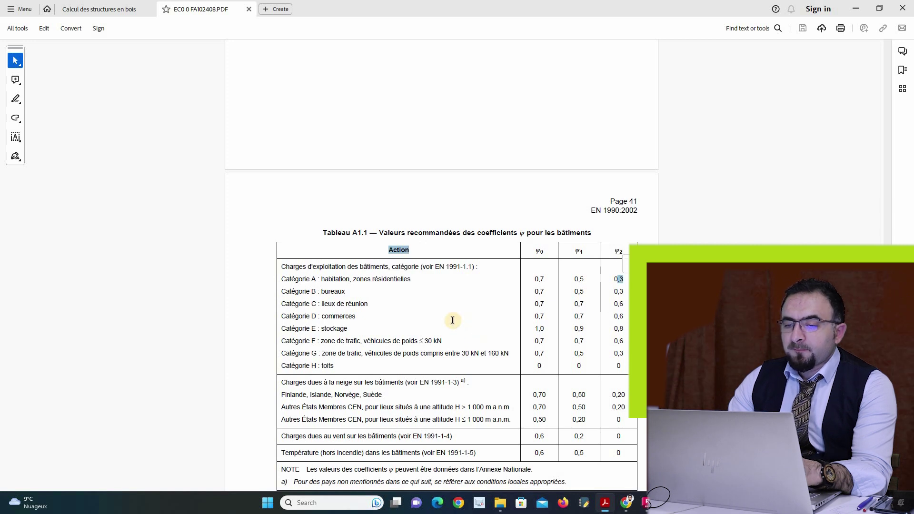
pyautogui.scroll(-5, 453, 321)
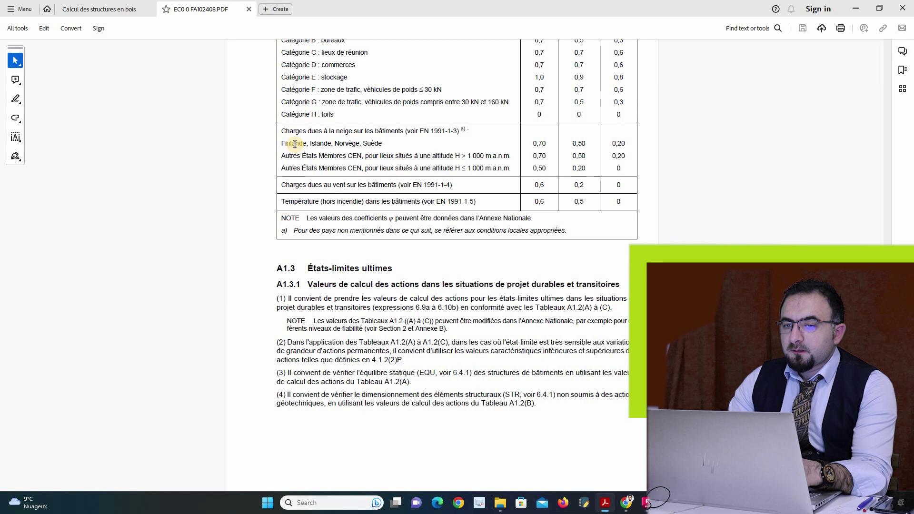
pyautogui.moveTo(324, 144)
pyautogui.mouseDown()
pyautogui.moveTo(357, 143)
pyautogui.moveTo(319, 143)
pyautogui.mouseUp()
pyautogui.click(382, 143)
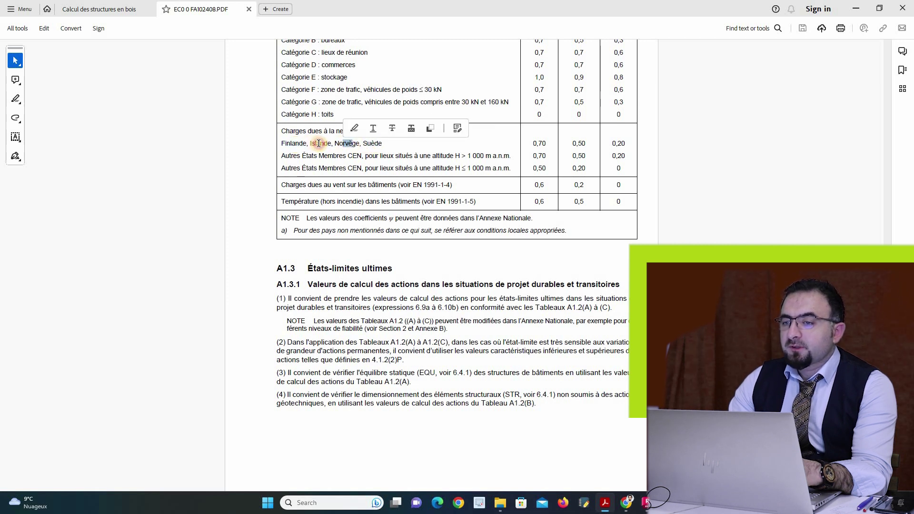
pyautogui.click(344, 157)
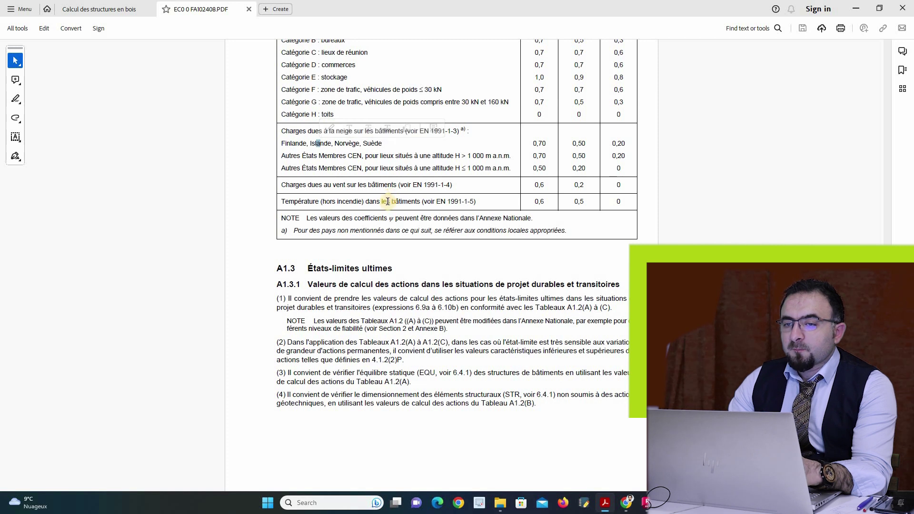
pyautogui.scroll(-10, 389, 200)
pyautogui.scroll(-3, 385, 205)
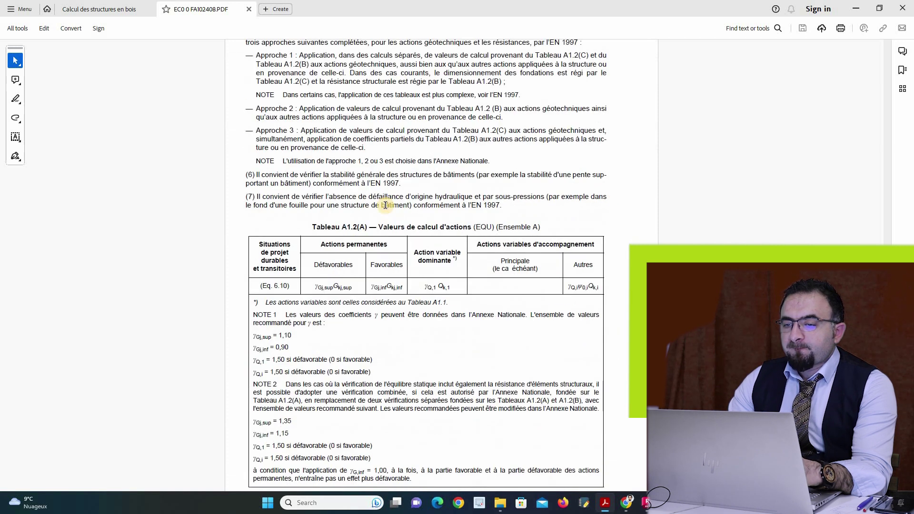
pyautogui.scroll(-2, 386, 205)
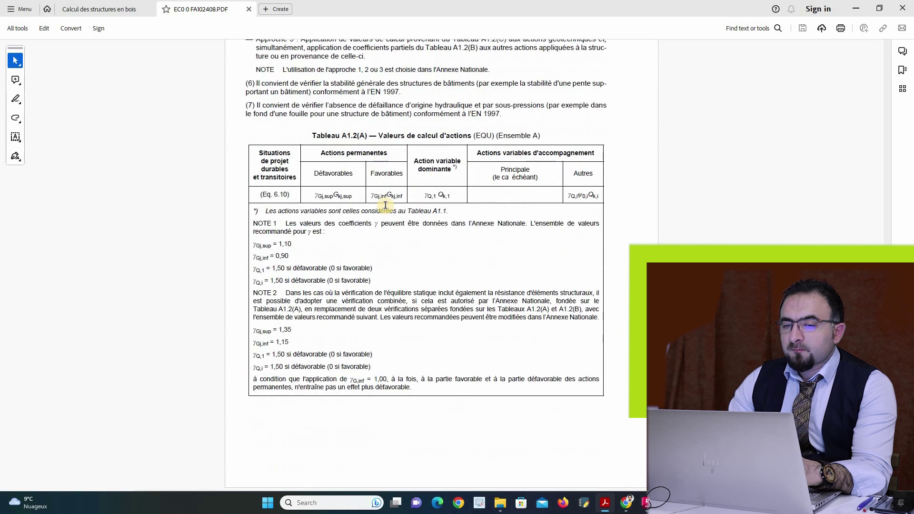
pyautogui.moveTo(263, 250); pyautogui.dragTo(264, 248)
pyautogui.doubleClick(265, 248)
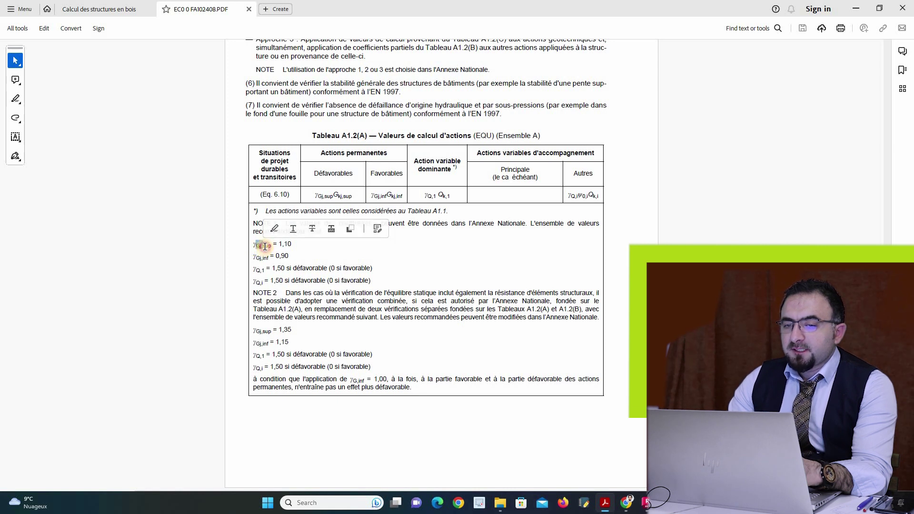
pyautogui.click(294, 253)
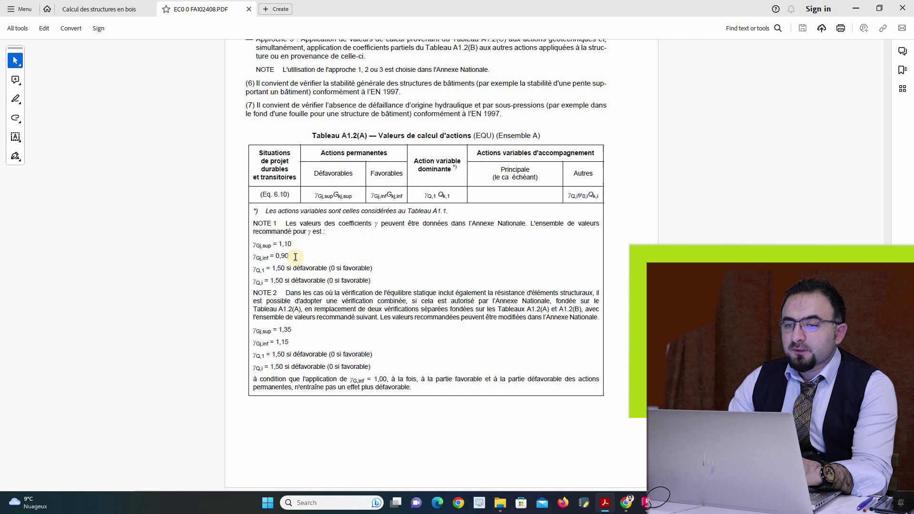
pyautogui.moveTo(263, 257); pyautogui.dragTo(278, 257)
pyautogui.click(280, 257)
pyautogui.hotkey('shift', 'End')
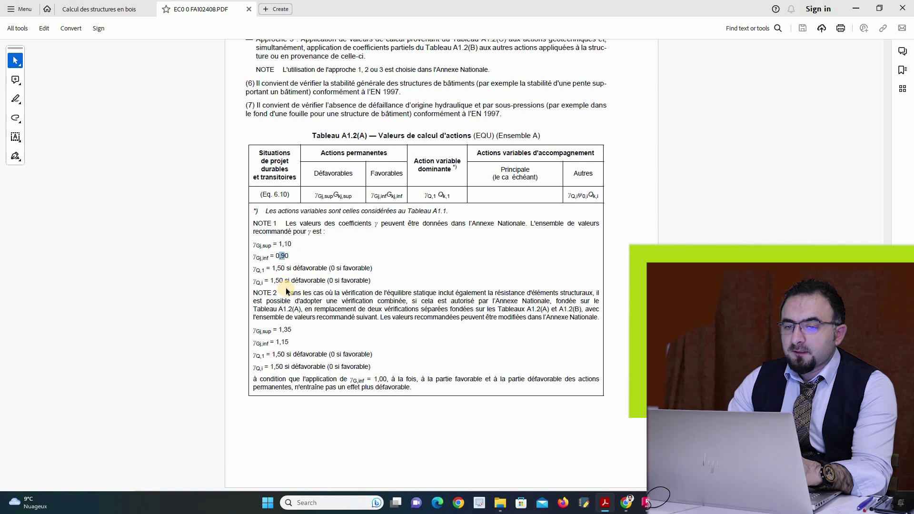
pyautogui.scroll(-8, 286, 288)
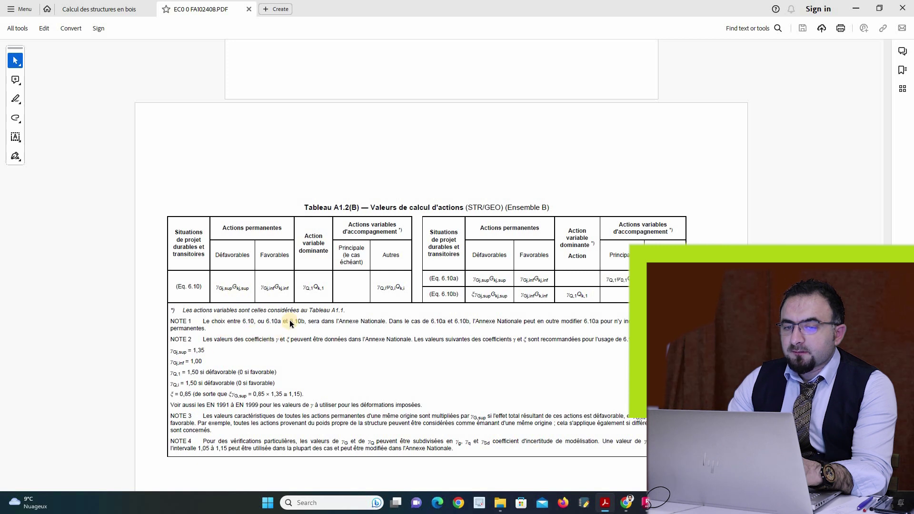
# - Scroll through Tableaux A1.2(C)–A1.4 to the deformations section A1.4.3, then return to Robot
pyautogui.scroll(-10, 290, 322)
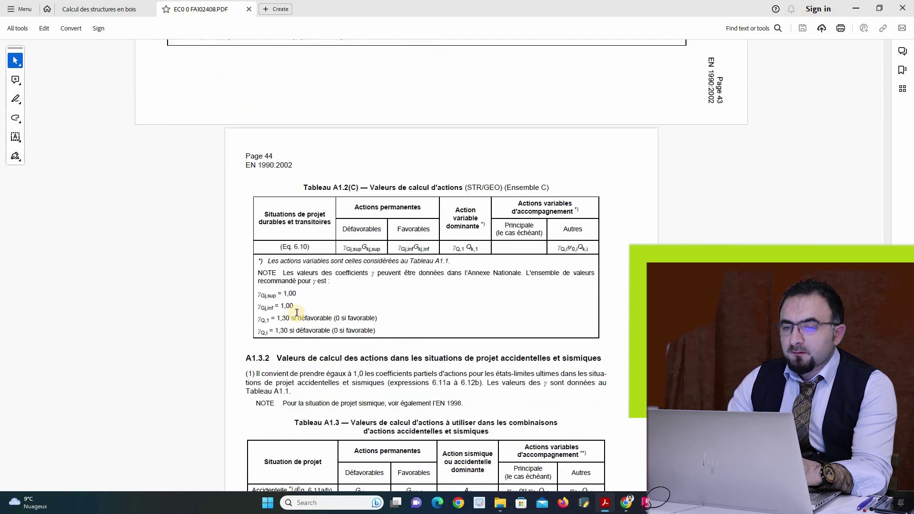
pyautogui.scroll(-4, 297, 313)
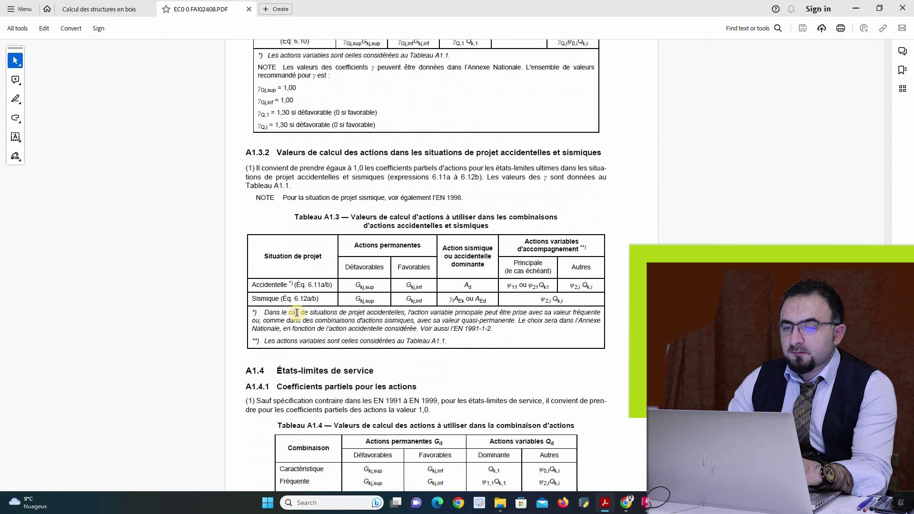
pyautogui.scroll(-8, 296, 312)
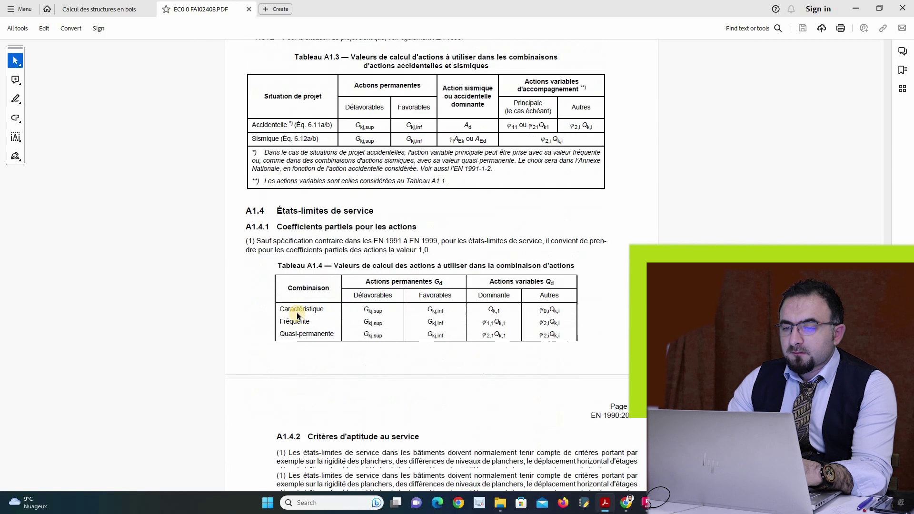
pyautogui.scroll(-4, 298, 313)
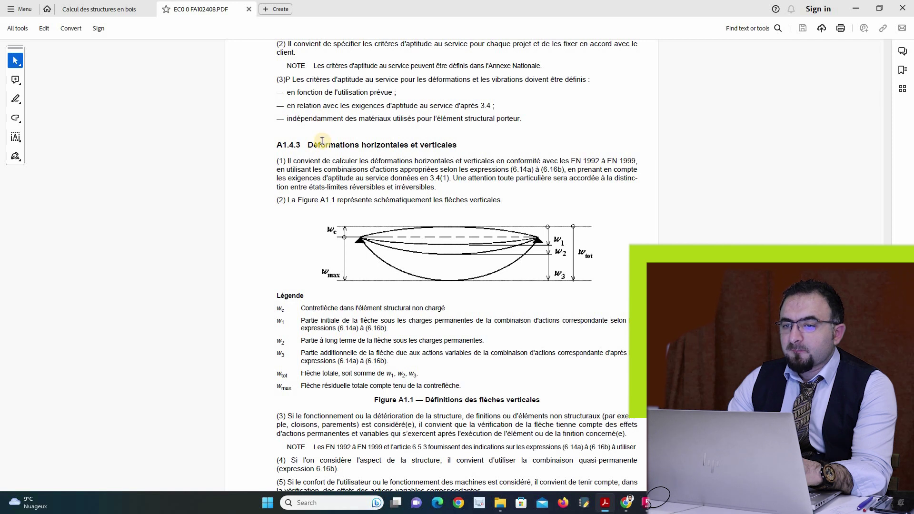
pyautogui.moveTo(309, 144); pyautogui.dragTo(437, 145)
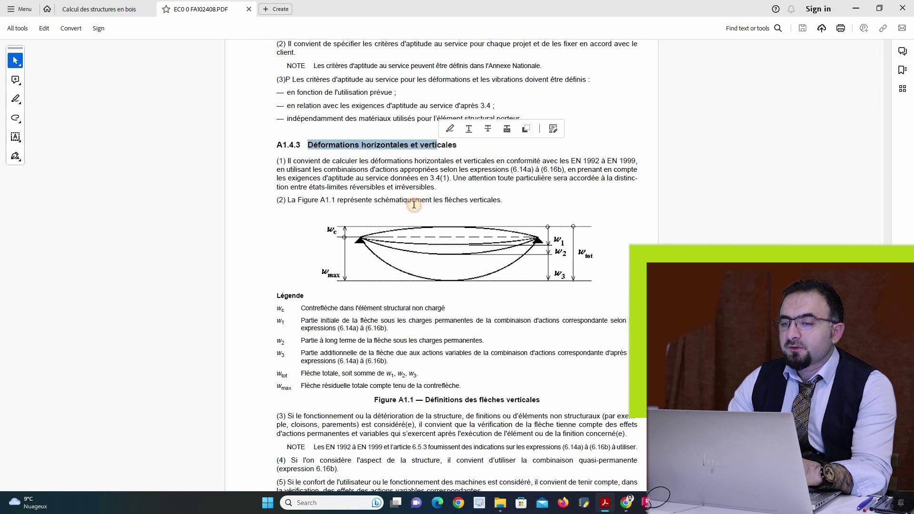
pyautogui.click(414, 205)
pyautogui.scroll(-4, 442, 241)
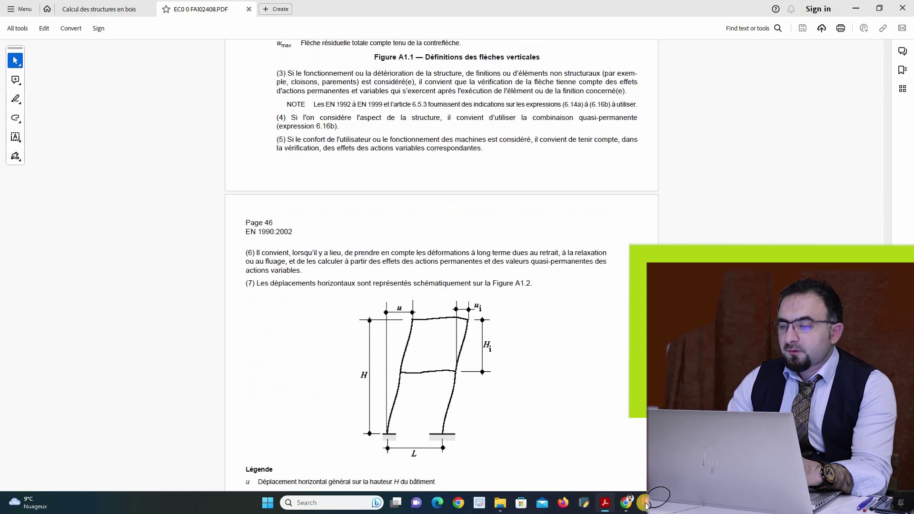
pyautogui.click(645, 498)
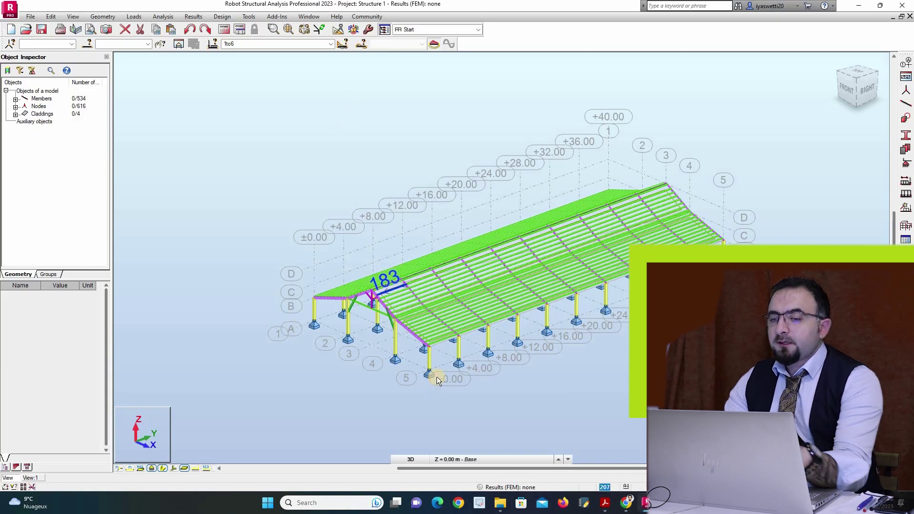
# - Tilt the hall model to a top-down view and start the Bars tool (Ctrl+Shift+B) at member 539
pyautogui.scroll(5, 479, 358)
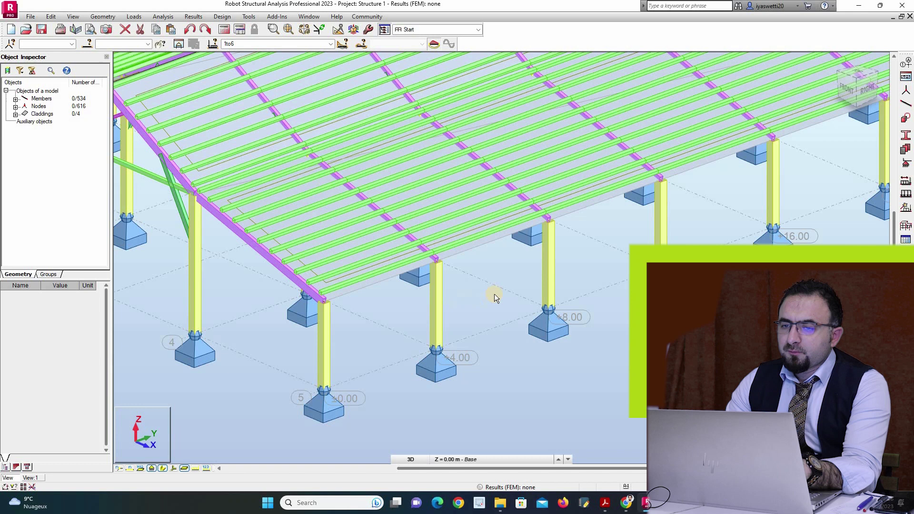
pyautogui.scroll(-5, 494, 298)
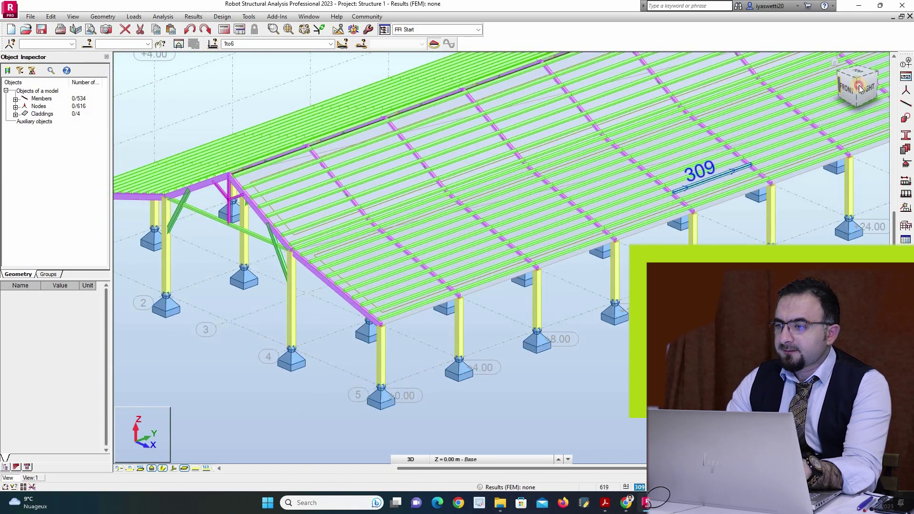
pyautogui.click(860, 88)
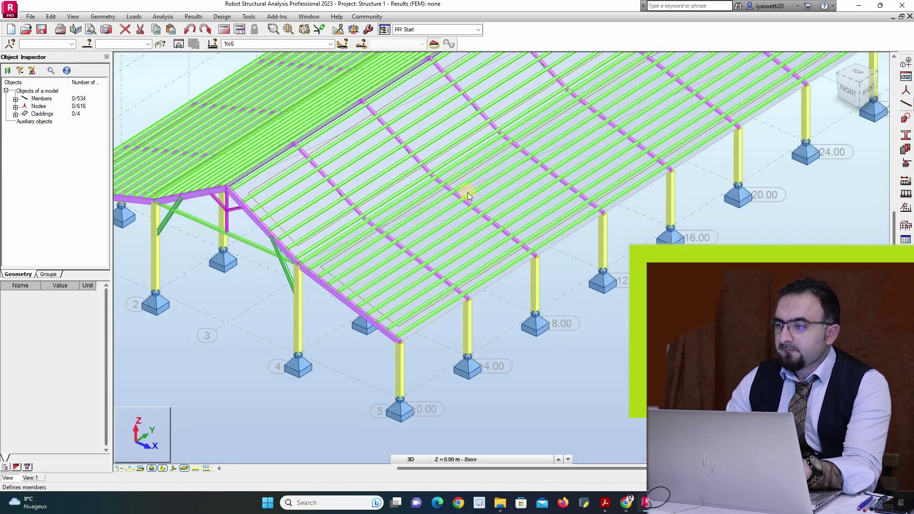
pyautogui.hotkey('ctrl', 'shift', 'b')
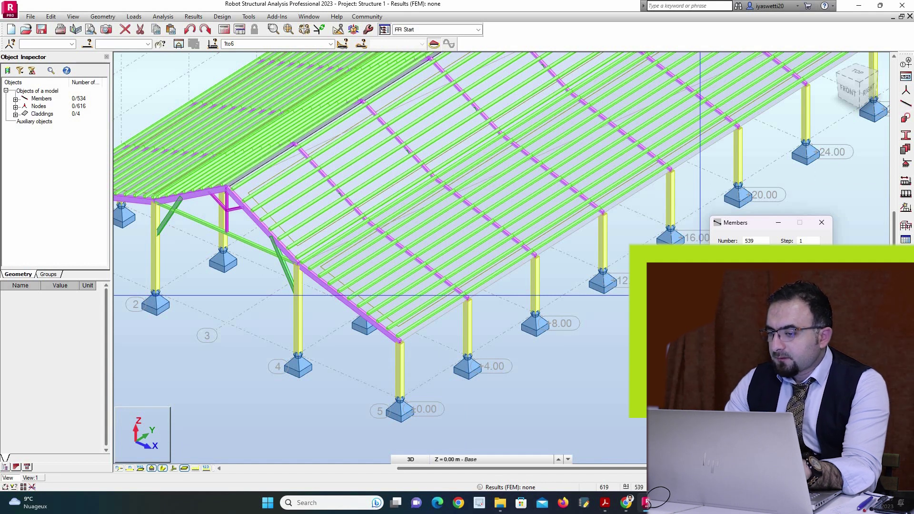
# - Draw a member from the column top to the roof beam end
pyautogui.scroll(3, 385, 279)
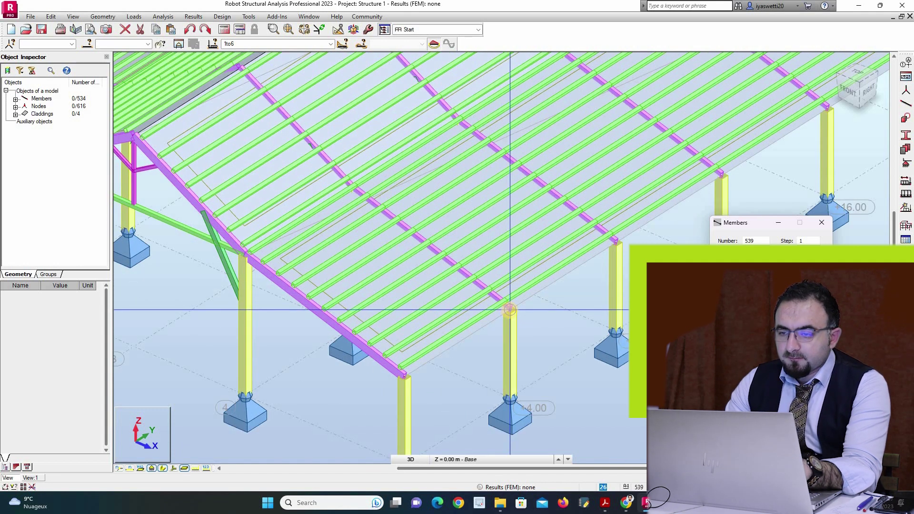
pyautogui.click(510, 310)
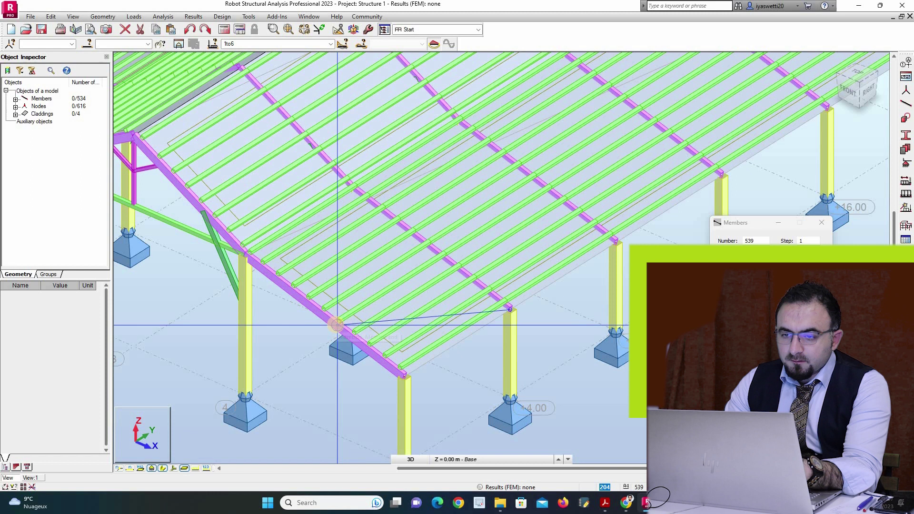
pyautogui.click(337, 325)
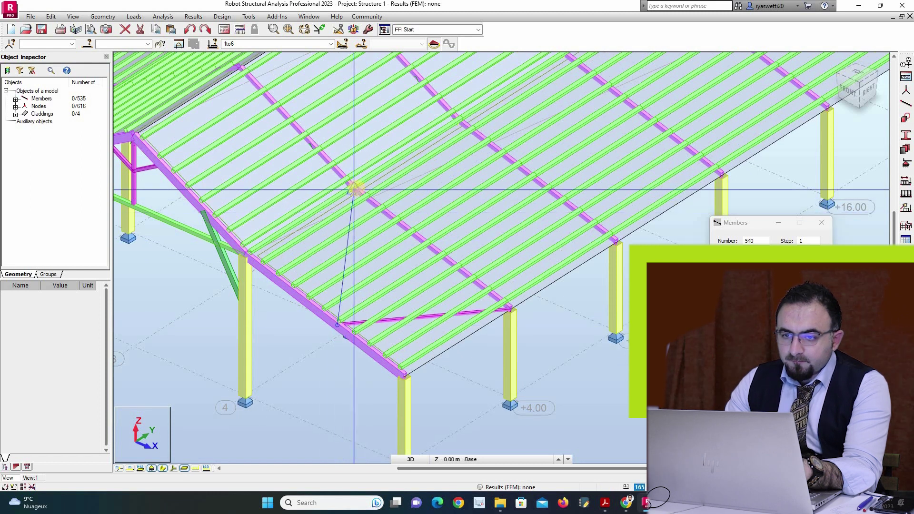
pyautogui.scroll(3, 350, 196)
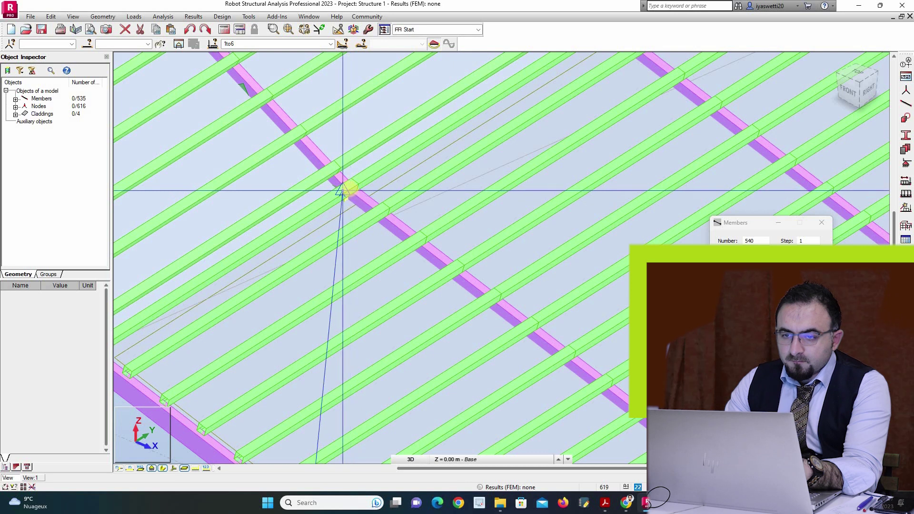
pyautogui.scroll(2, 342, 191)
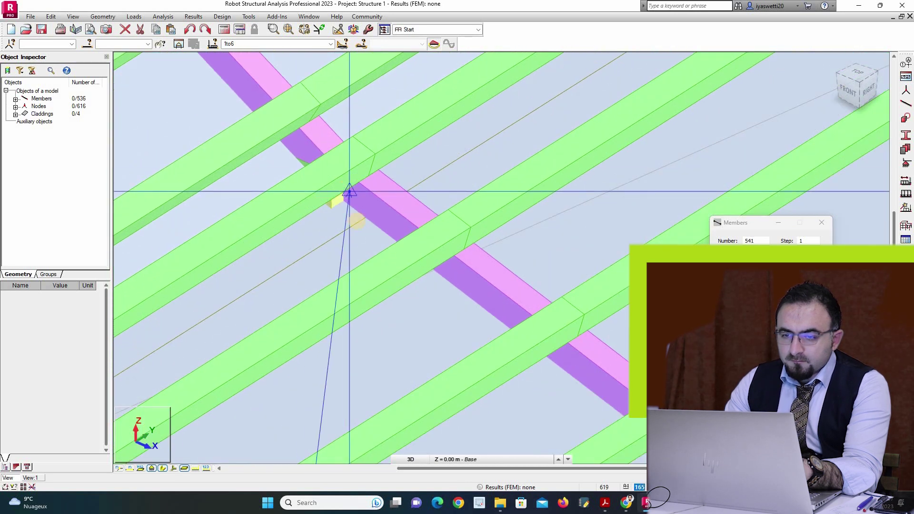
pyautogui.scroll(4, 350, 200)
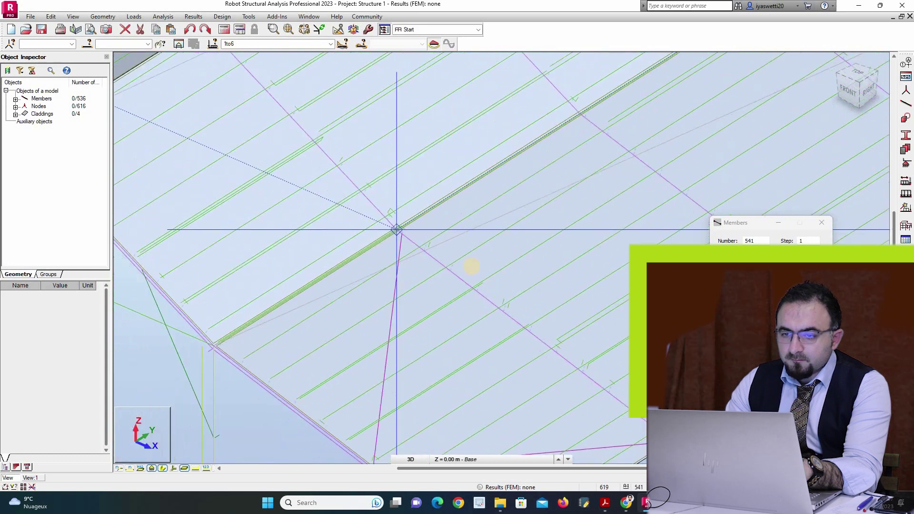
pyautogui.scroll(2, 480, 262)
pyautogui.click(491, 269)
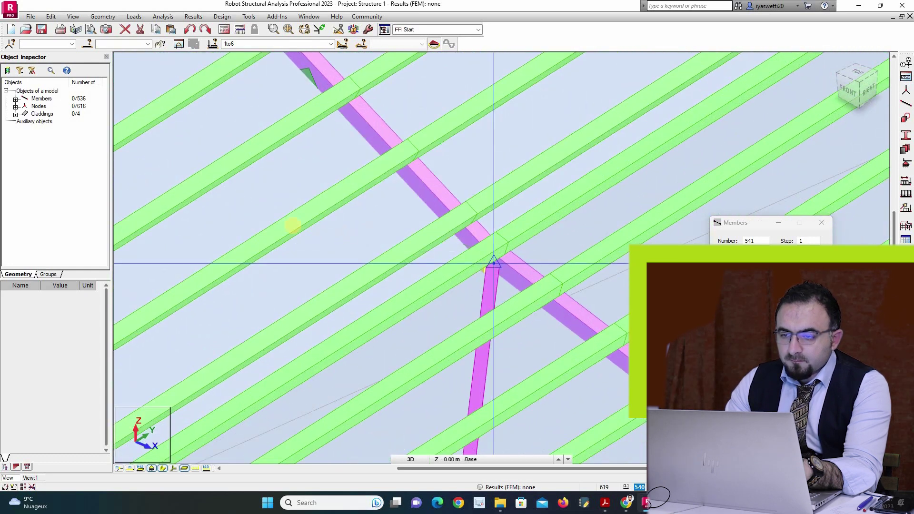
pyautogui.scroll(-5, 485, 259)
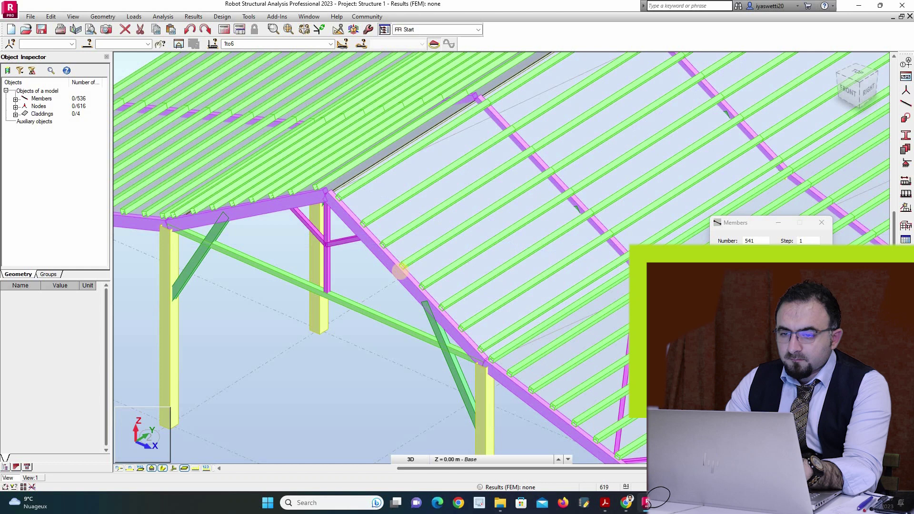
# - Draw horizontal brace 541 across the roof bay and diagonal brace 542 to the ridge, then select 542
pyautogui.click(403, 275)
pyautogui.click(643, 272)
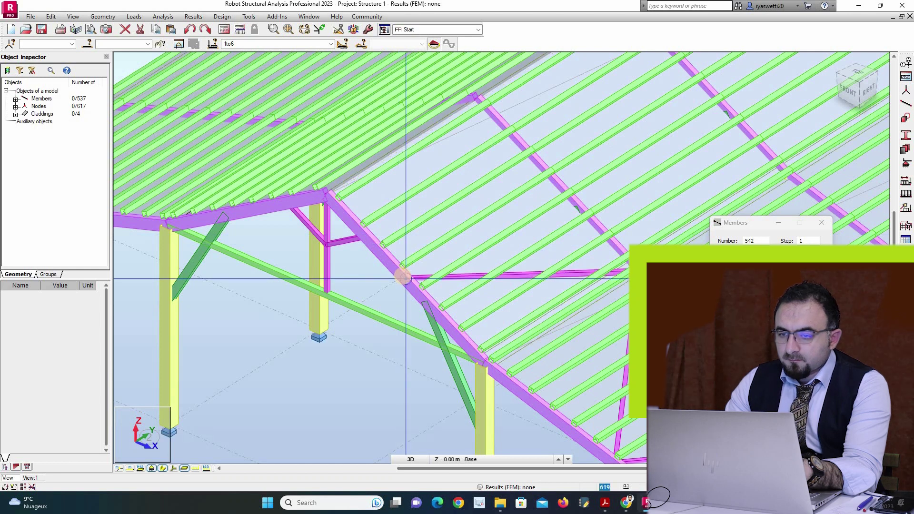
pyautogui.scroll(3, 471, 95)
pyautogui.click(481, 100)
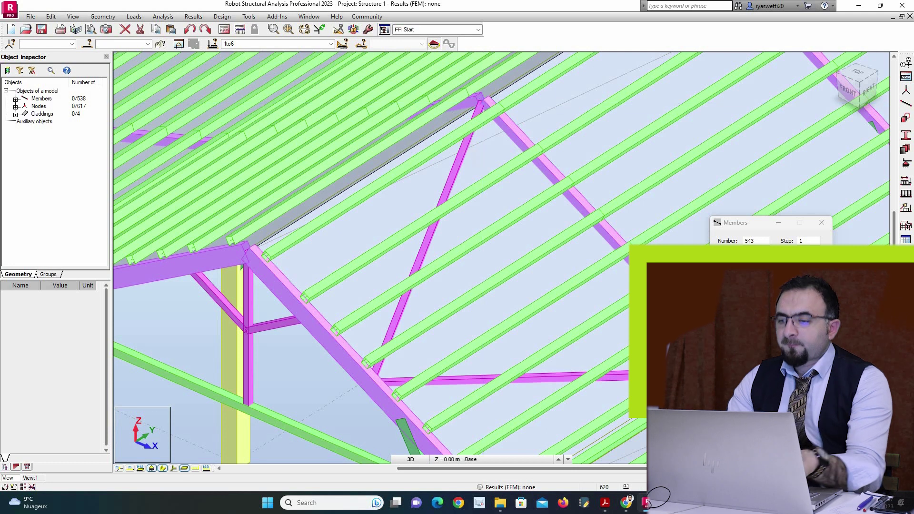
pyautogui.press('Escape')
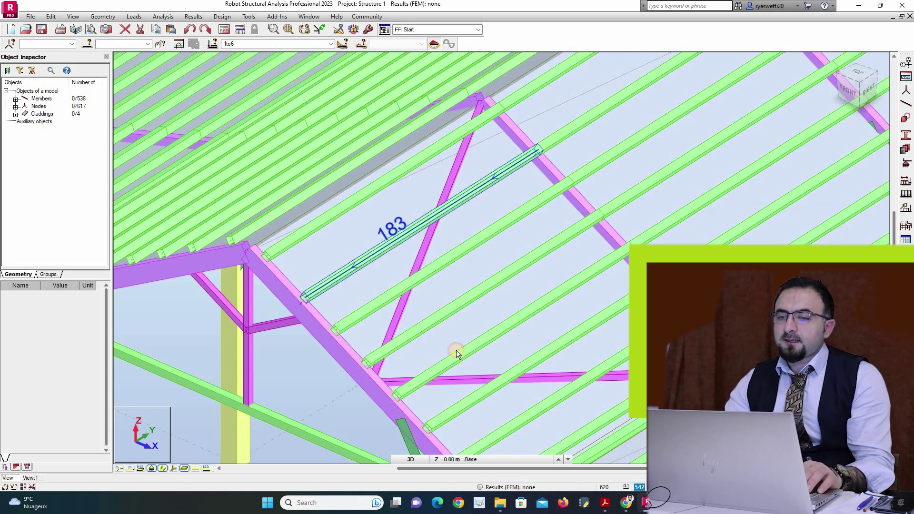
pyautogui.click(476, 382)
pyautogui.keyDown('ctrl'); pyautogui.click(572, 377); pyautogui.keyUp('ctrl')
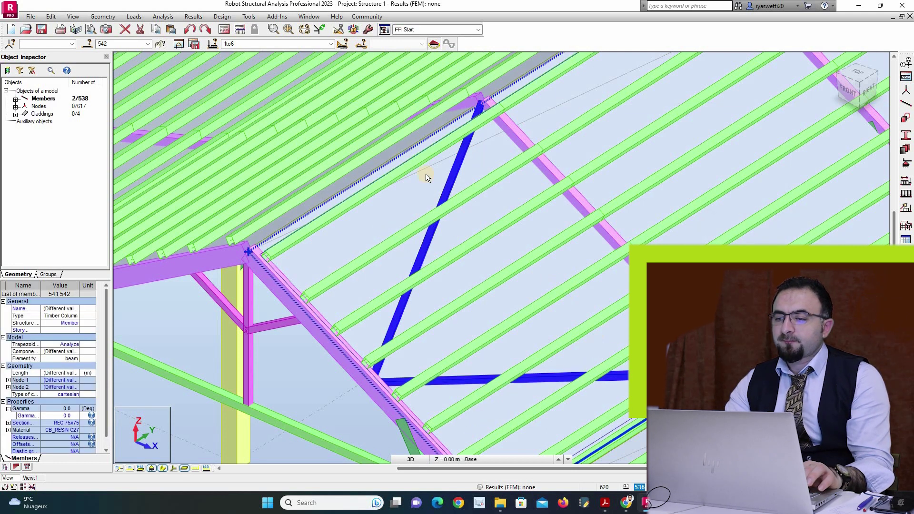
pyautogui.keyDown('shift'); pyautogui.moveTo(426, 174); pyautogui.dragTo(476, 198, button='middle'); pyautogui.keyUp('shift')
pyautogui.keyDown('ctrl'); pyautogui.click(471, 201); pyautogui.keyUp('ctrl')
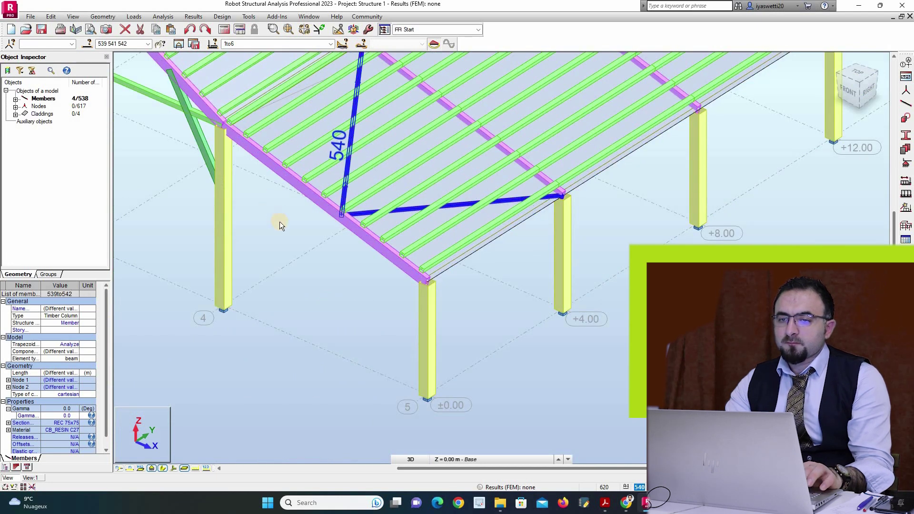
pyautogui.keyDown('shift'); pyautogui.moveTo(280, 221); pyautogui.dragTo(743, 181, button='middle'); pyautogui.keyUp('shift')
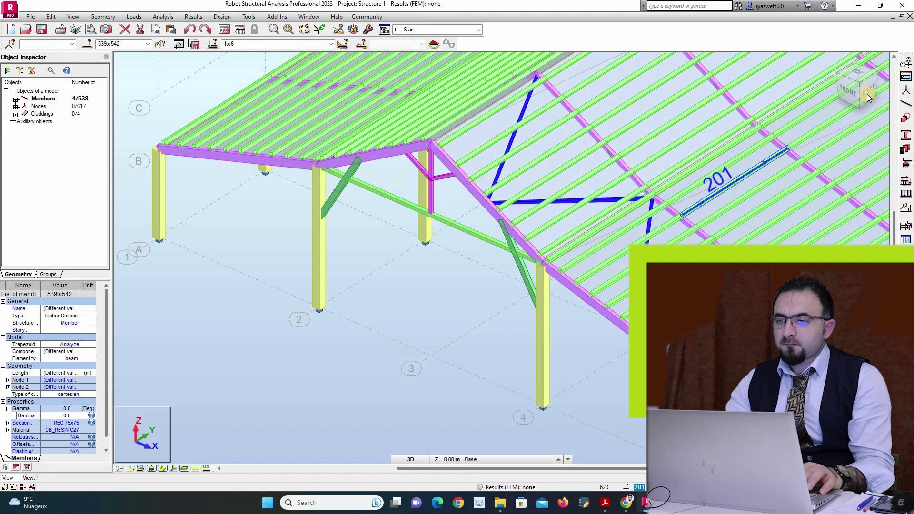
pyautogui.keyDown('shift'); pyautogui.moveTo(884, 88); pyautogui.dragTo(785, 138, button='middle'); pyautogui.keyUp('shift')
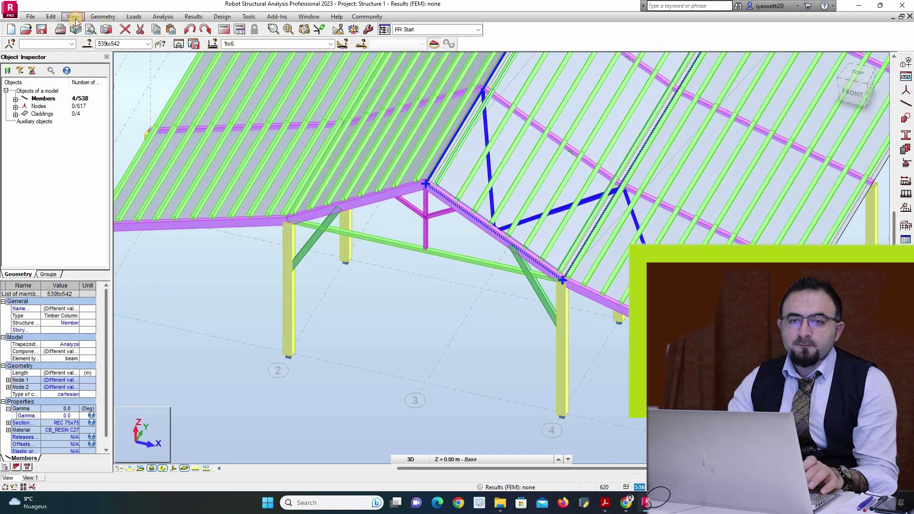
pyautogui.click(74, 19)
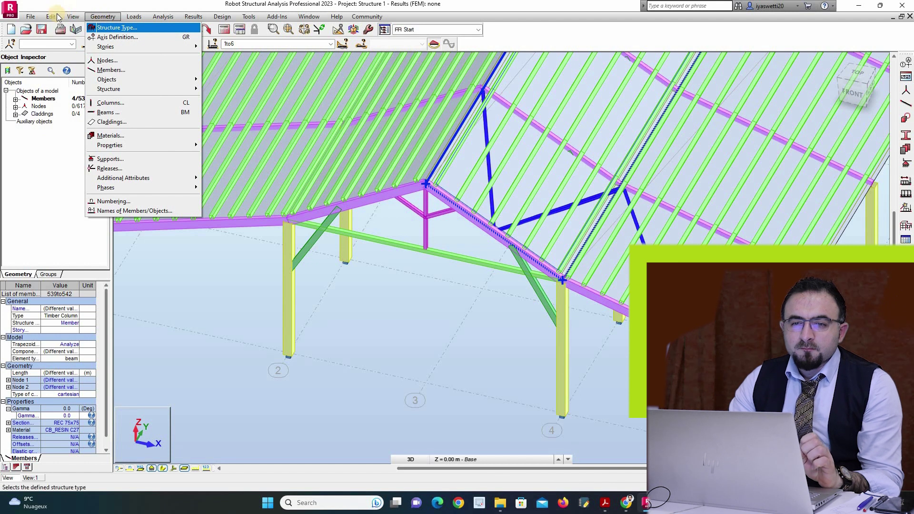
pyautogui.moveTo(51, 16)
pyautogui.click(90, 125)
pyautogui.moveTo(91, 135)
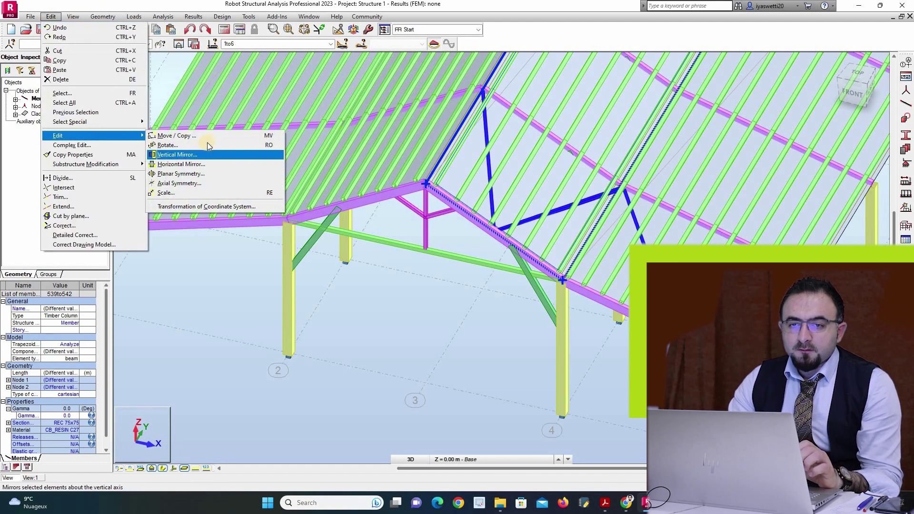
pyautogui.press('Return')
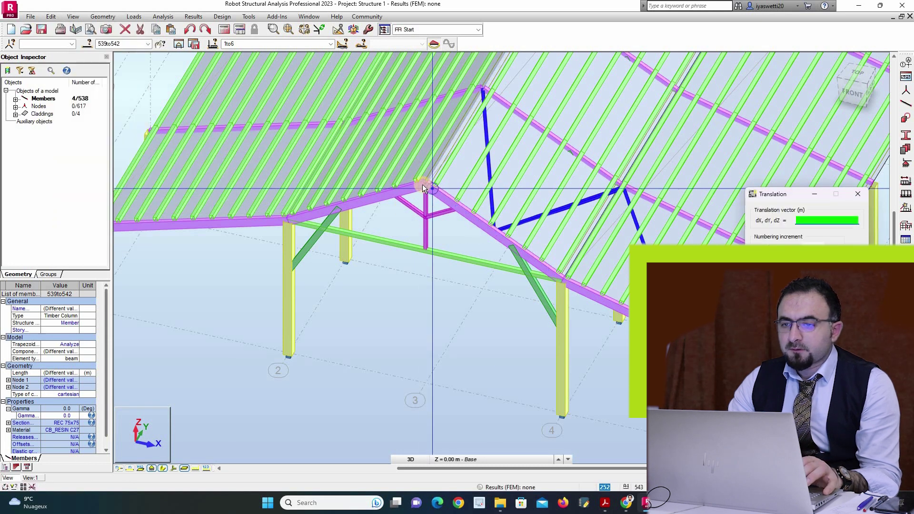
pyautogui.click(427, 377)
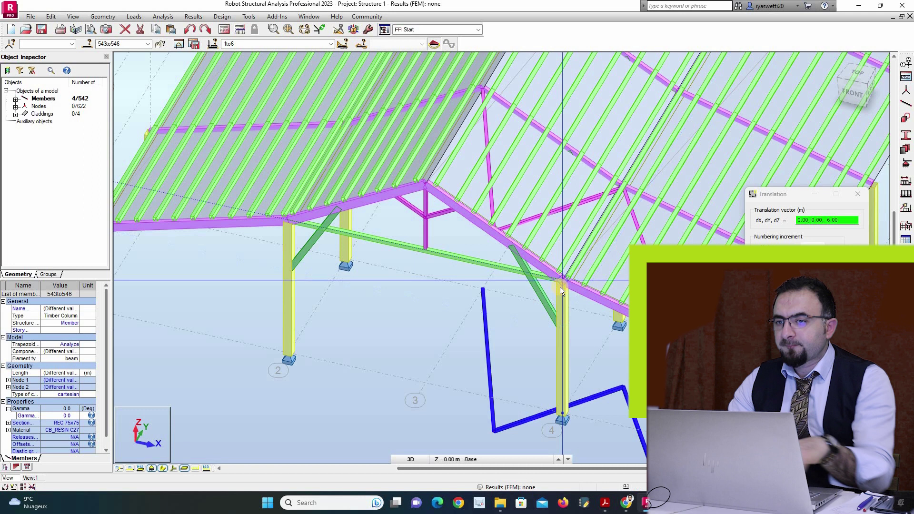
pyautogui.click(190, 29)
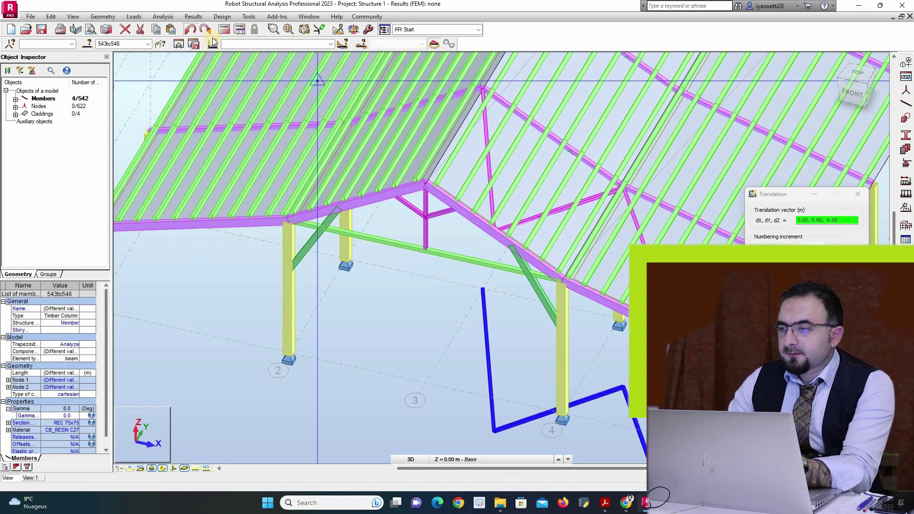
pyautogui.press('Escape')
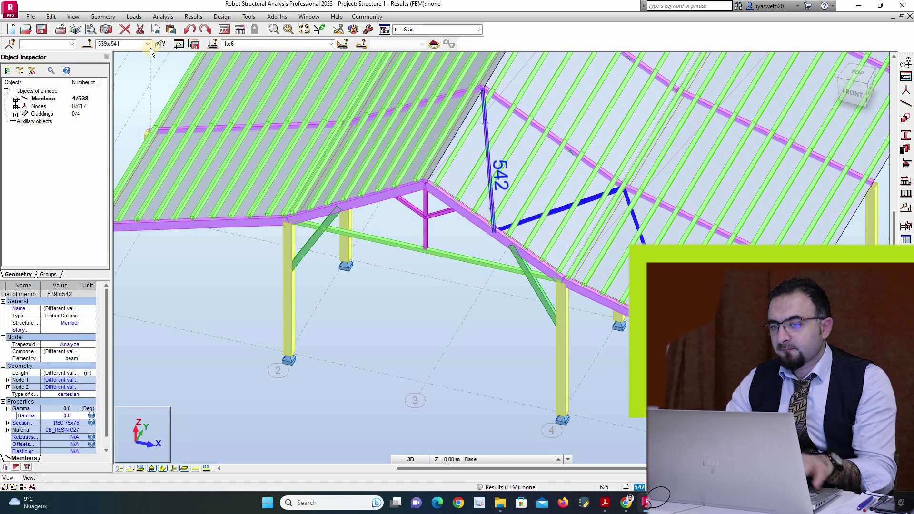
# - Mirror the selected roof braces about a vertical plane through the ridge node
pyautogui.click(51, 16)
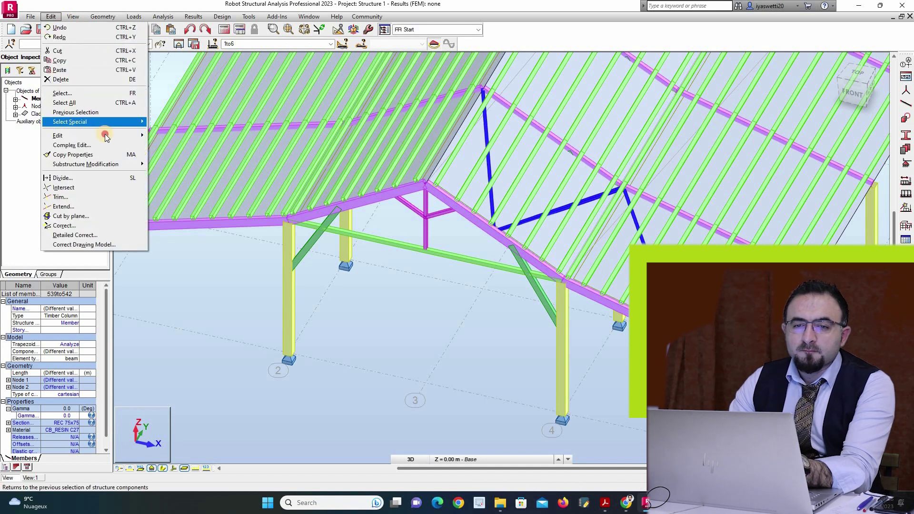
pyautogui.click(105, 136)
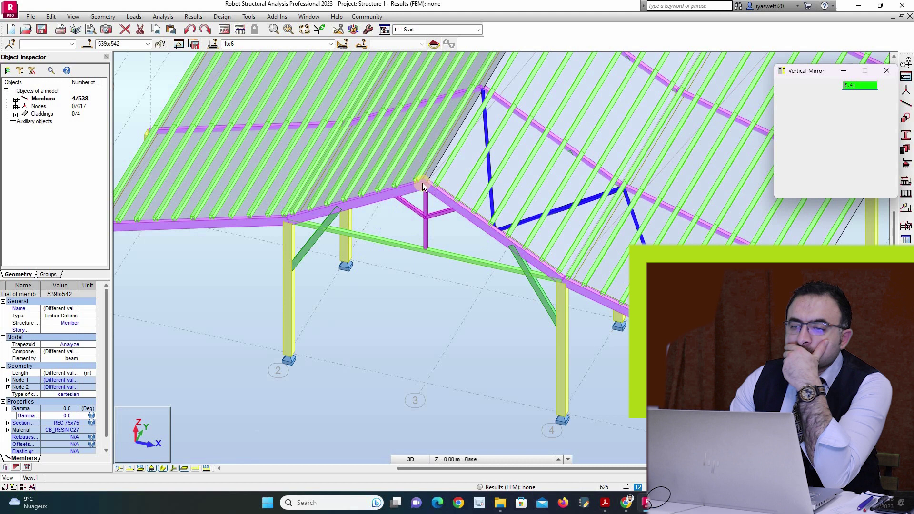
pyautogui.click(426, 183)
pyautogui.press('Return')
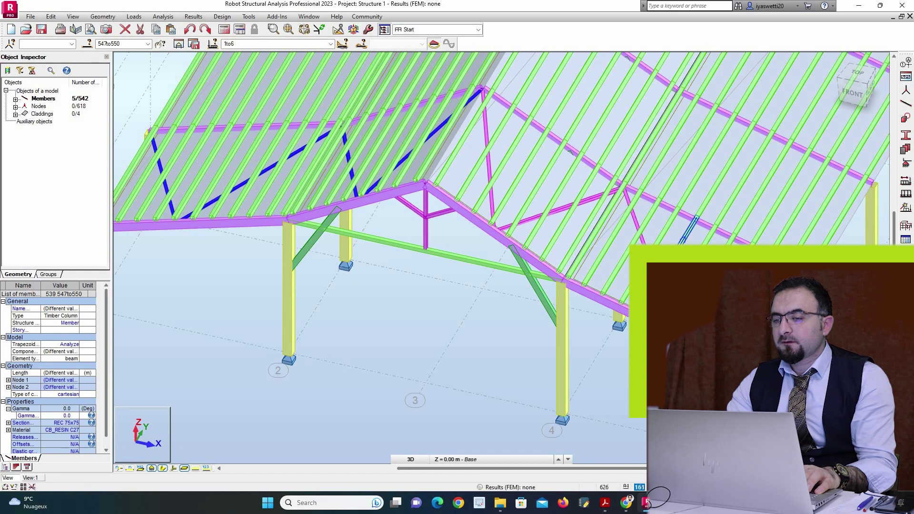
# - Add braces 540 and 542 to the selection and orbit the model to view the side wall
pyautogui.keyDown('ctrl'); pyautogui.click(589, 200); pyautogui.keyUp('ctrl')
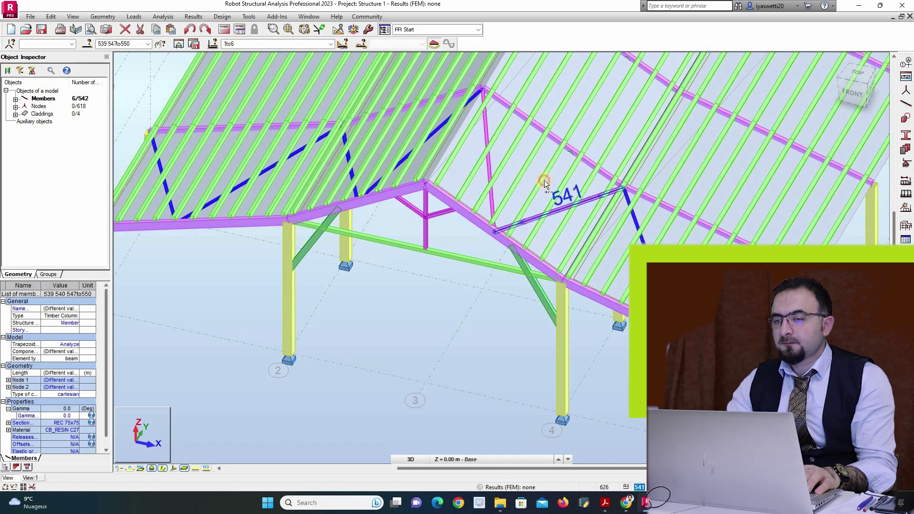
pyautogui.keyDown('ctrl'); pyautogui.click(491, 168); pyautogui.keyUp('ctrl')
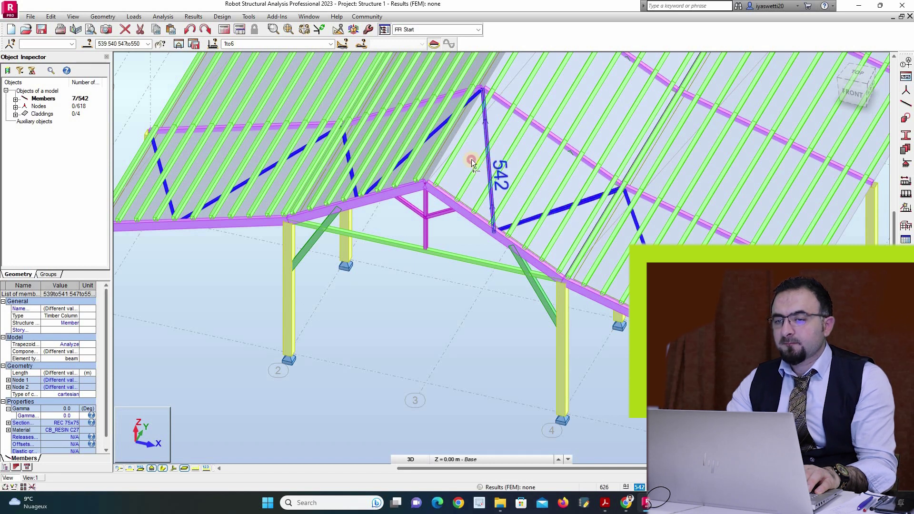
pyautogui.click(51, 16)
pyautogui.moveTo(99, 135)
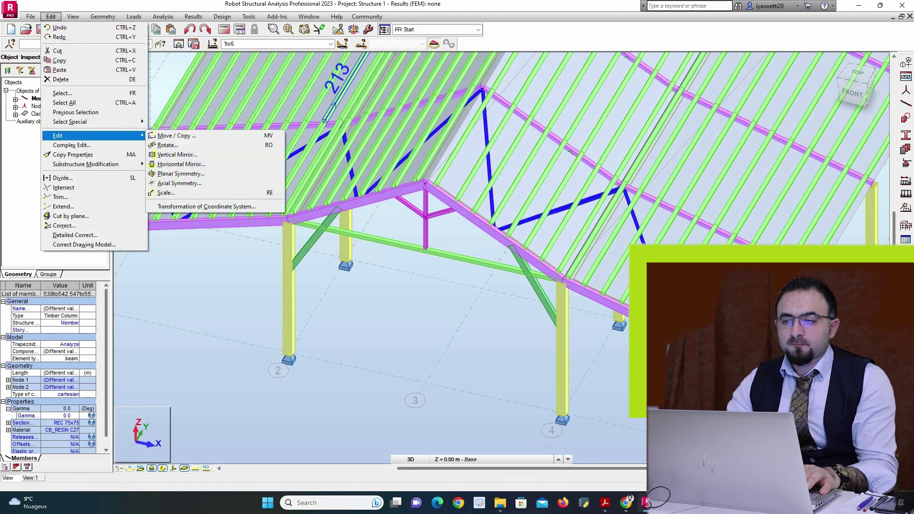
pyautogui.click(343, 91)
pyautogui.moveTo(855, 85); pyautogui.dragTo(894, 106)
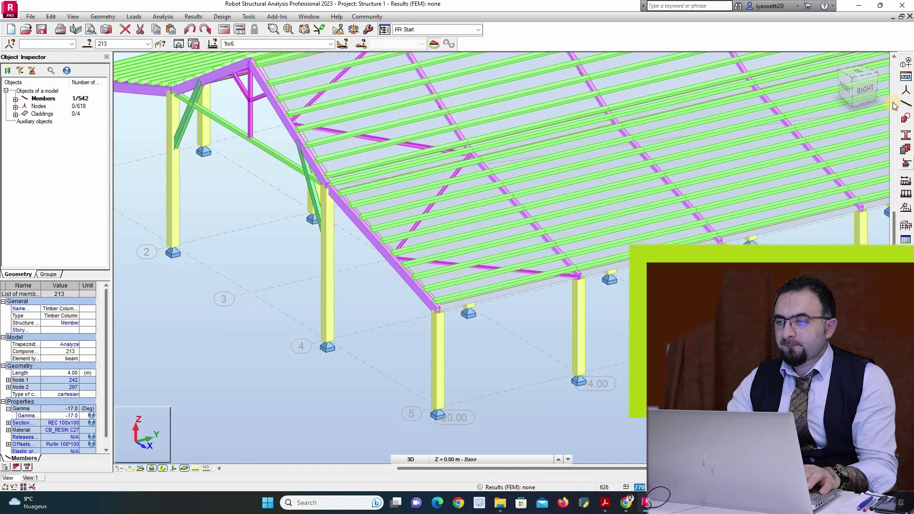
# - Draw a wall brace from a column-top node with the Bars tool
pyautogui.click(906, 104)
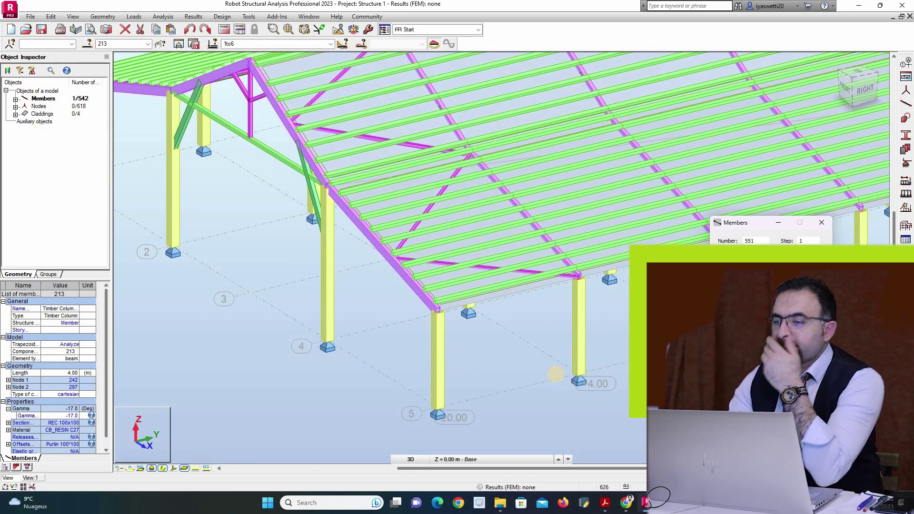
pyautogui.click(578, 277)
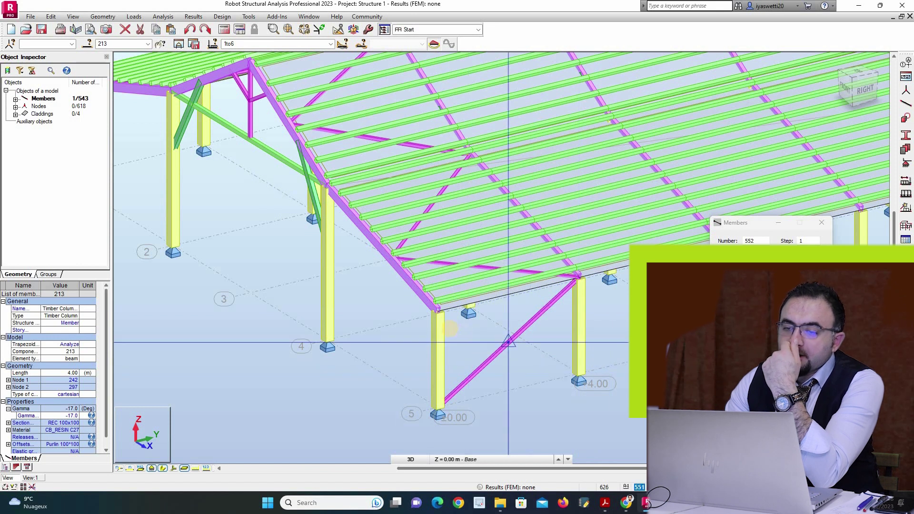
pyautogui.click(438, 311)
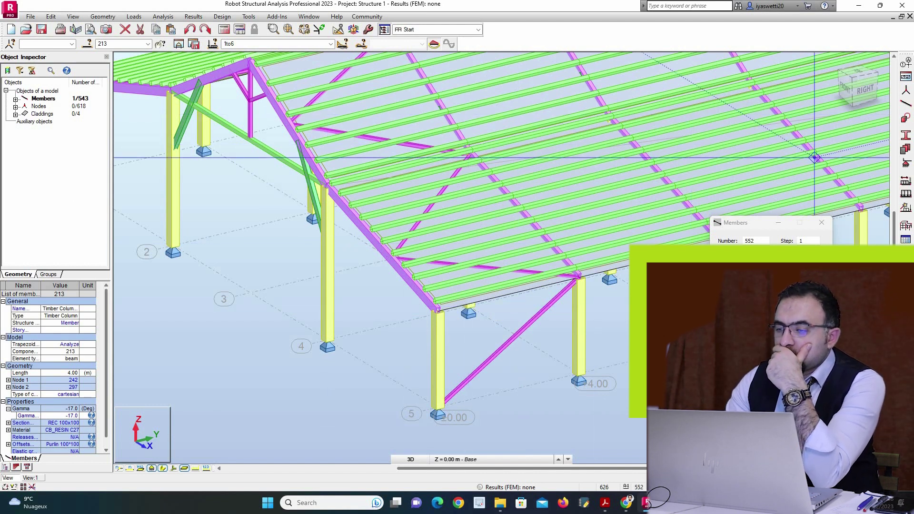
pyautogui.press('Escape')
# - In the left side view, draw brace 552 from the middle column top to the next column base
pyautogui.click(861, 84)
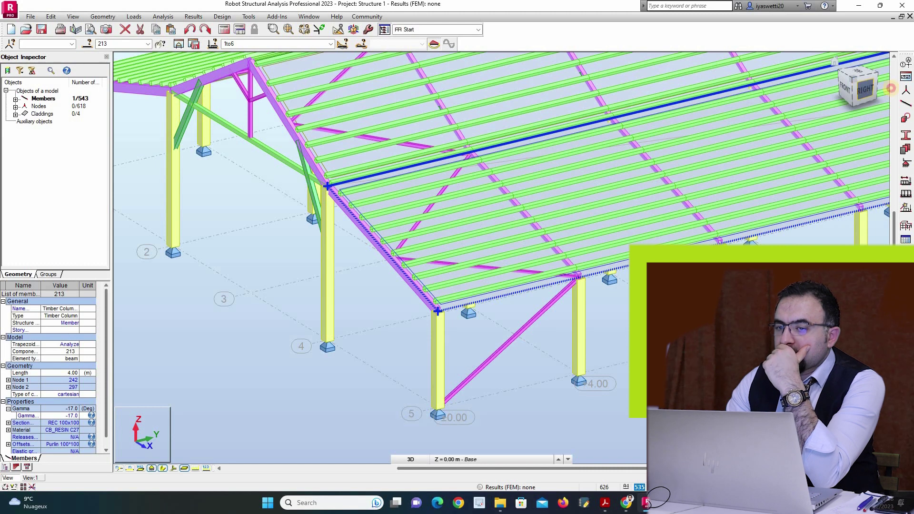
pyautogui.click(839, 77)
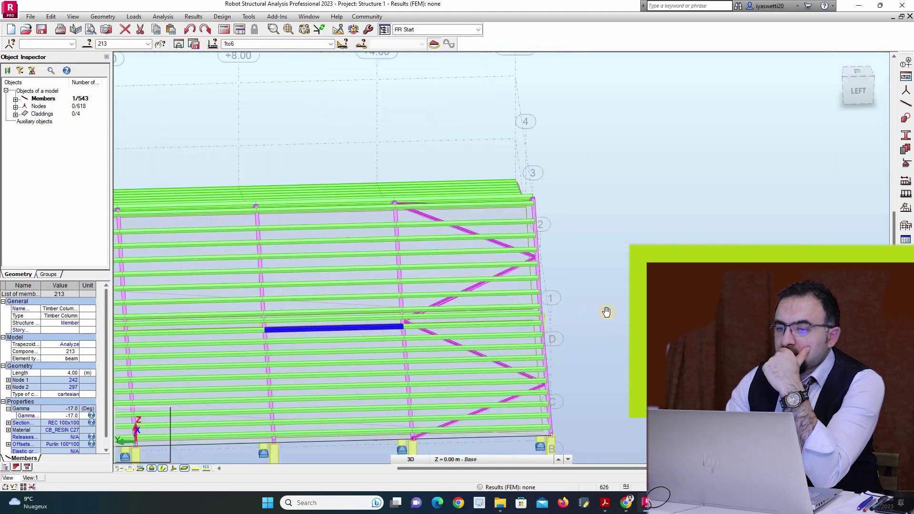
pyautogui.scroll(3, 531, 323)
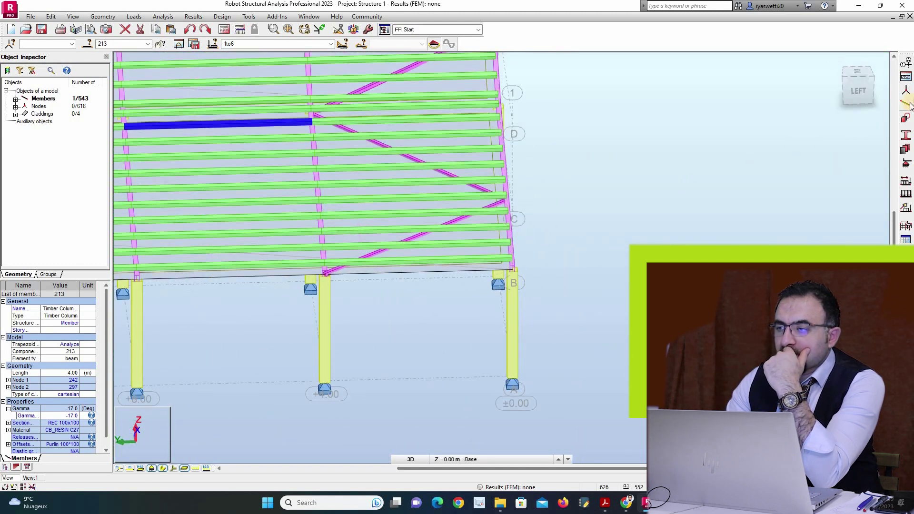
pyautogui.click(906, 104)
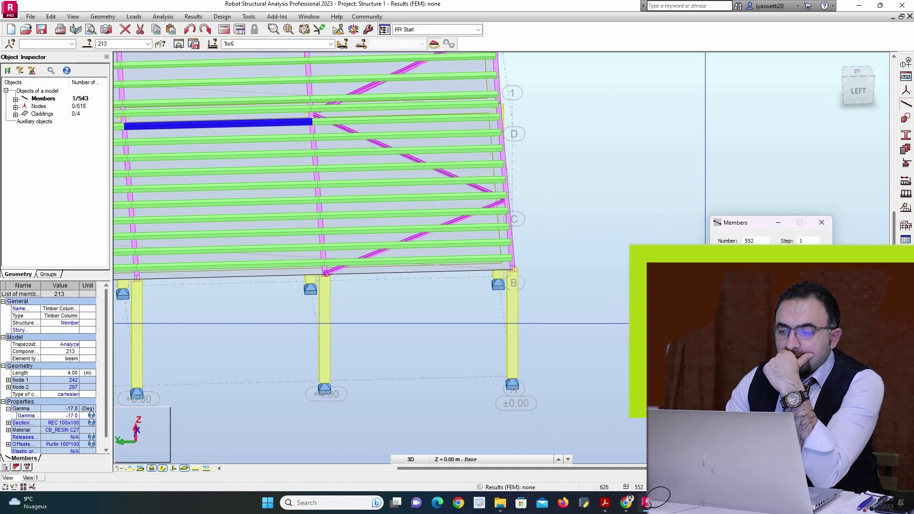
pyautogui.click(325, 274)
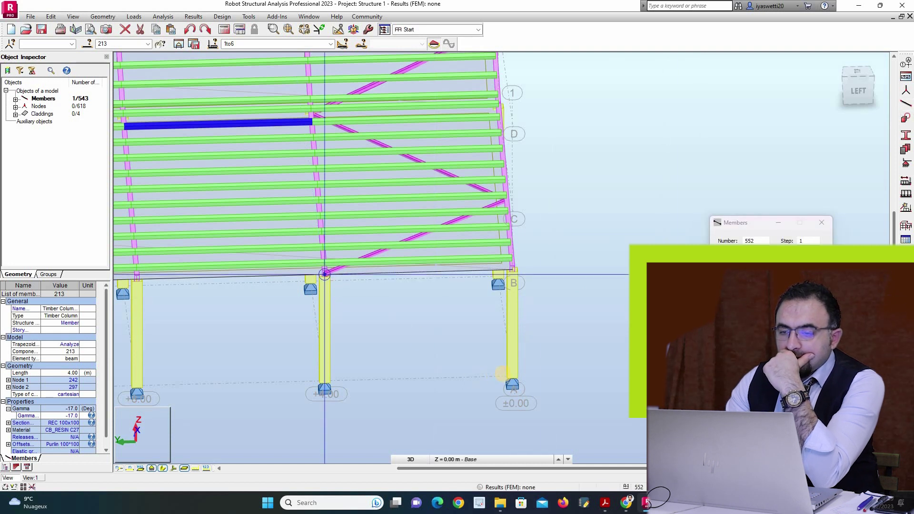
pyautogui.click(511, 376)
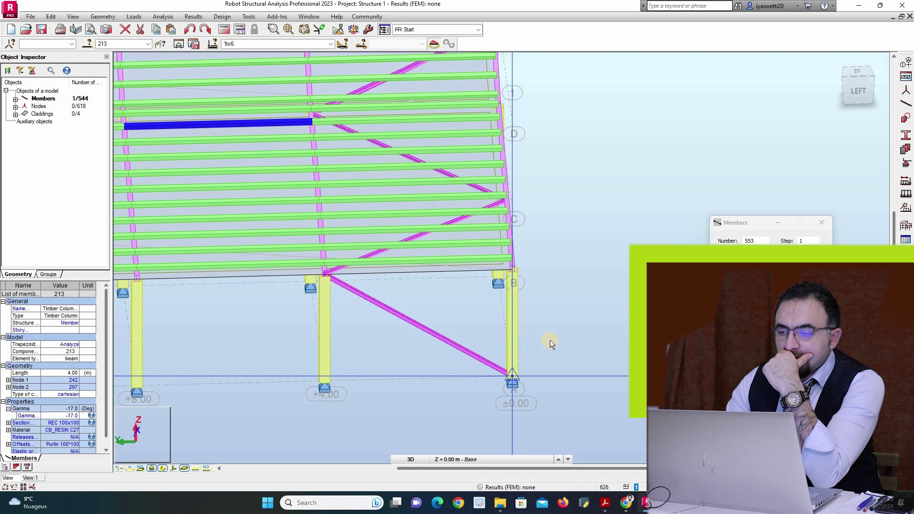
pyautogui.press('Escape')
# - Select new brace 552 plus braces 547 and 548, leaving beam 168 unselected
pyautogui.click(418, 325)
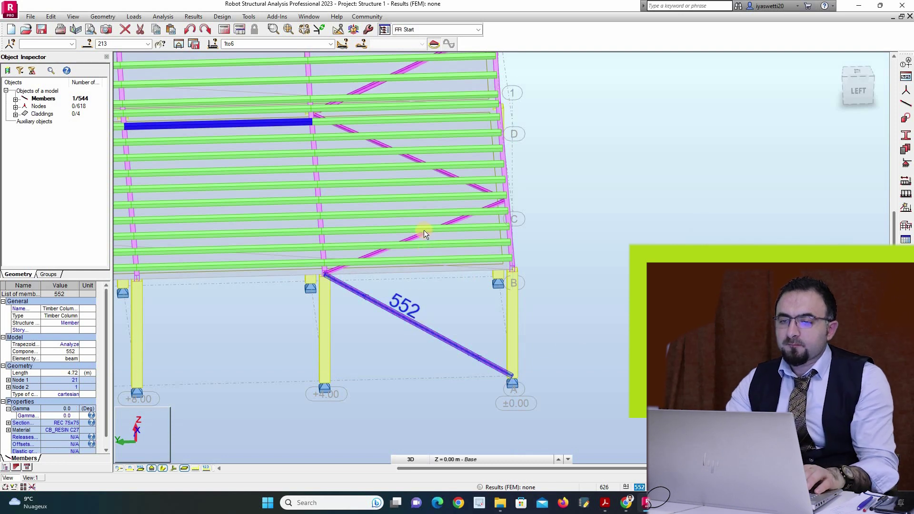
pyautogui.keyDown('ctrl'); pyautogui.click(420, 230); pyautogui.keyUp('ctrl')
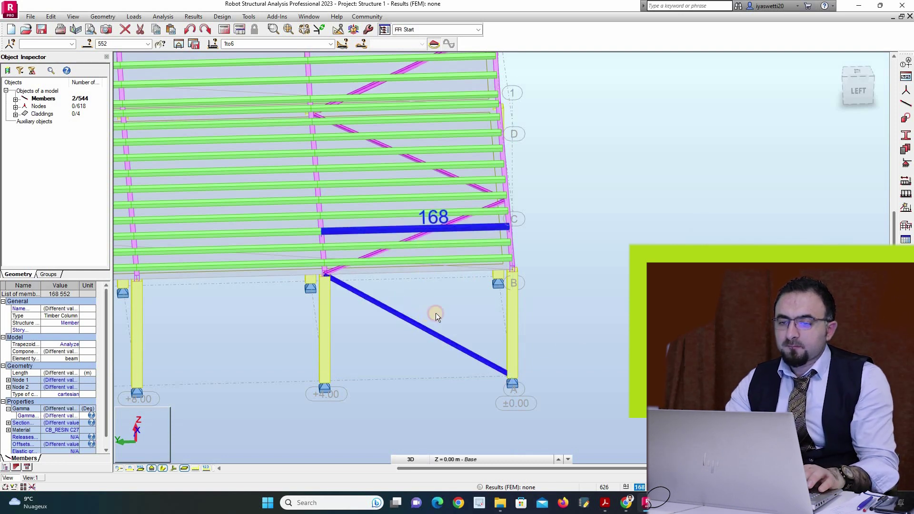
pyautogui.click(415, 331)
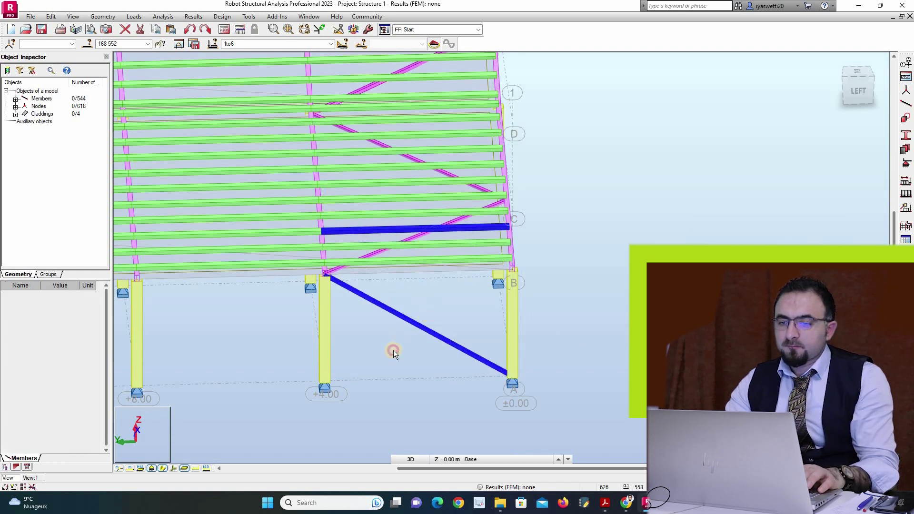
pyautogui.keyDown('ctrl'); pyautogui.click(428, 207); pyautogui.keyUp('ctrl')
pyautogui.keyDown('ctrl'); pyautogui.click(446, 172); pyautogui.keyUp('ctrl')
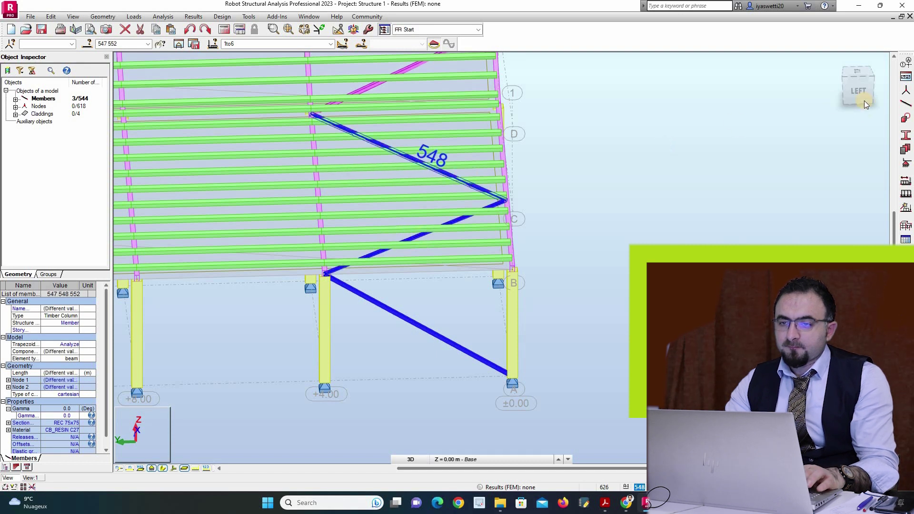
pyautogui.click(848, 98)
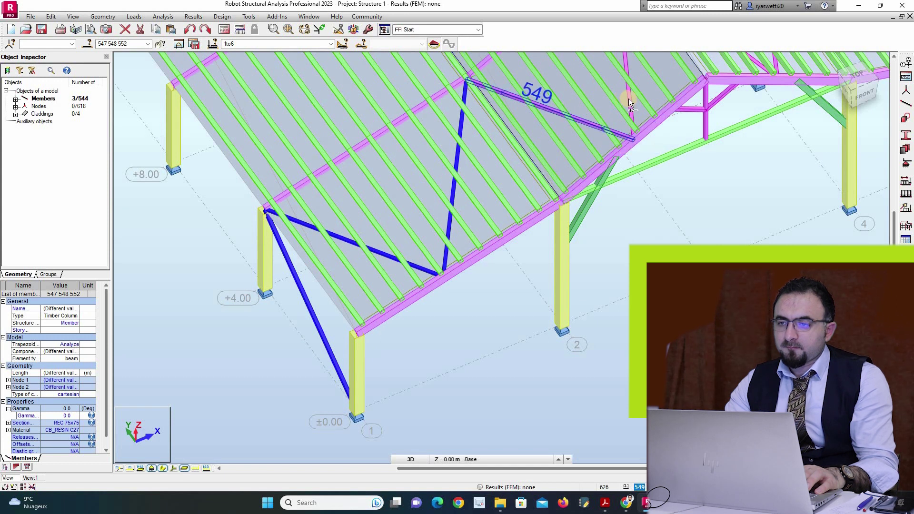
# - Add members 549, 550, 542, 541, 540 and 539 to the bracing selection
pyautogui.keyDown('ctrl'); pyautogui.click(584, 118); pyautogui.keyUp('ctrl')
pyautogui.keyDown('ctrl'); pyautogui.click(629, 110); pyautogui.keyUp('ctrl')
pyautogui.keyDown('shift'); pyautogui.moveTo(374, 379); pyautogui.dragTo(372, 228, button='middle'); pyautogui.keyUp('shift')
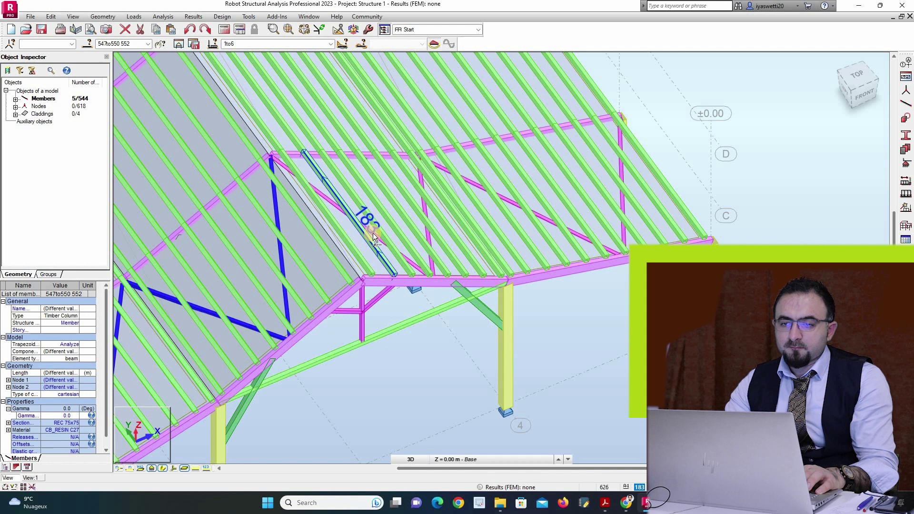
pyautogui.keyDown('ctrl'); pyautogui.click(414, 239); pyautogui.keyUp('ctrl')
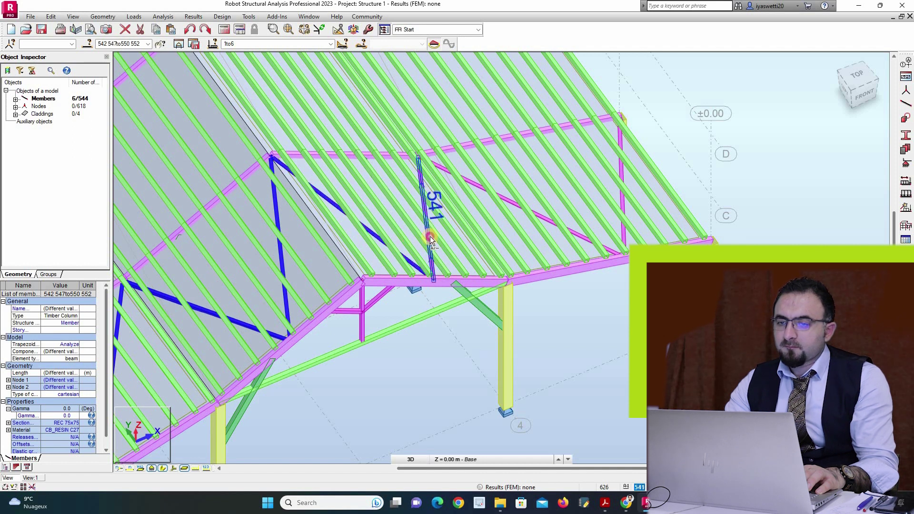
pyautogui.keyDown('ctrl'); pyautogui.click(486, 190); pyautogui.keyUp('ctrl')
pyautogui.keyDown('ctrl'); pyautogui.click(475, 184); pyautogui.keyUp('ctrl')
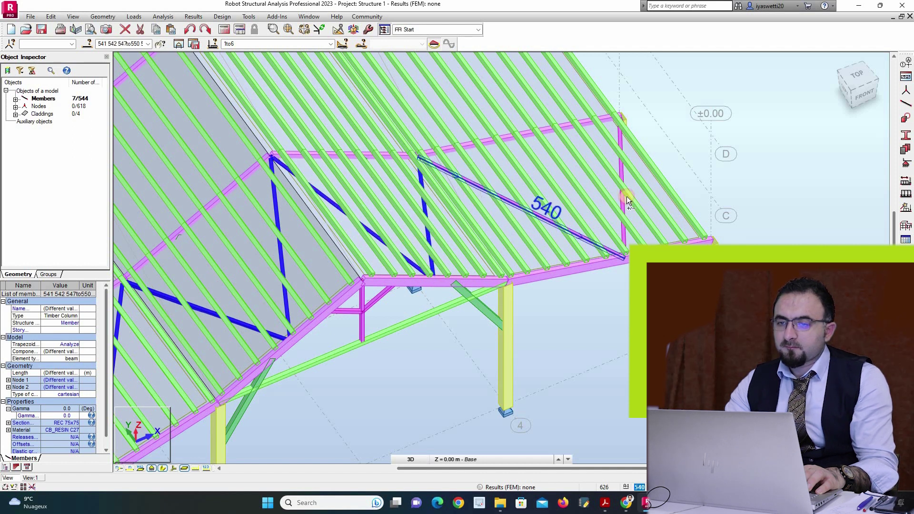
pyautogui.keyDown('ctrl'); pyautogui.click(622, 202); pyautogui.keyUp('ctrl')
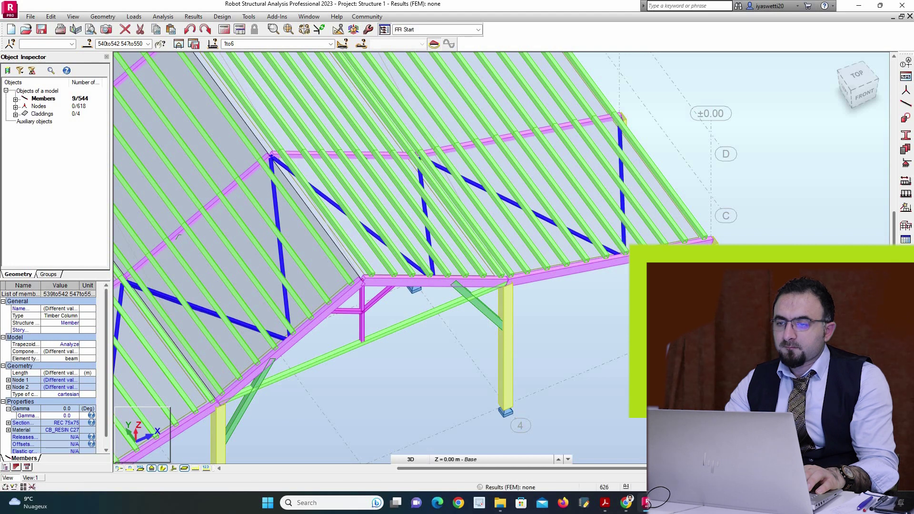
pyautogui.click(876, 93)
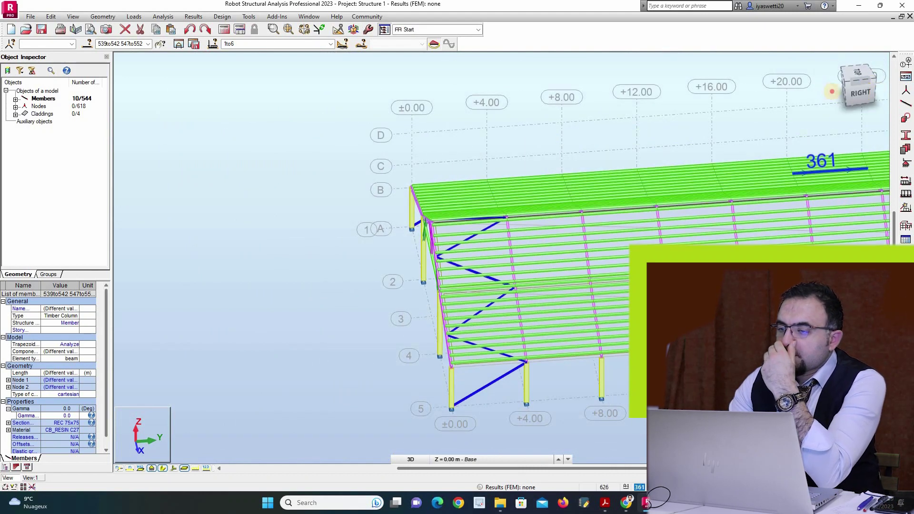
# - Copy the selected bracing 16 m along the hangar with vector 0,16,0
pyautogui.moveTo(859, 91); pyautogui.dragTo(553, 217)
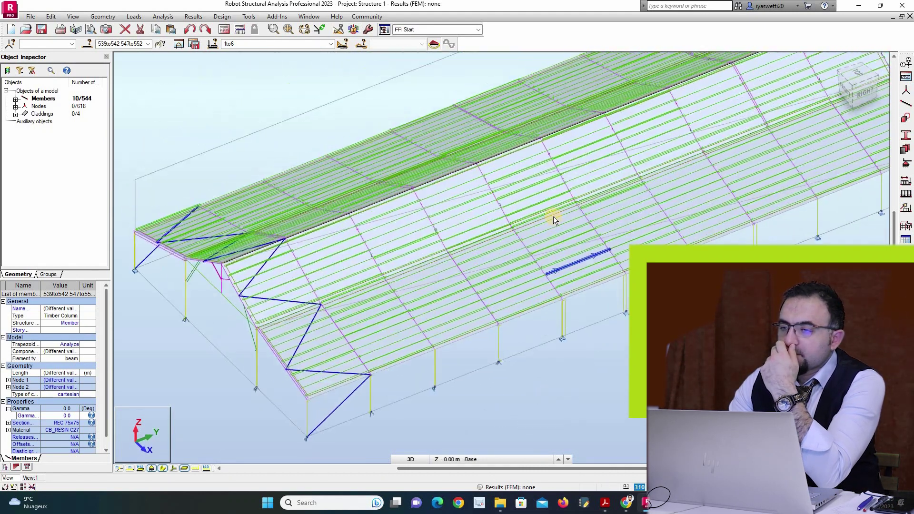
pyautogui.scroll(-4, 554, 216)
pyautogui.scroll(2, 542, 326)
pyautogui.scroll(1, 538, 318)
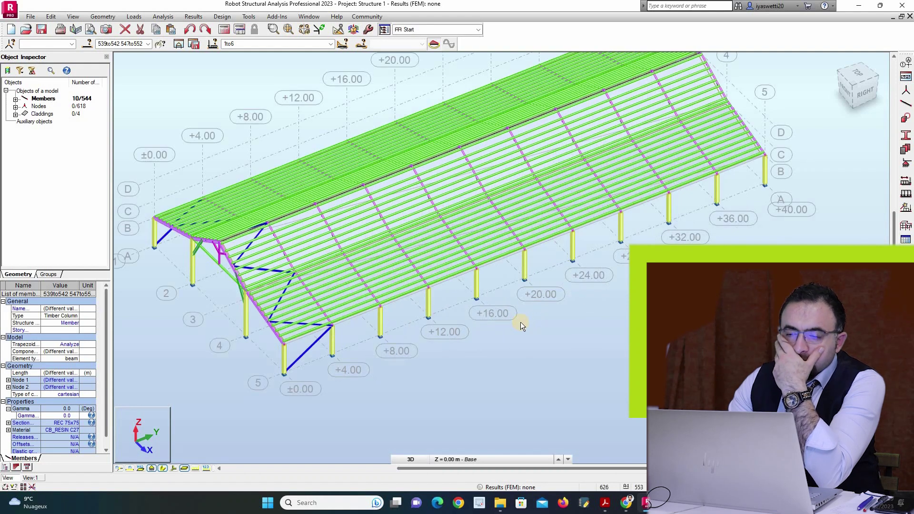
pyautogui.click(52, 18)
pyautogui.moveTo(124, 136)
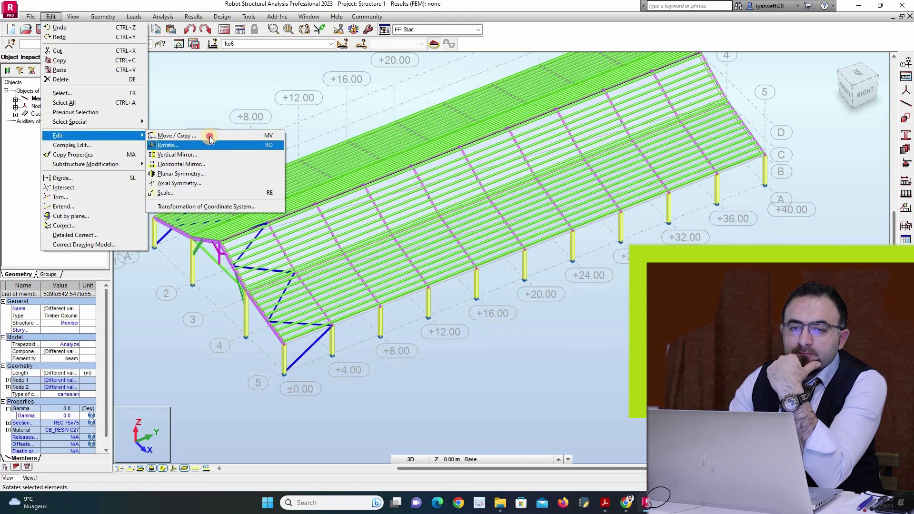
pyautogui.click(210, 135)
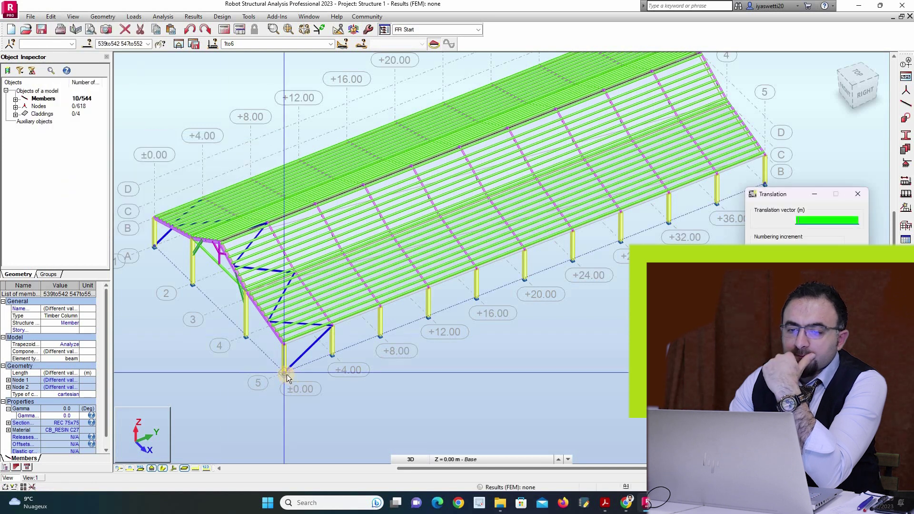
pyautogui.click(473, 298)
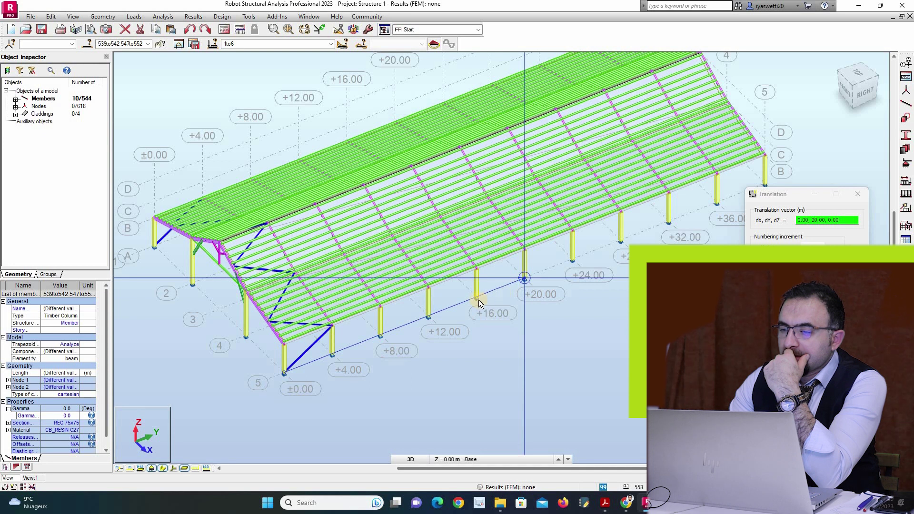
pyautogui.click(478, 298)
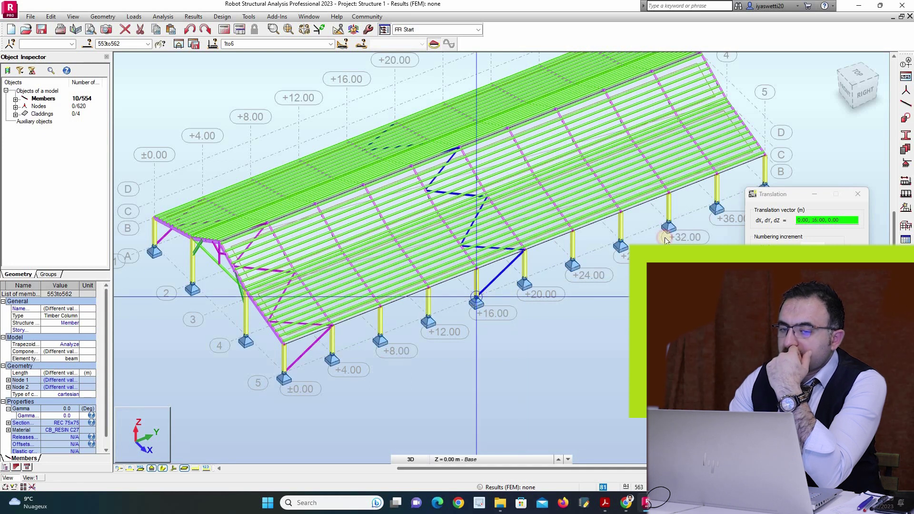
# - Copy it a further 20 m to the far end bay at +36 m, then clear the selection
pyautogui.click(717, 204)
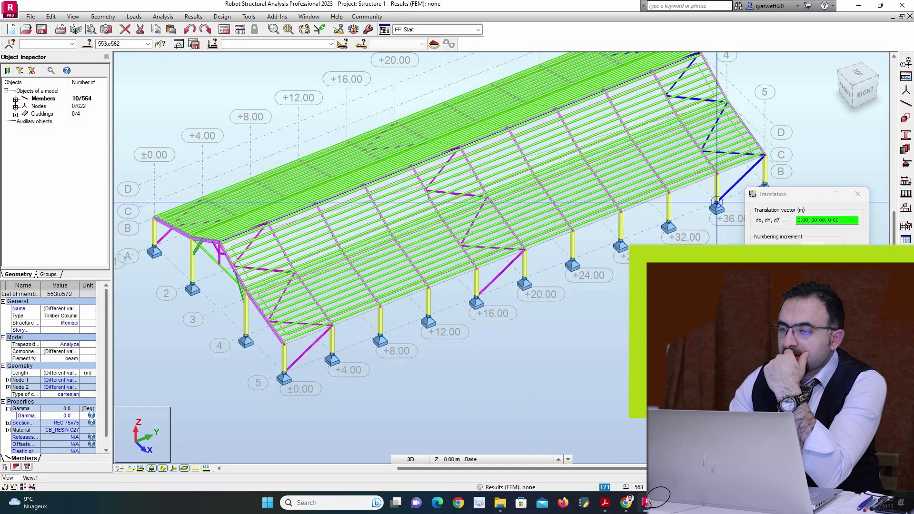
pyautogui.press('Escape')
pyautogui.click(624, 290)
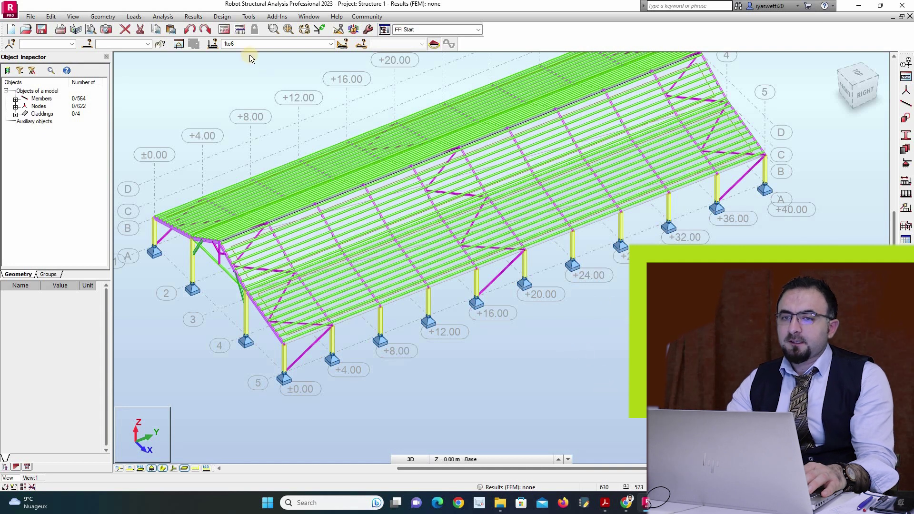
# - Choose simplified NF EN 1990 automatic combinations and show their detailed ULS, SLS and ACC settings
pyautogui.click(261, 44)
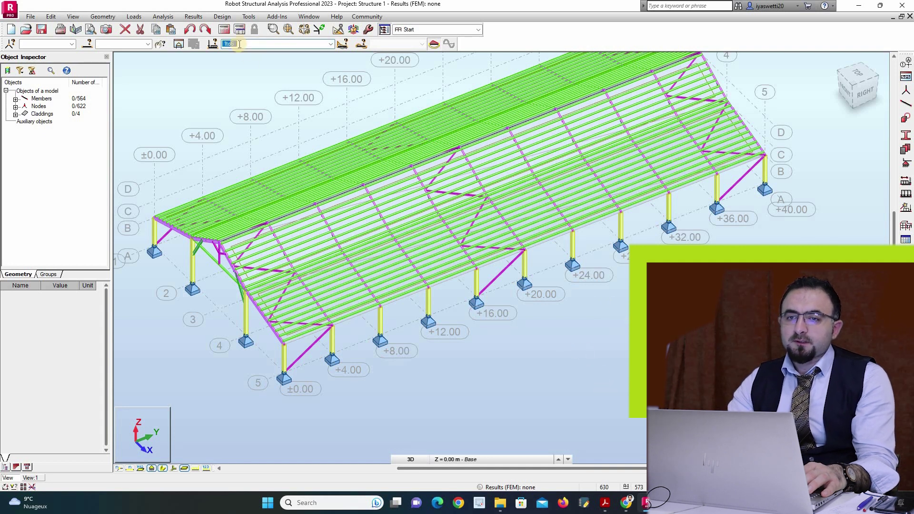
pyautogui.click(134, 17)
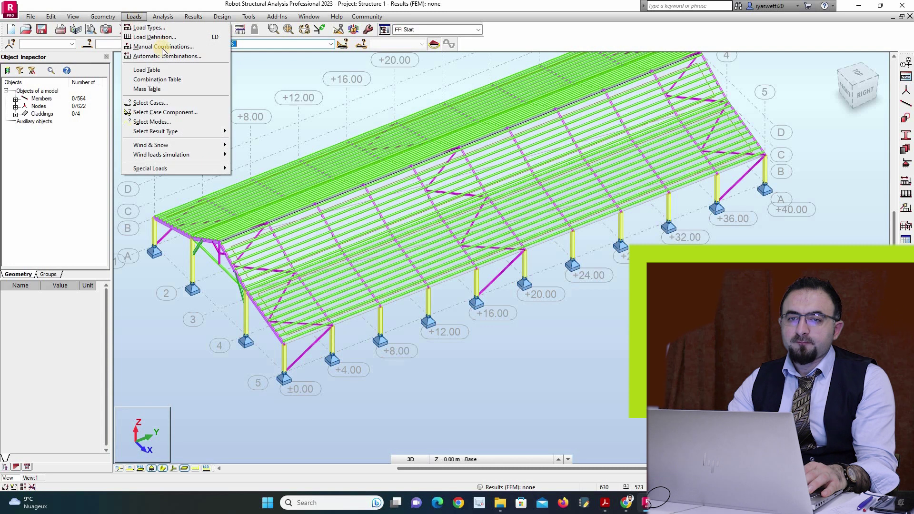
pyautogui.click(157, 54)
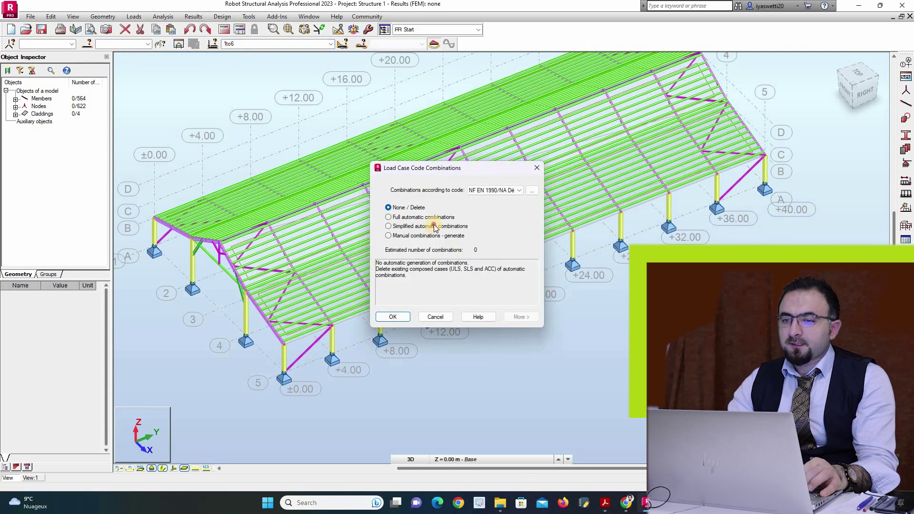
pyautogui.click(434, 226)
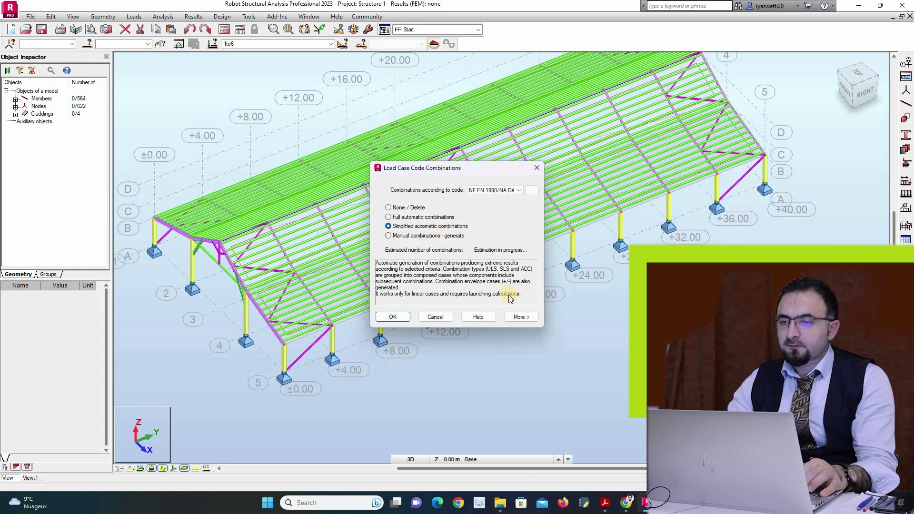
pyautogui.click(521, 317)
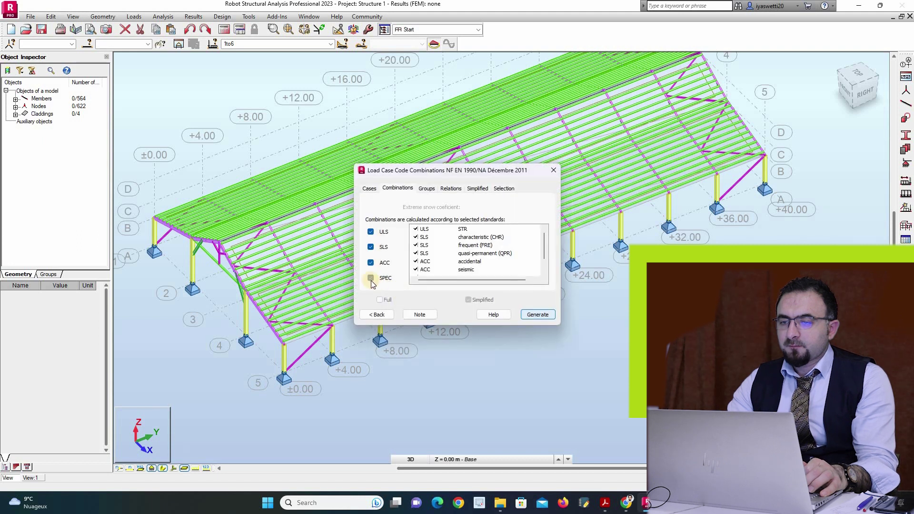
# - Group dead cases DL1 and DL2 together as one dead-load group
pyautogui.click(433, 192)
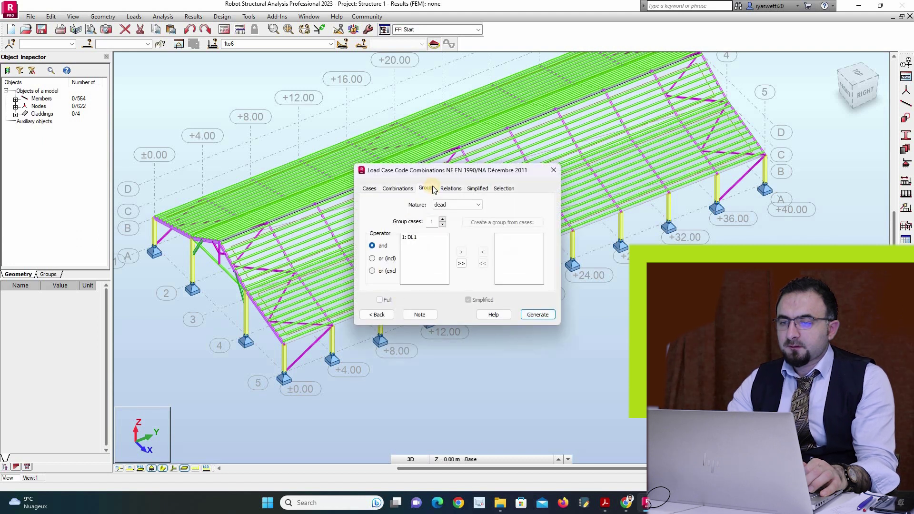
pyautogui.click(444, 224)
pyautogui.click(425, 238)
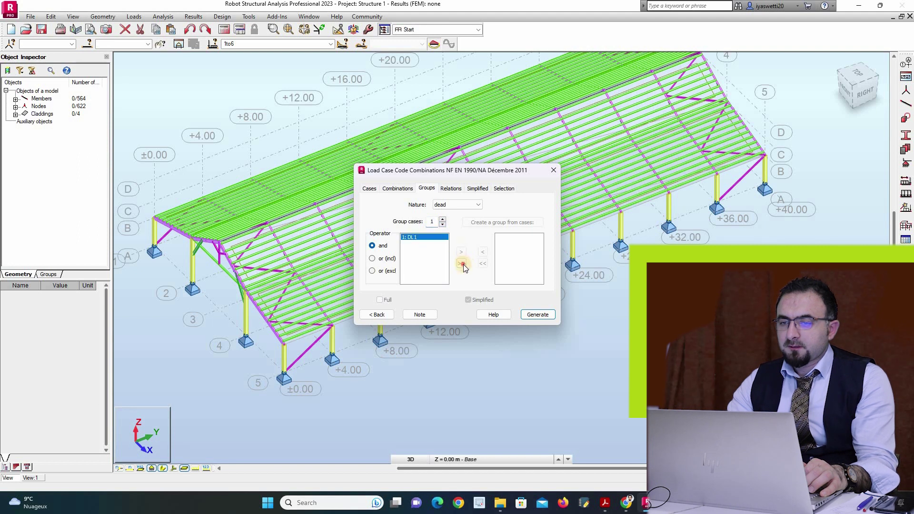
pyautogui.doubleClick(419, 235)
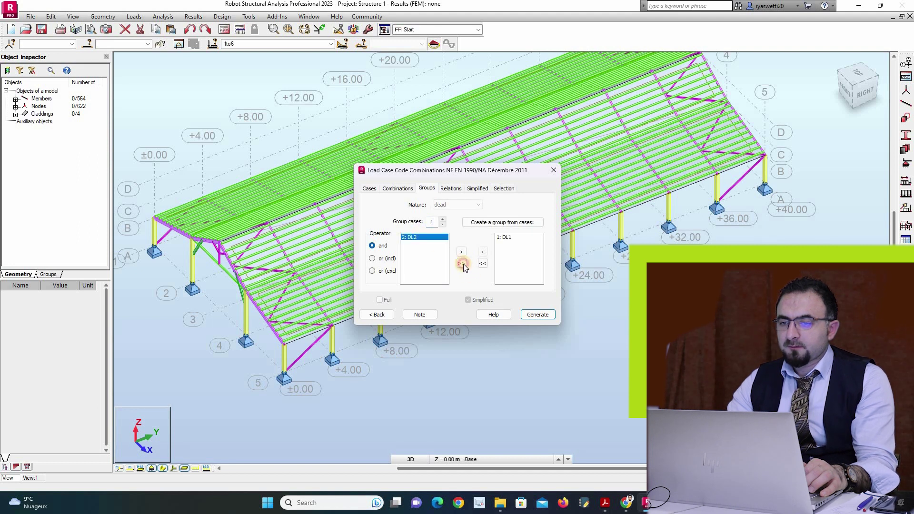
pyautogui.click(463, 263)
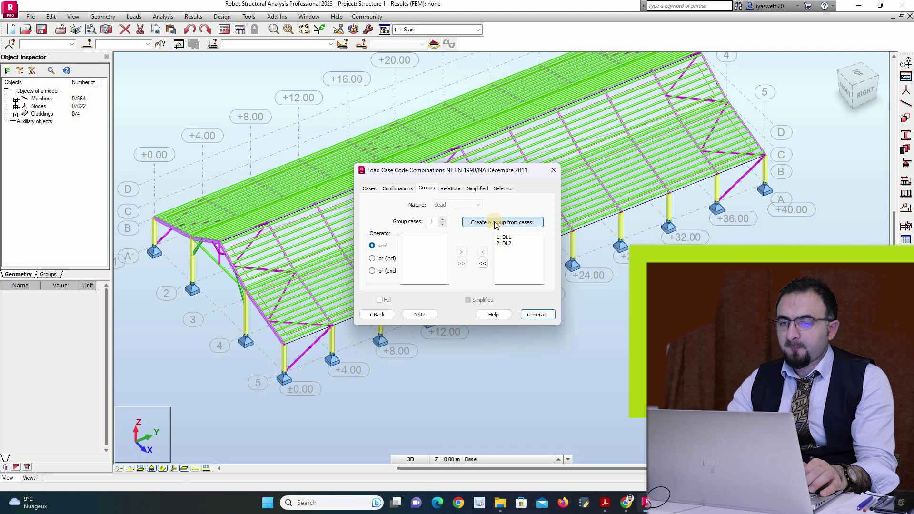
pyautogui.click(497, 224)
# - For wind, set the 'and' operator and move Wind X into its own separate group
pyautogui.click(450, 204)
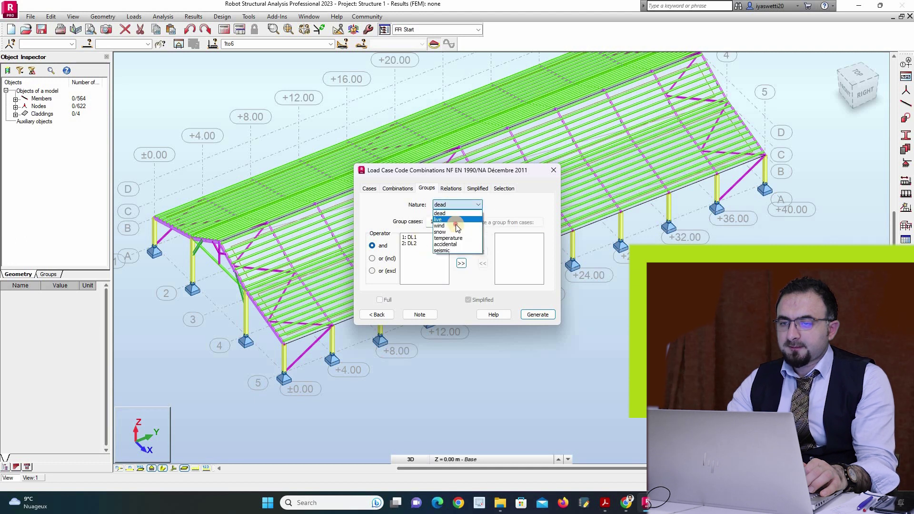
pyautogui.click(439, 225)
pyautogui.click(383, 246)
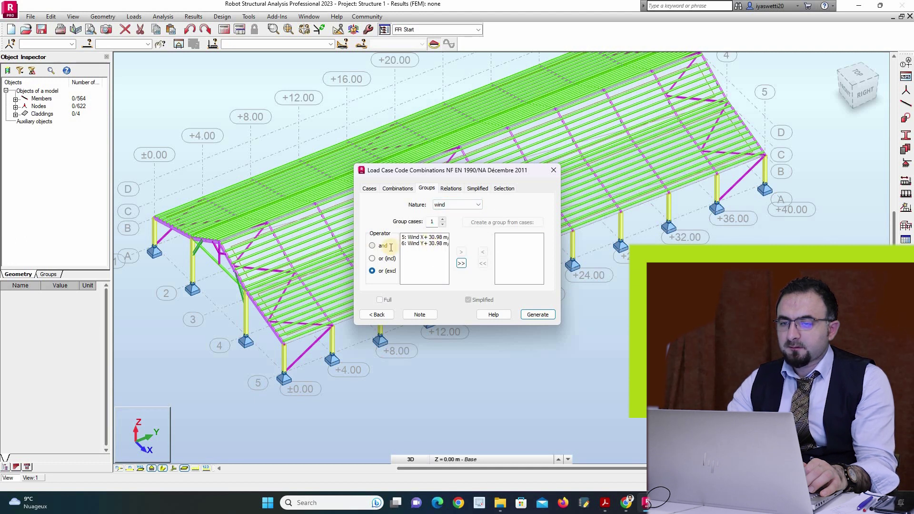
pyautogui.click(414, 237)
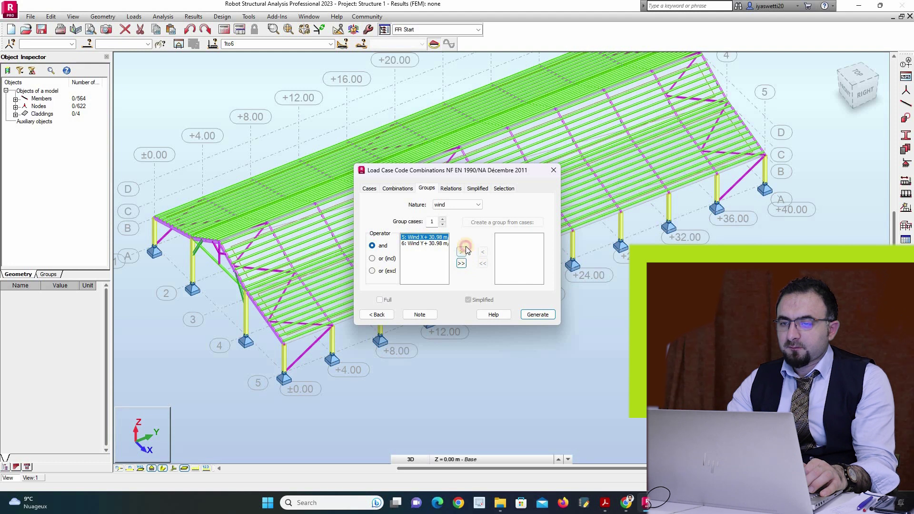
pyautogui.click(466, 250)
pyautogui.click(513, 224)
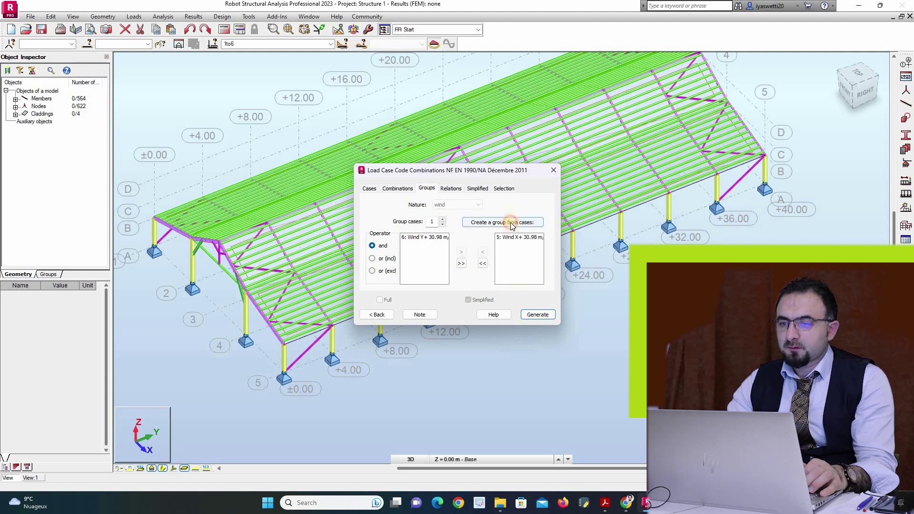
# - Review the snow and accidental case groupings
pyautogui.click(458, 205)
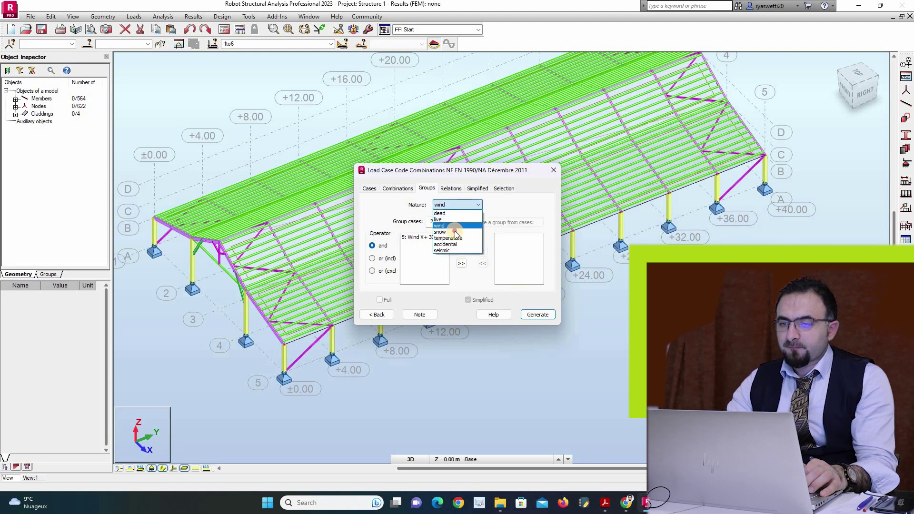
pyautogui.click(442, 221)
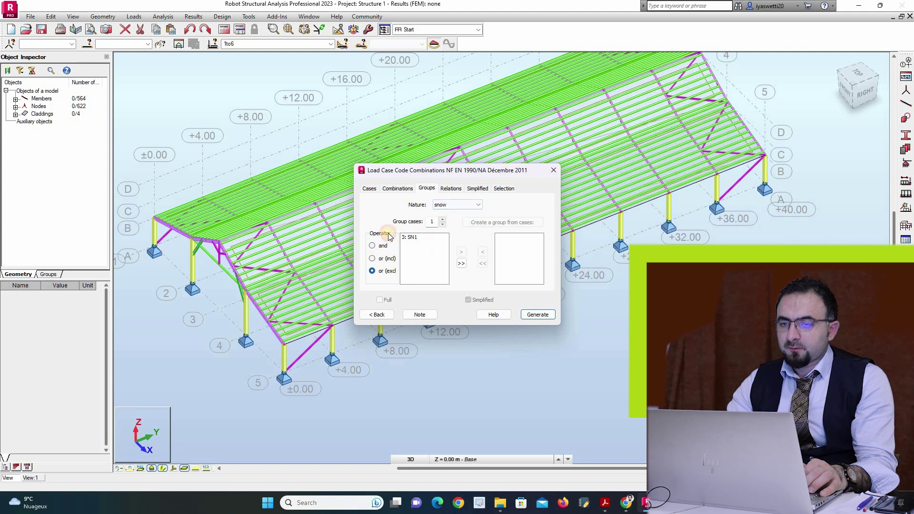
pyautogui.click(470, 207)
pyautogui.click(445, 244)
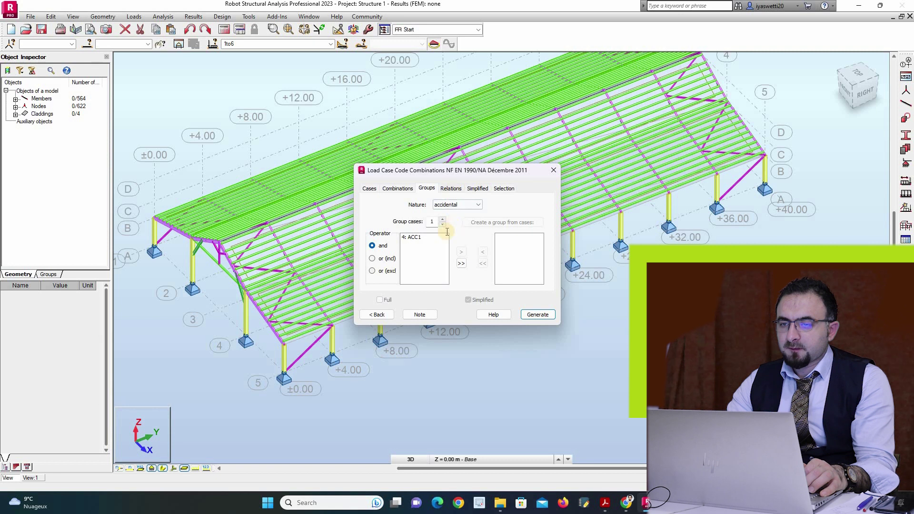
# - Make wind groups W1 and W2 mutually exclusive using the 'or (excl)' relation
pyautogui.click(451, 189)
pyautogui.click(434, 205)
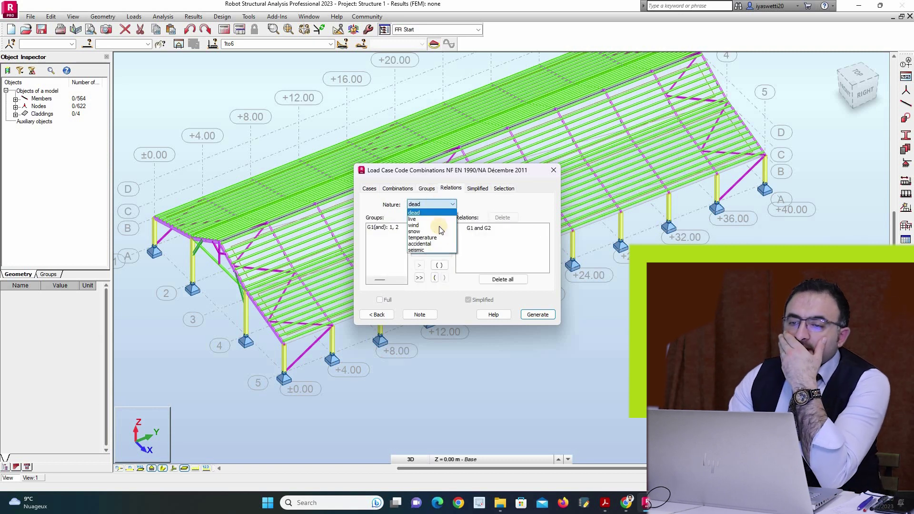
pyautogui.click(424, 225)
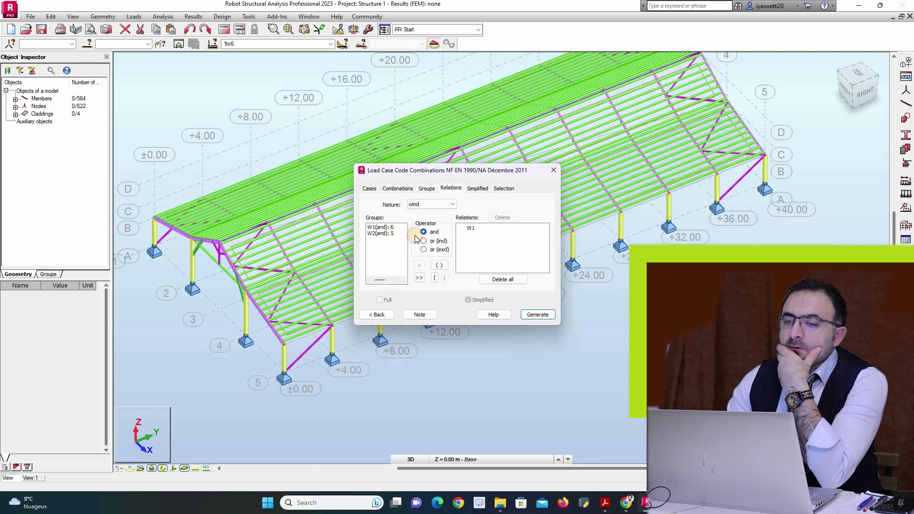
pyautogui.click(387, 228)
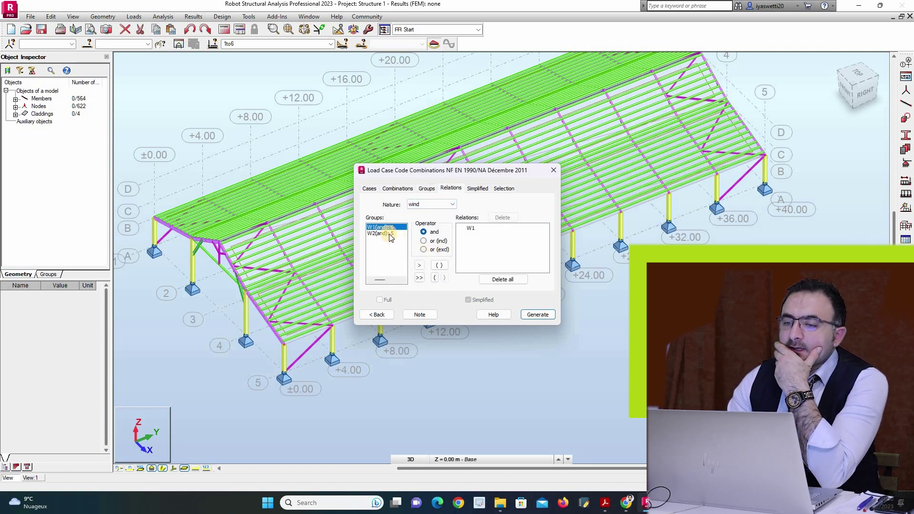
pyautogui.click(423, 249)
pyautogui.click(419, 266)
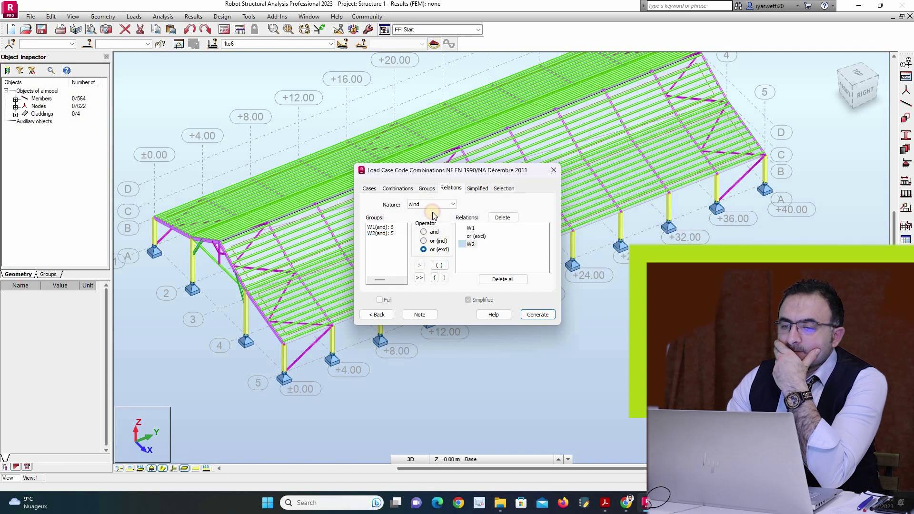
# - Check the snow and accidental relations, generate the combinations and accept the simplified-data warning
pyautogui.click(431, 205)
pyautogui.click(408, 232)
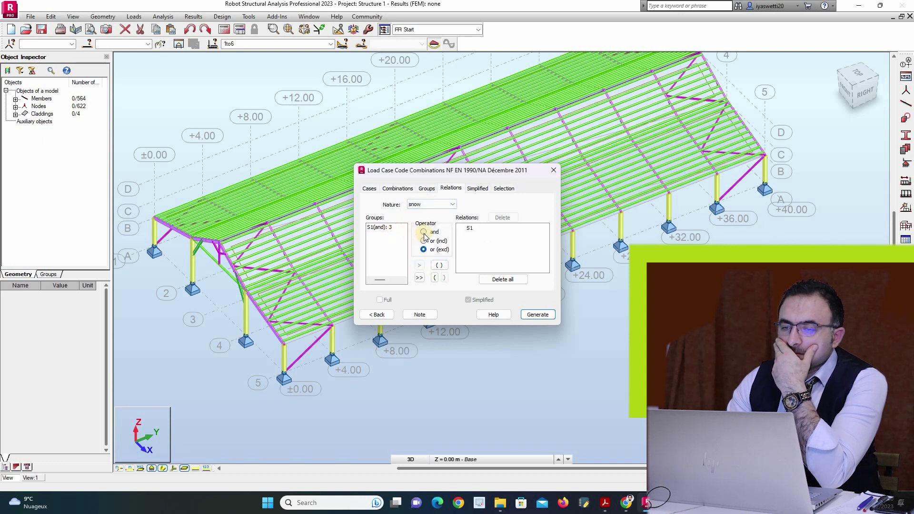
pyautogui.click(430, 205)
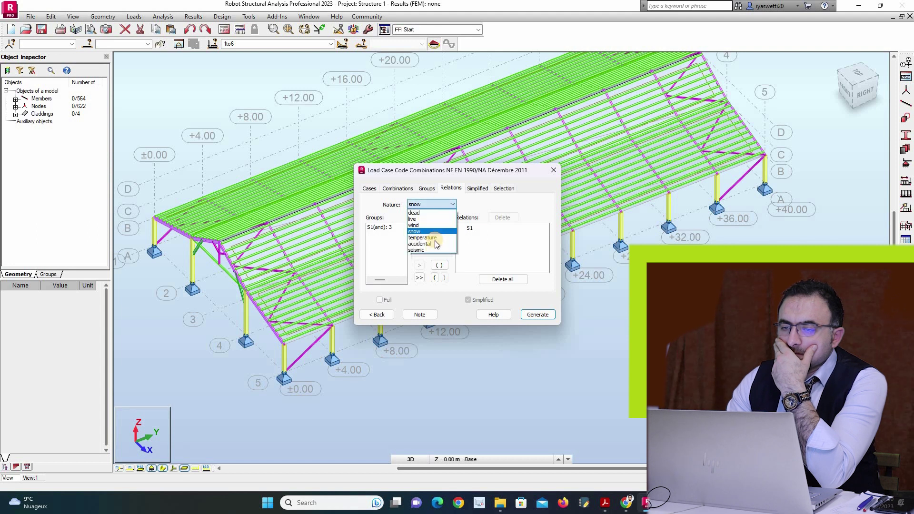
pyautogui.click(424, 243)
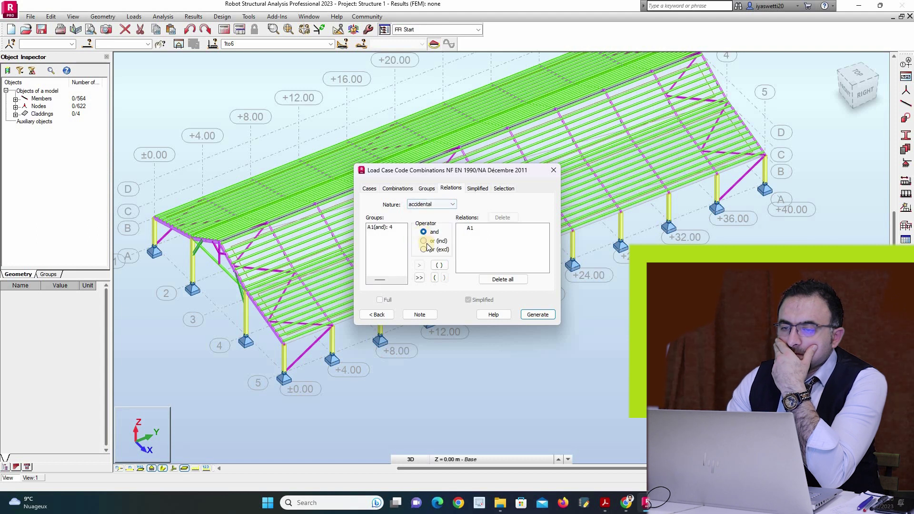
pyautogui.click(540, 316)
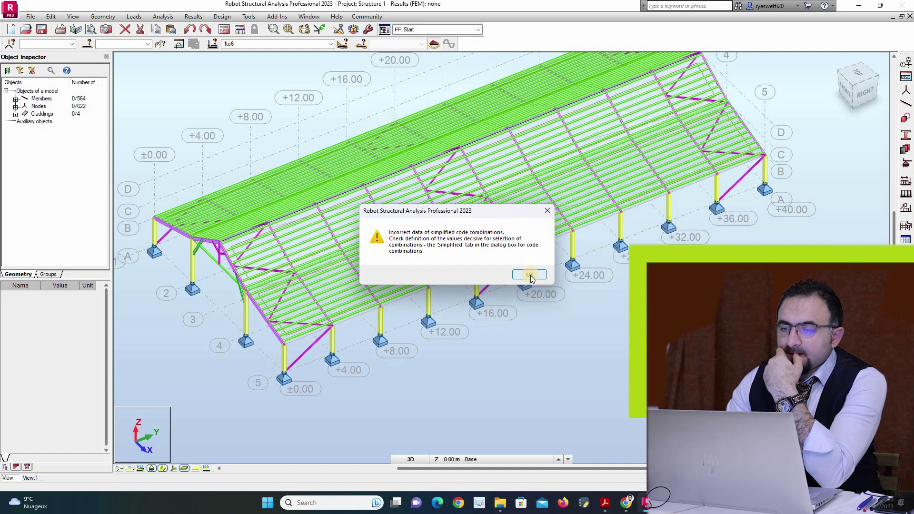
pyautogui.click(530, 275)
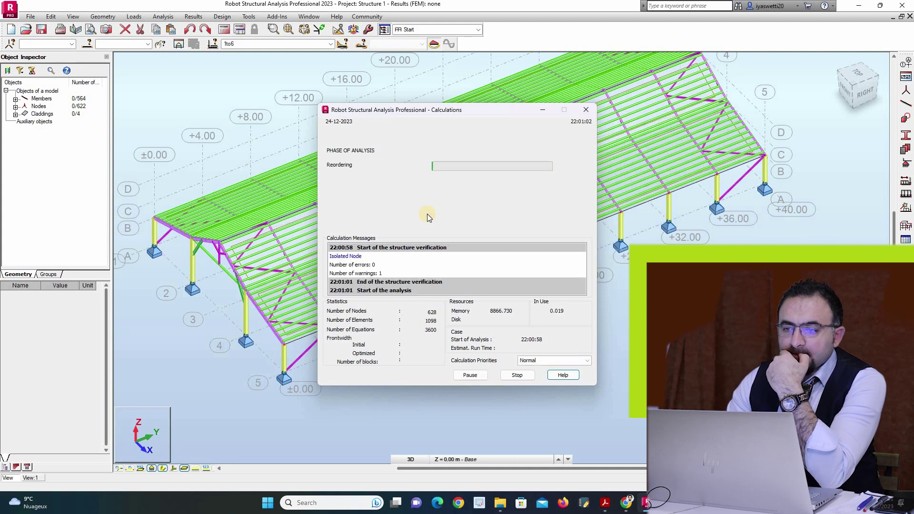
# - Answer Yes to the isolated-nodes question so the static analysis completes
pyautogui.click(457, 285)
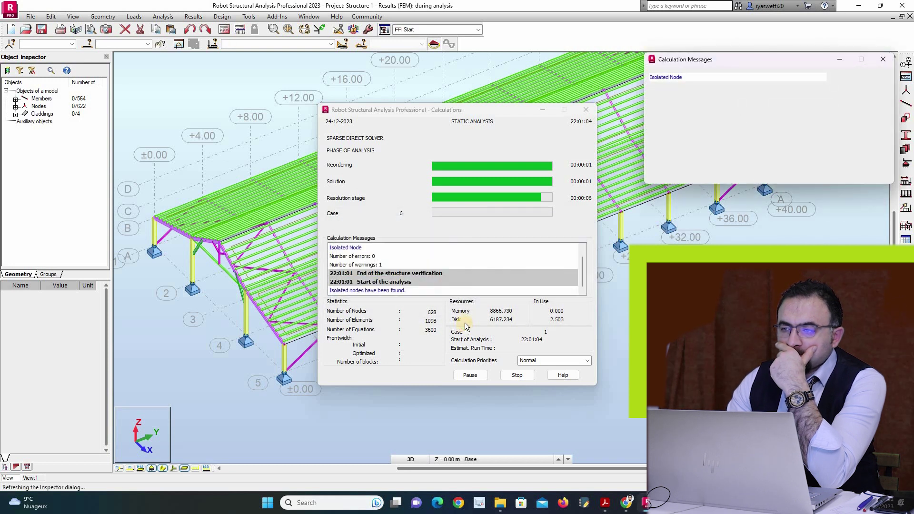
# - Close the calculation messages and review the generated combinations in the load case list
pyautogui.press('Escape')
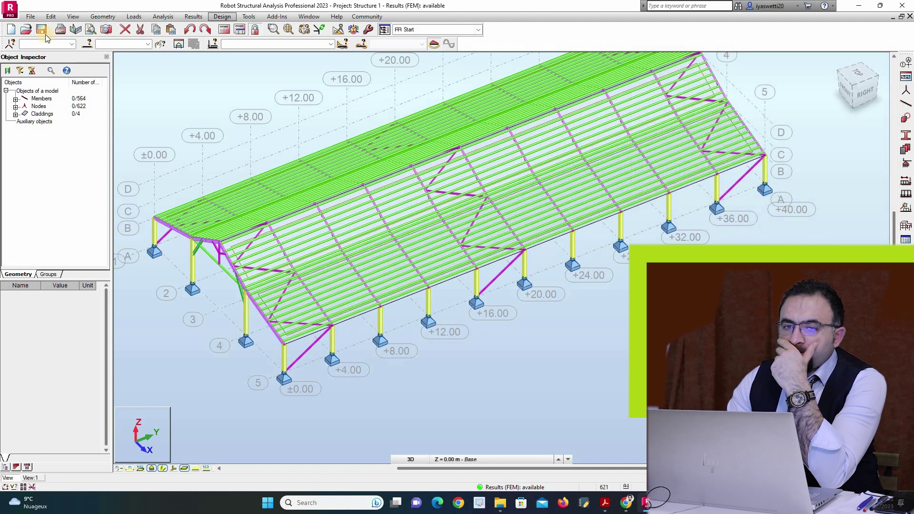
pyautogui.click(332, 44)
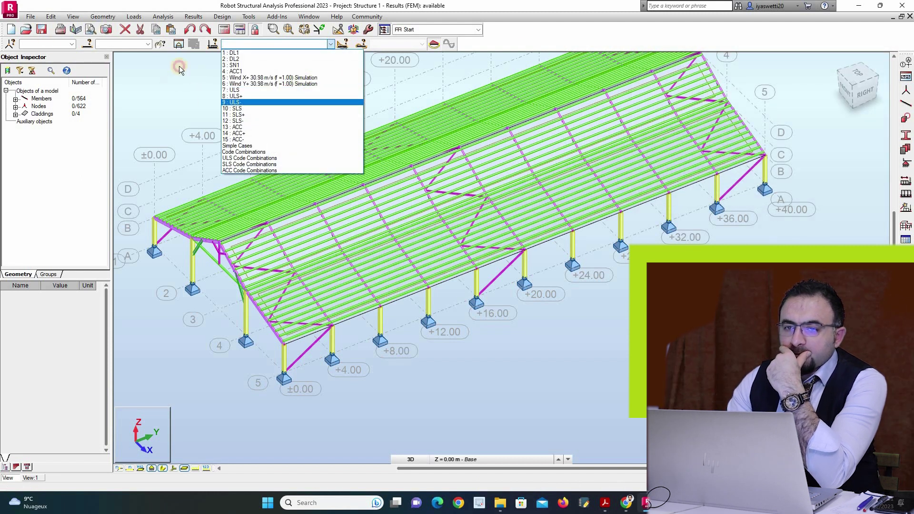
pyautogui.click(109, 19)
# - Browse the Analysis, Geometry, Loads and Edit menus, ending on the View menu
pyautogui.click(159, 17)
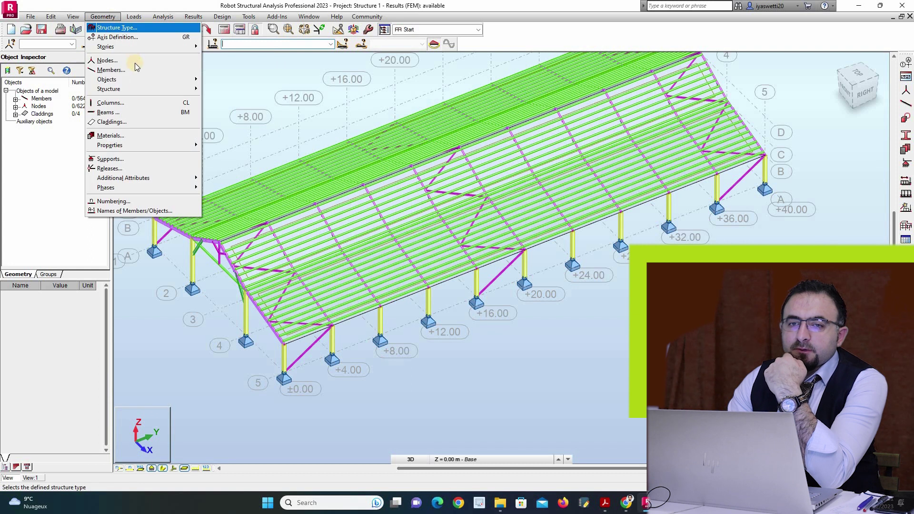
pyautogui.moveTo(134, 21)
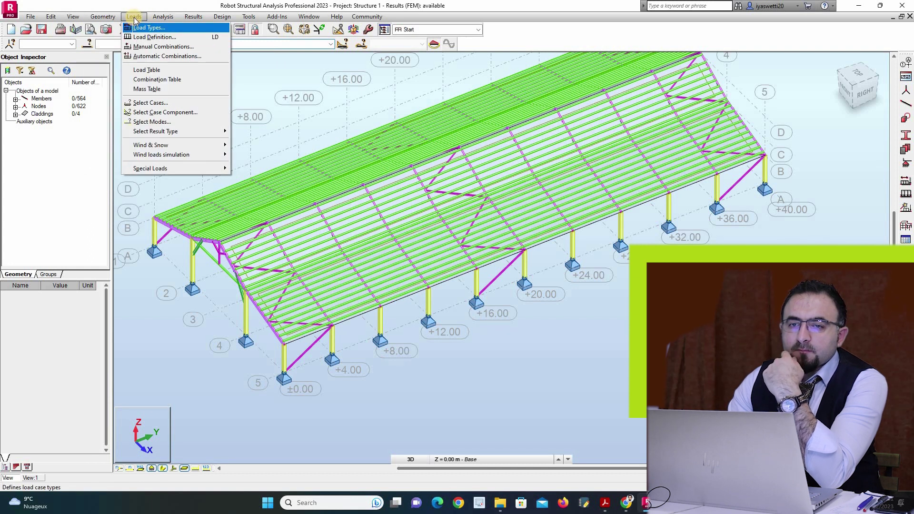
pyautogui.moveTo(101, 18)
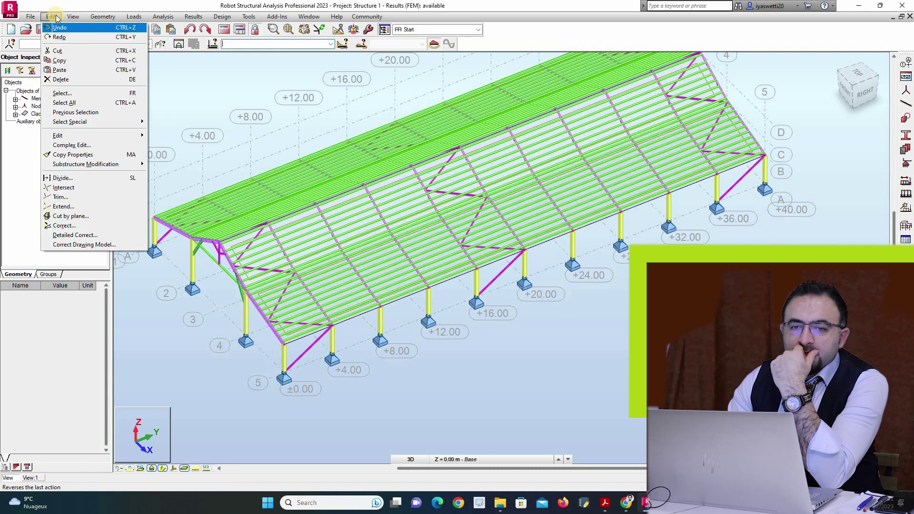
pyautogui.moveTo(65, 18)
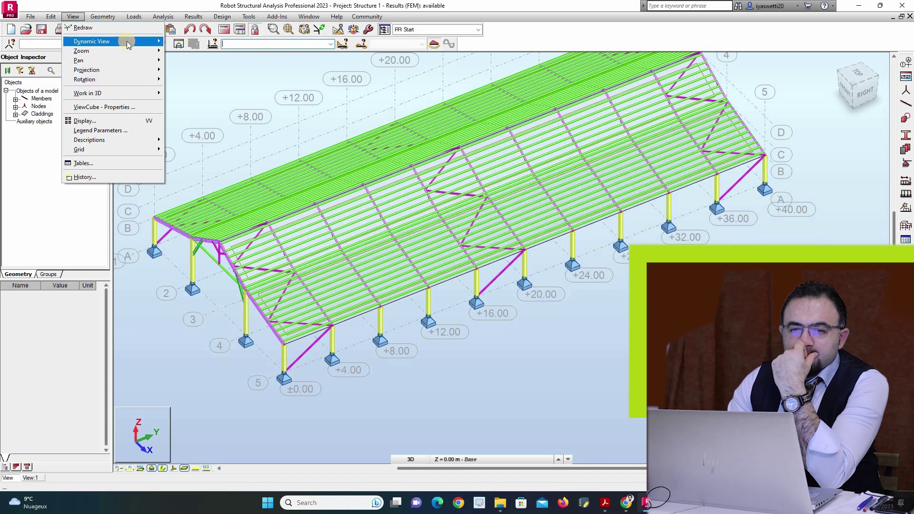
pyautogui.moveTo(127, 41)
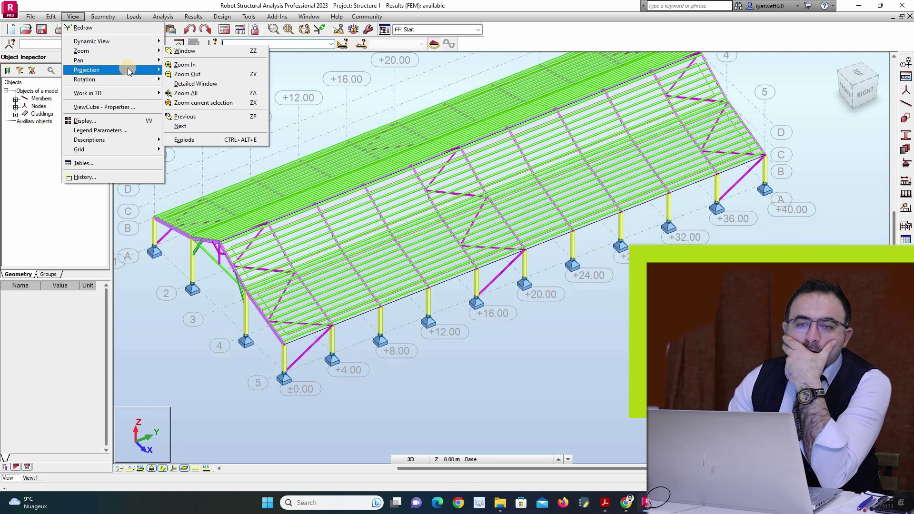
pyautogui.moveTo(127, 70)
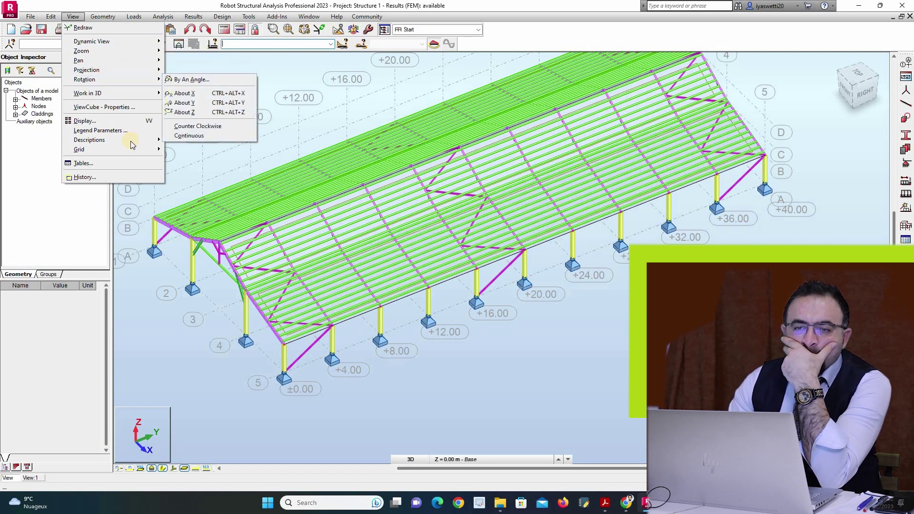
# - In Tables: Data and Results, tick Combinations and open the combinations table
pyautogui.click(119, 164)
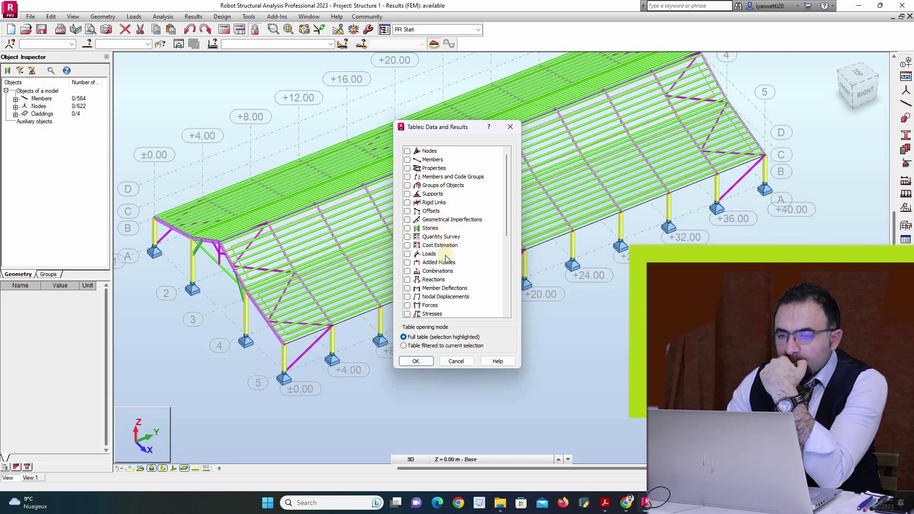
pyautogui.click(408, 271)
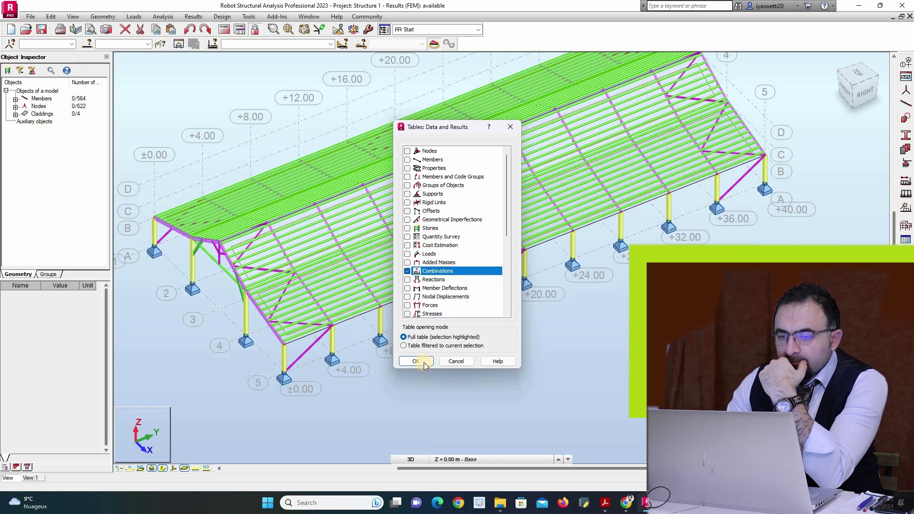
pyautogui.click(423, 361)
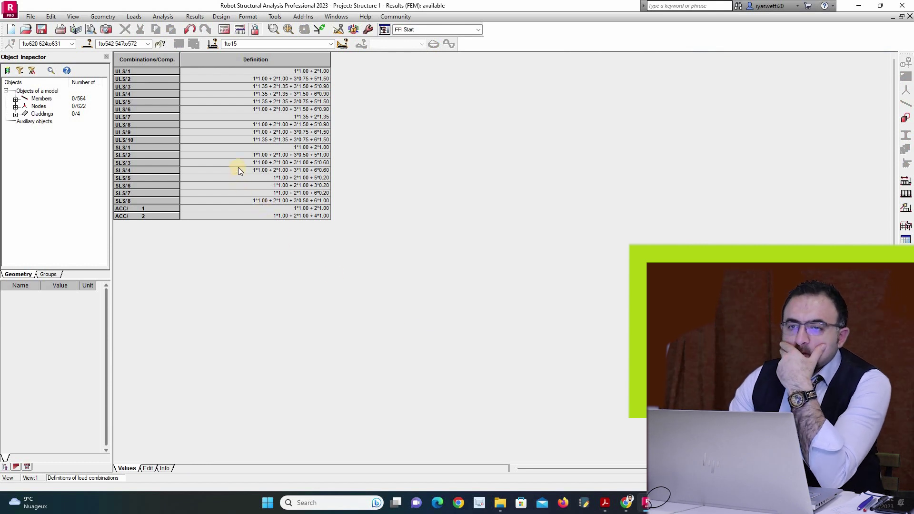
pyautogui.moveTo(167, 73); pyautogui.dragTo(155, 217)
pyautogui.moveTo(155, 110); pyautogui.dragTo(157, 104)
pyautogui.click(157, 107)
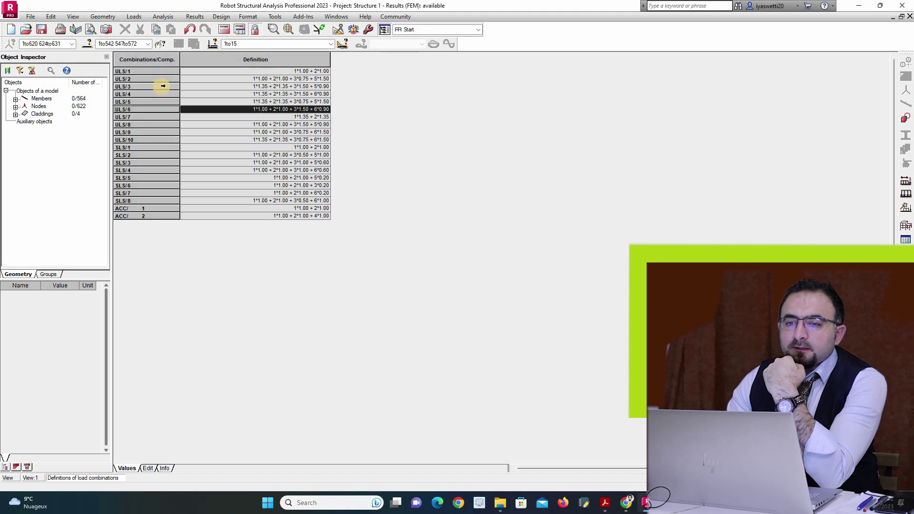
pyautogui.click(158, 77)
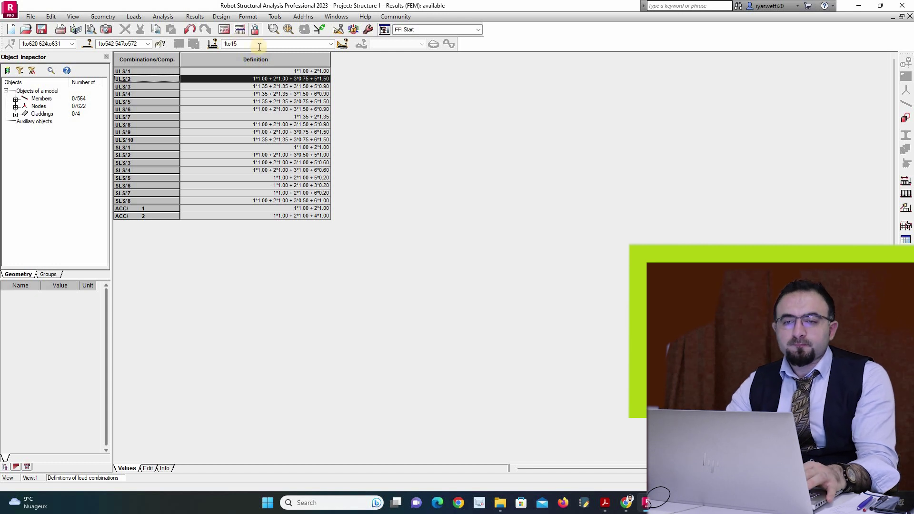
pyautogui.click(330, 44)
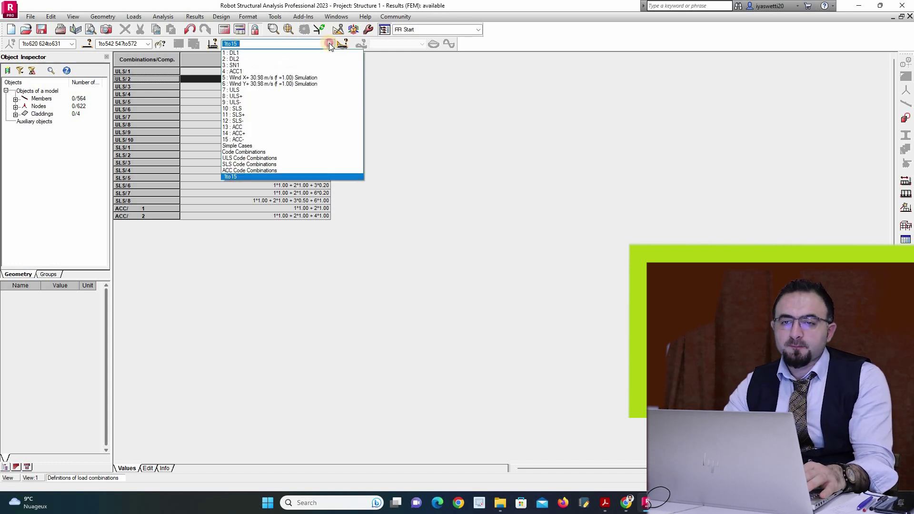
pyautogui.click(316, 90)
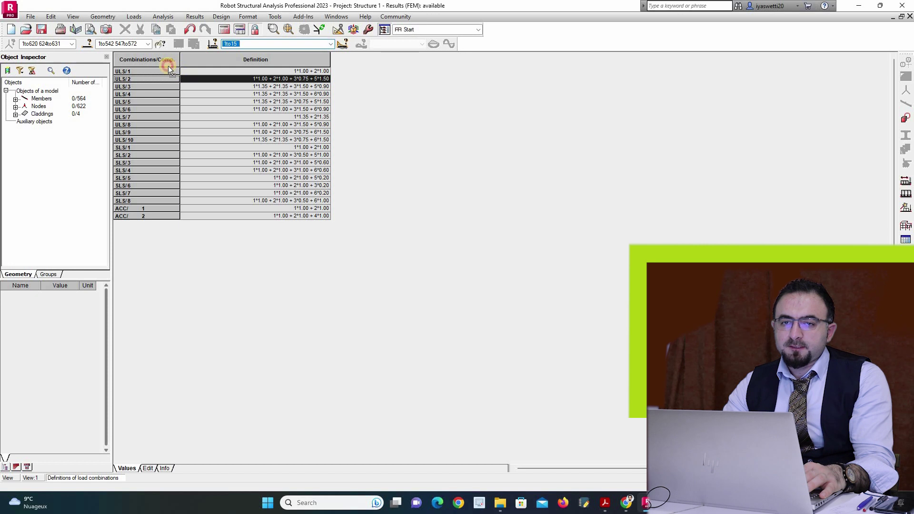
pyautogui.moveTo(168, 71); pyautogui.dragTo(235, 63)
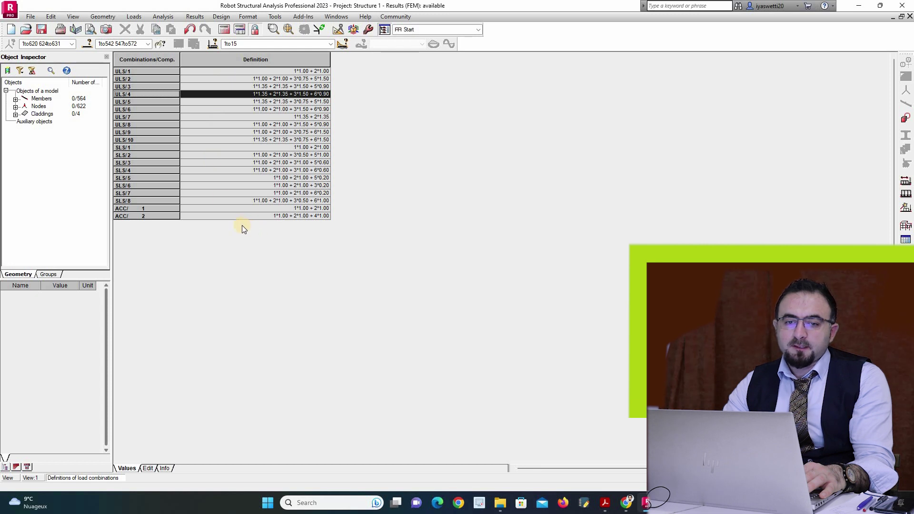
pyautogui.moveTo(141, 73); pyautogui.dragTo(184, 73)
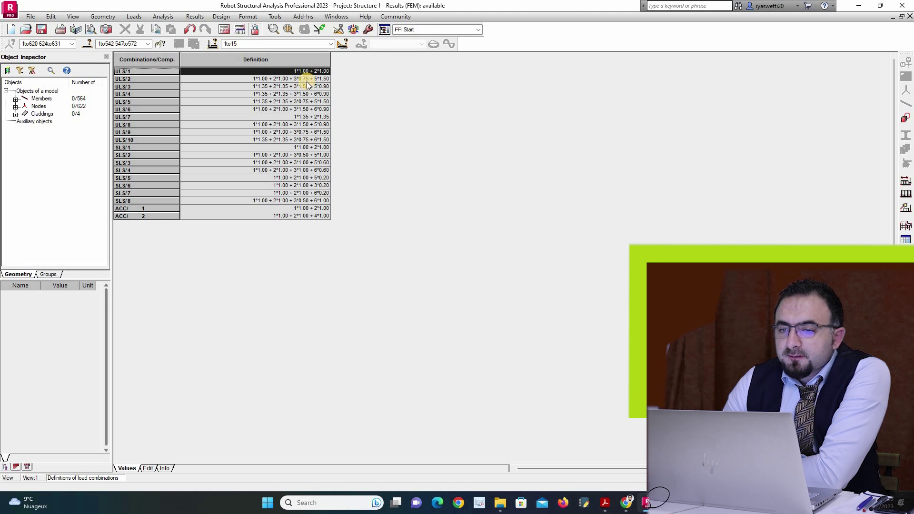
pyautogui.click(331, 43)
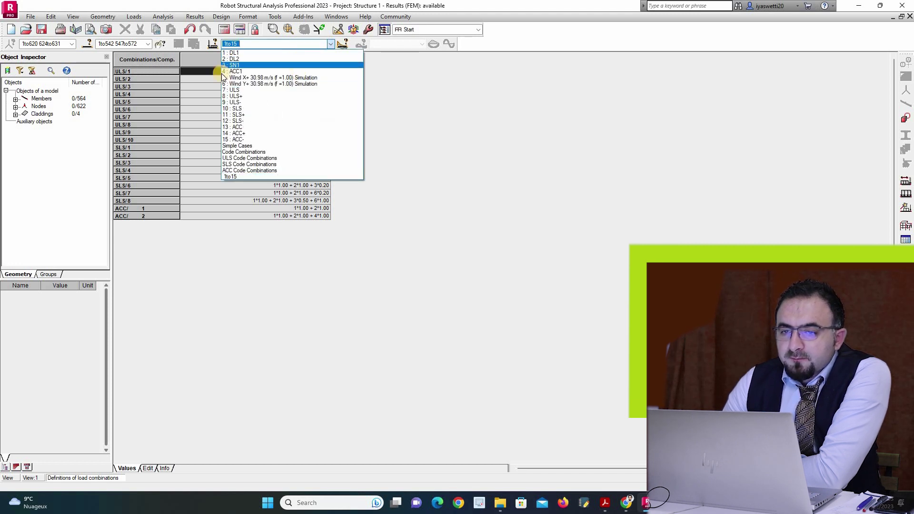
pyautogui.click(212, 60)
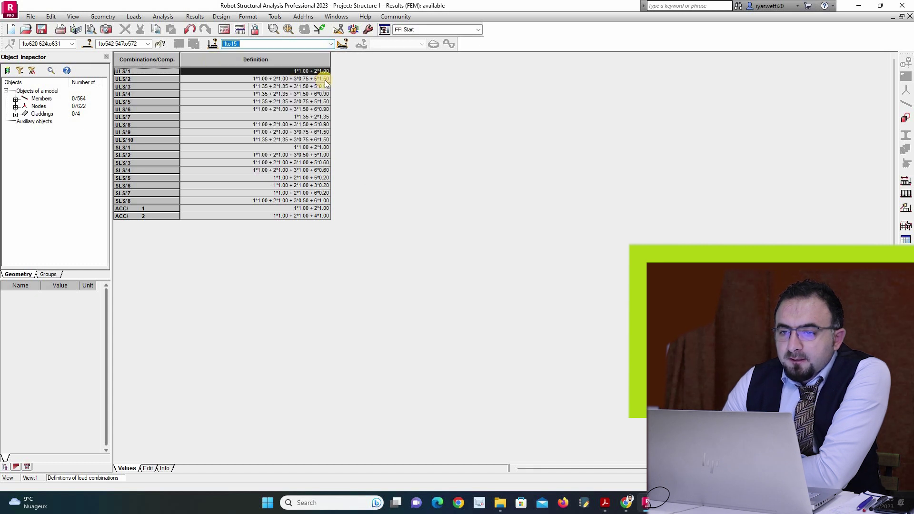
pyautogui.click(332, 46)
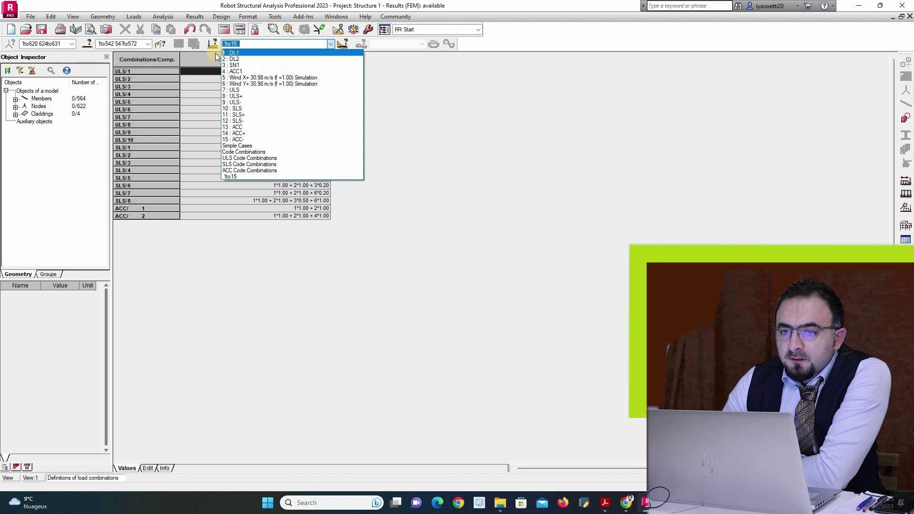
pyautogui.click(203, 61)
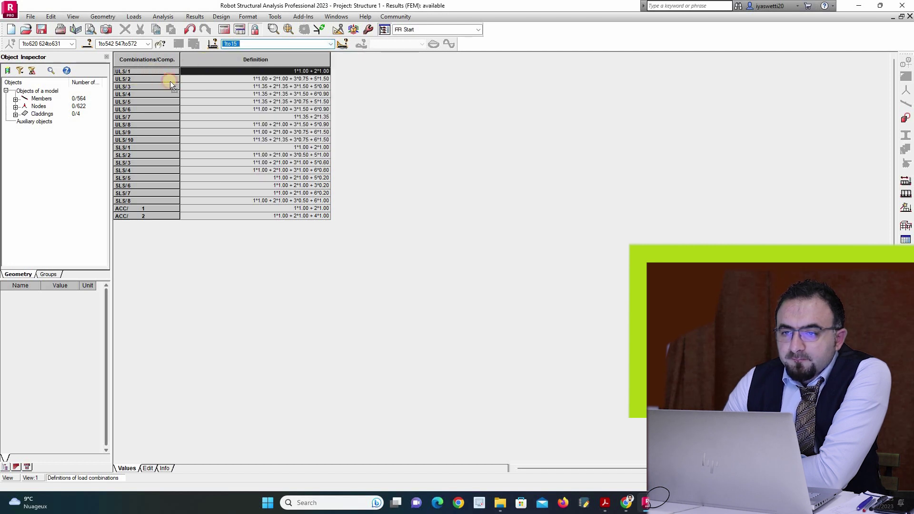
pyautogui.click(261, 78)
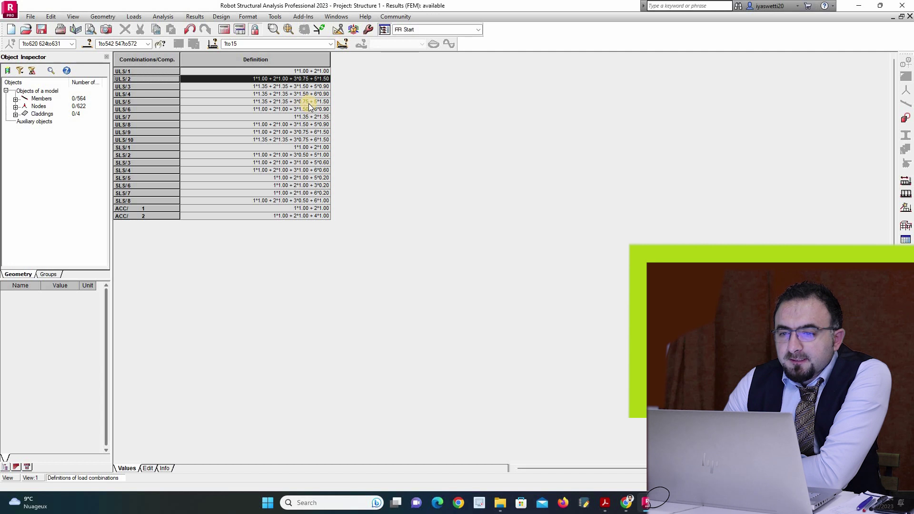
# - Select rows ULS/2–ULS/6 and SLS/1–SLS/3, keeping the 1to15 case list unchanged
pyautogui.moveTo(147, 80); pyautogui.dragTo(149, 109)
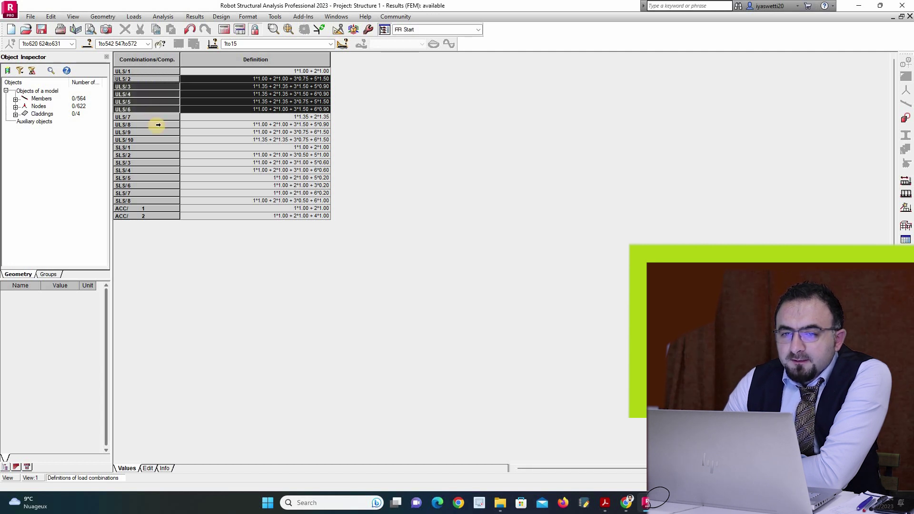
pyautogui.moveTo(153, 148); pyautogui.dragTo(156, 168)
pyautogui.click(157, 154)
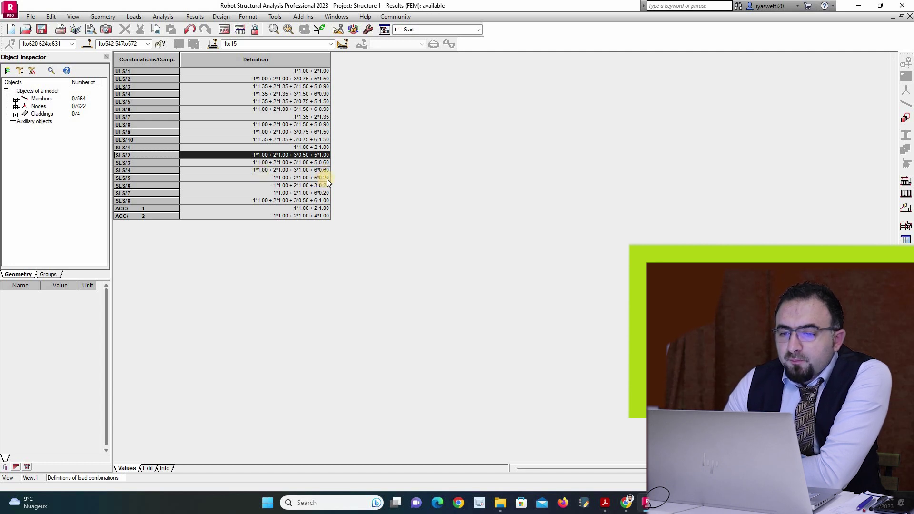
pyautogui.click(332, 44)
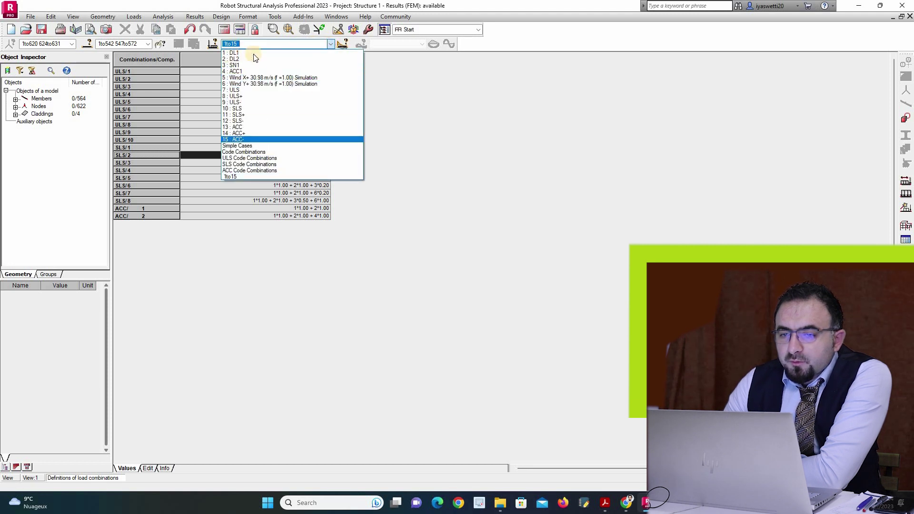
pyautogui.click(332, 175)
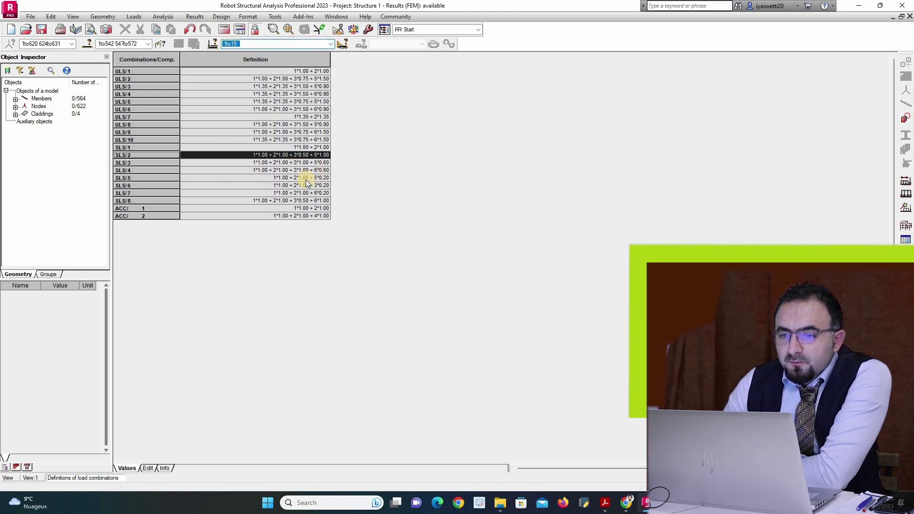
# - Review rows SLS/4–SLS/6 and ACC/1, then return to the 3D structure view
pyautogui.click(175, 179)
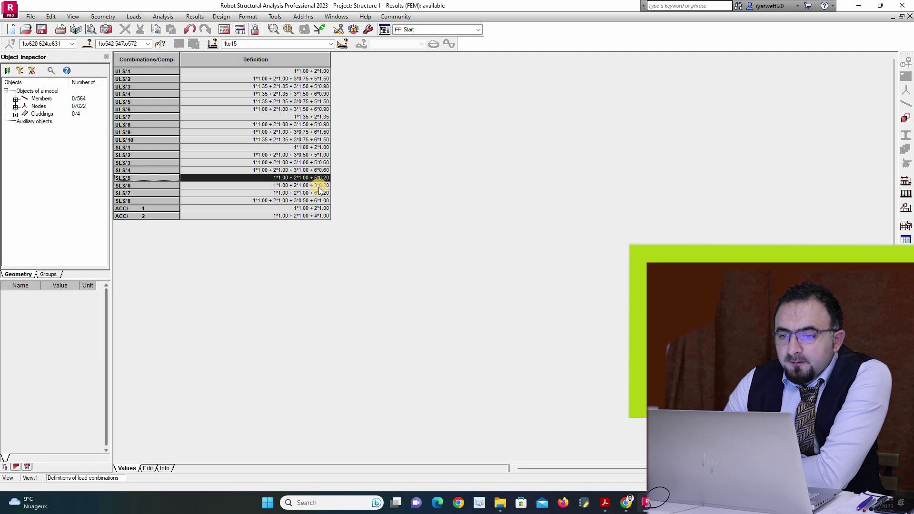
pyautogui.click(172, 185)
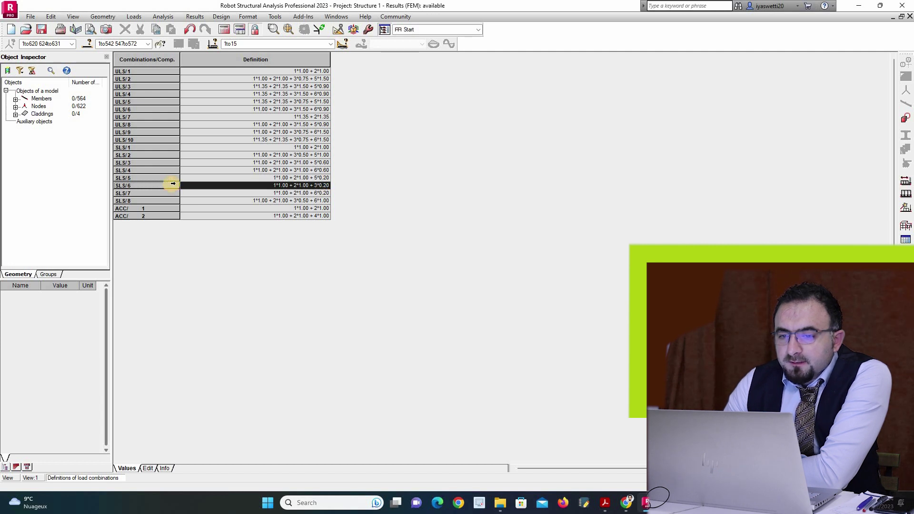
pyautogui.click(173, 170)
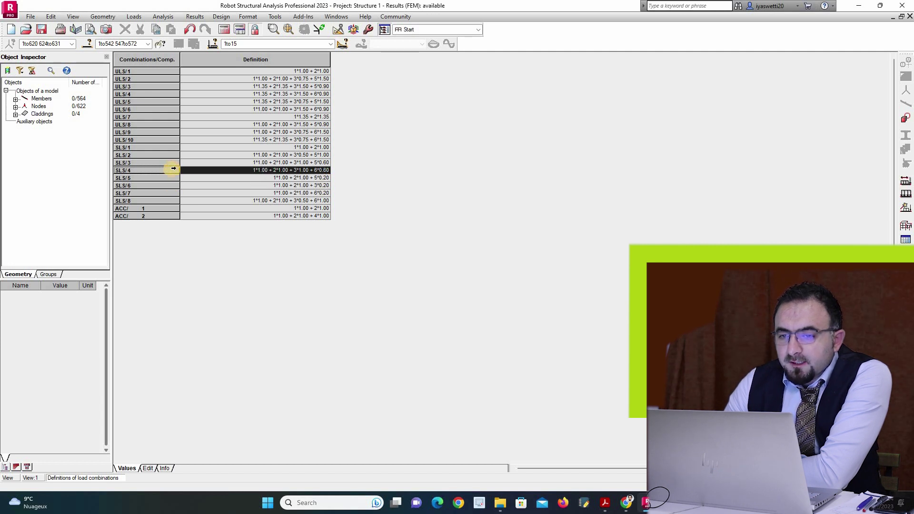
pyautogui.click(165, 211)
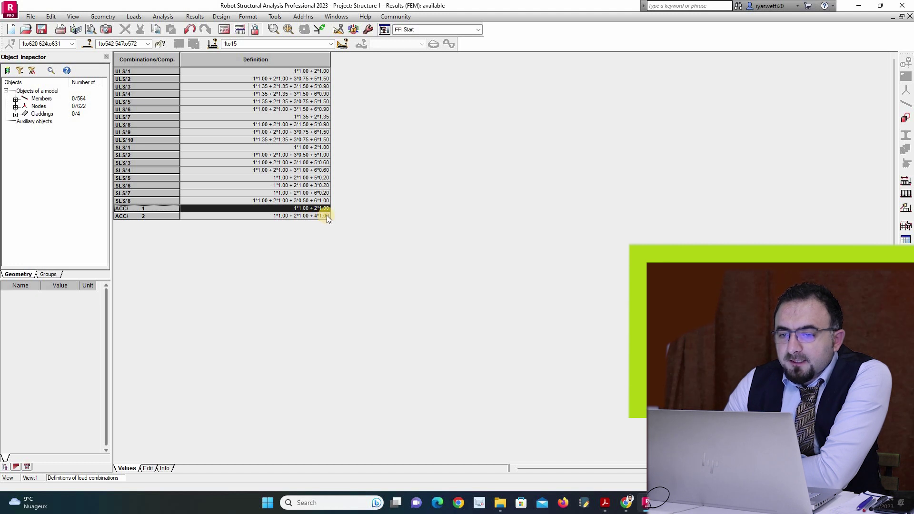
pyautogui.click(331, 44)
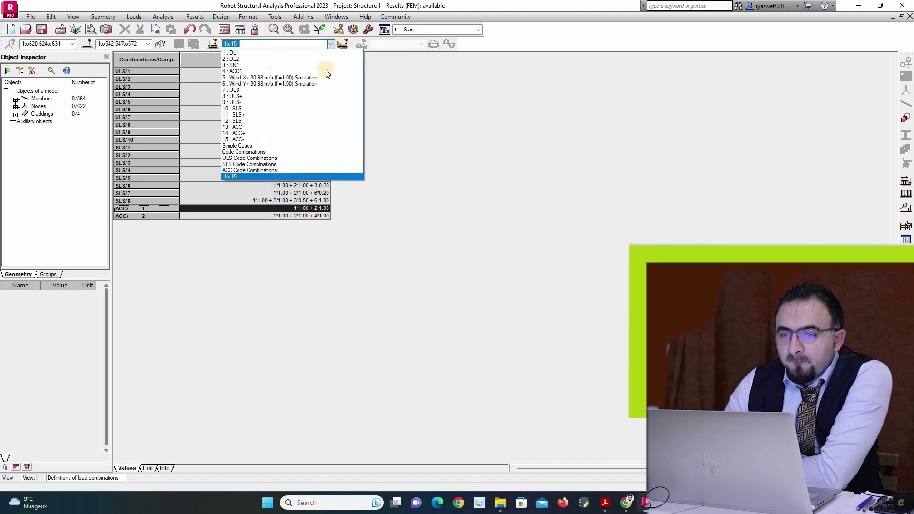
pyautogui.click(371, 156)
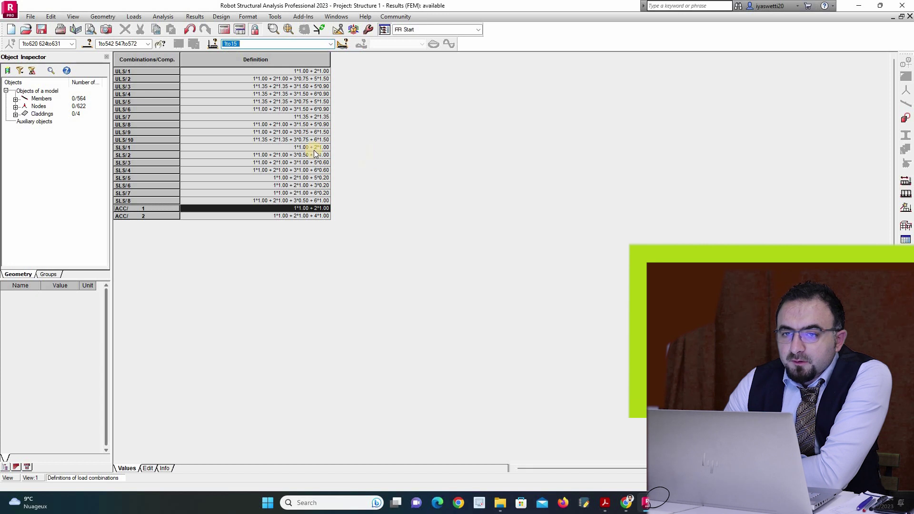
pyautogui.click(7, 478)
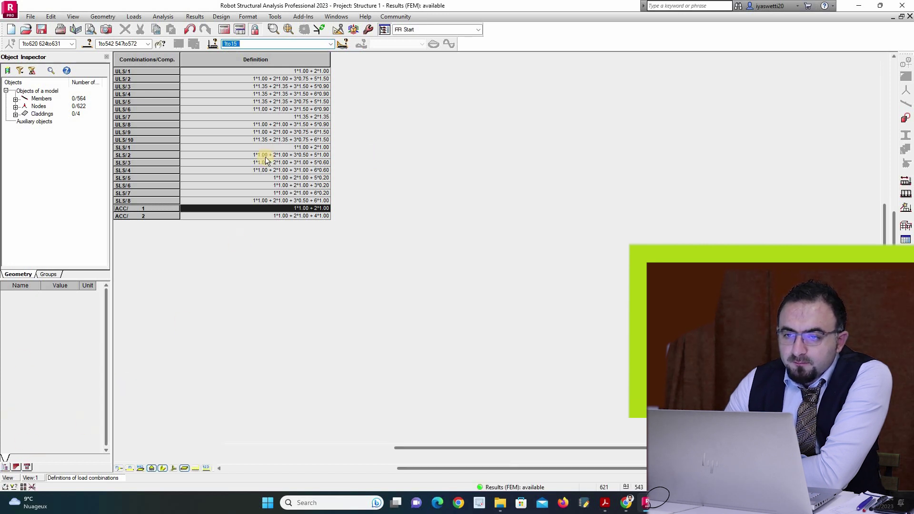